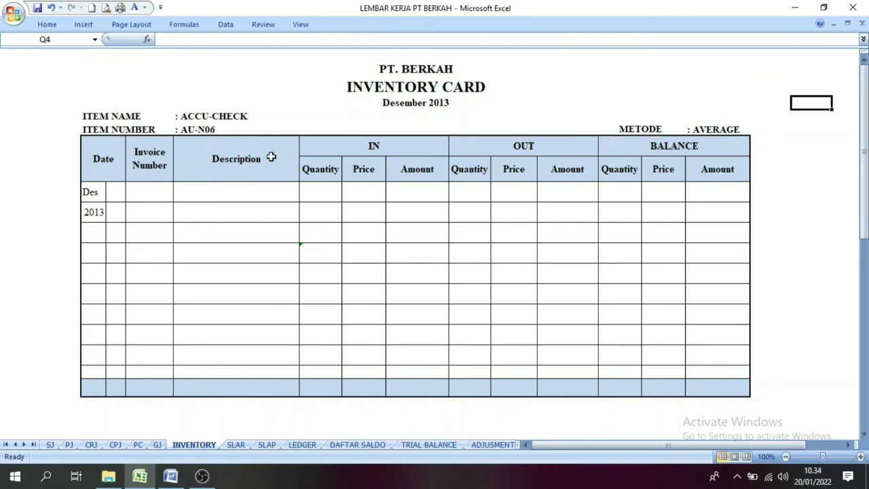
Step: Review the Date, Invoice Number, IN, OUT and BALANCE headings of the Accu-Check inventory card
{"action": "left_click", "coordinate": [89, 171]}
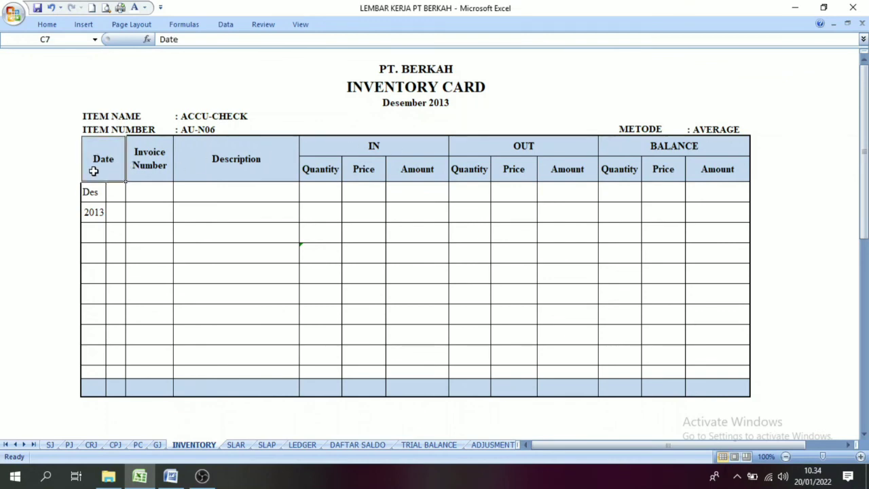
{"action": "left_click", "coordinate": [149, 163]}
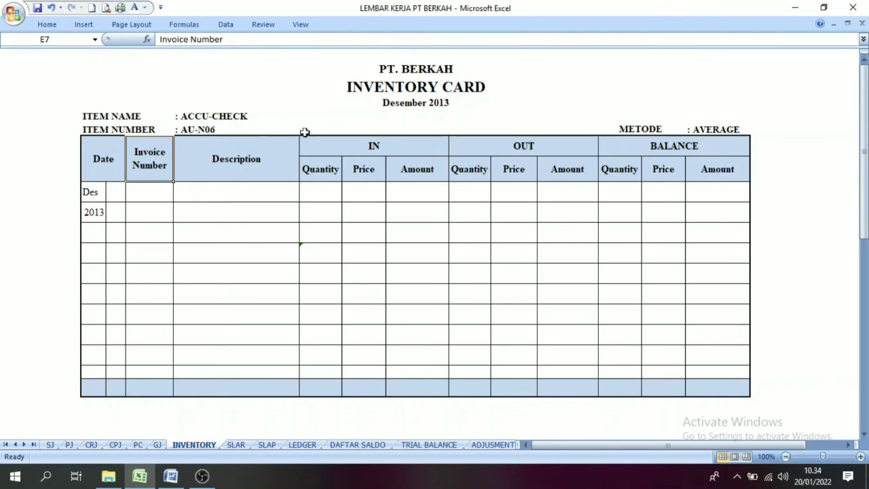
{"action": "left_click", "coordinate": [395, 148]}
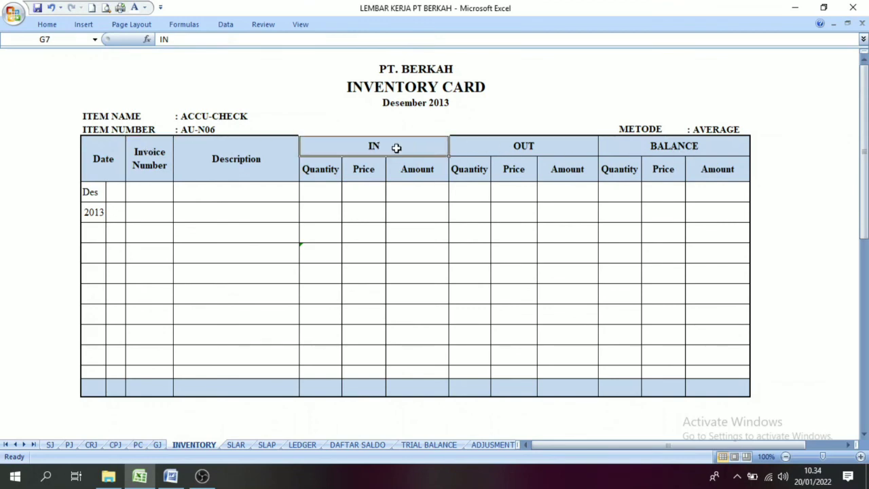
{"action": "left_click", "coordinate": [531, 147]}
{"action": "left_click", "coordinate": [663, 149]}
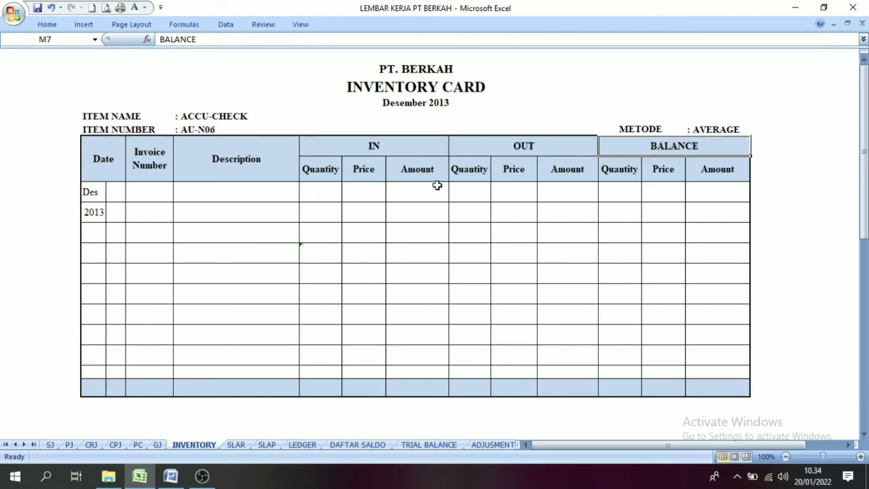
{"action": "left_click", "coordinate": [374, 149]}
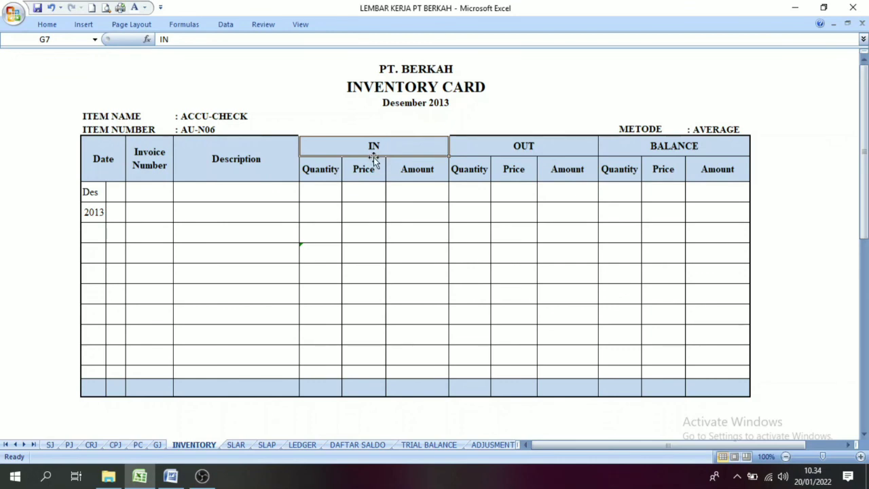
{"action": "left_click", "coordinate": [553, 150]}
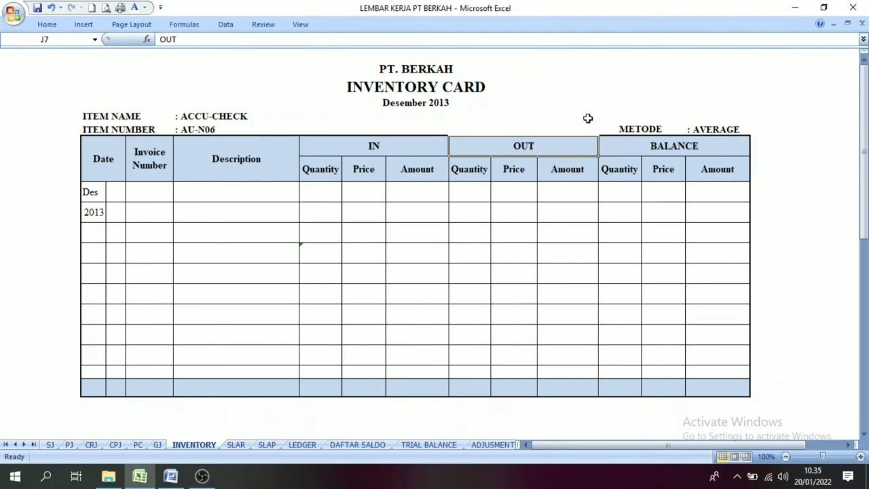
{"action": "left_click", "coordinate": [682, 148]}
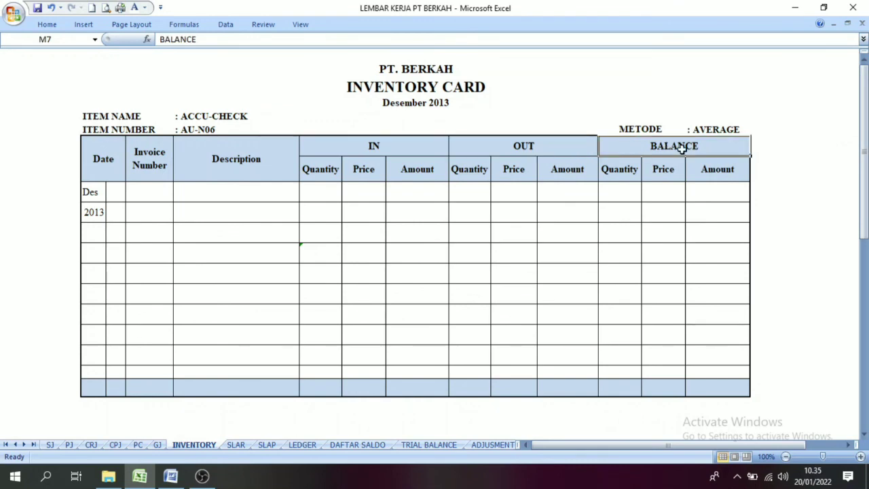
{"action": "left_click", "coordinate": [683, 95]}
{"action": "left_click", "coordinate": [669, 144]}
{"action": "left_click", "coordinate": [675, 65]}
{"action": "left_click", "coordinate": [661, 148]}
{"action": "left_click", "coordinate": [553, 95]}
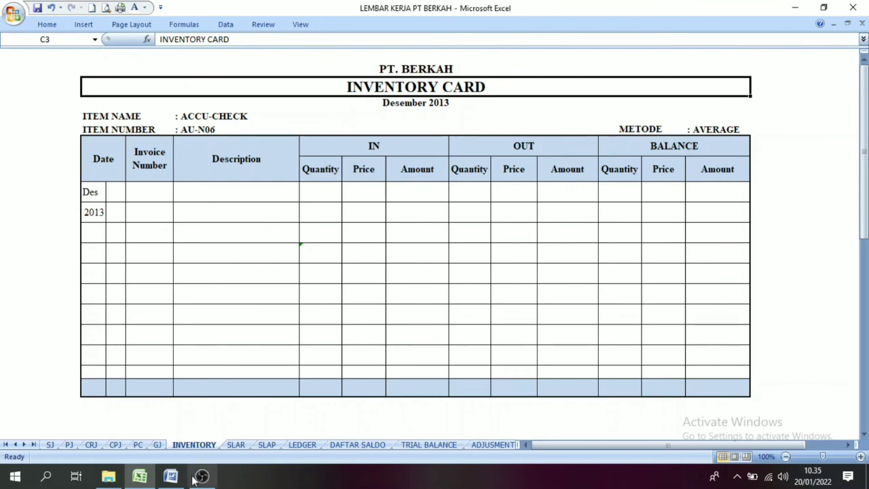
Step: Switch to the Word document 6018-p1-spk-akuntansi-komputer-akuntansi and read the inventory valuation policy under "Penilaian Persediaan Barang"
{"action": "left_click", "coordinate": [170, 475]}
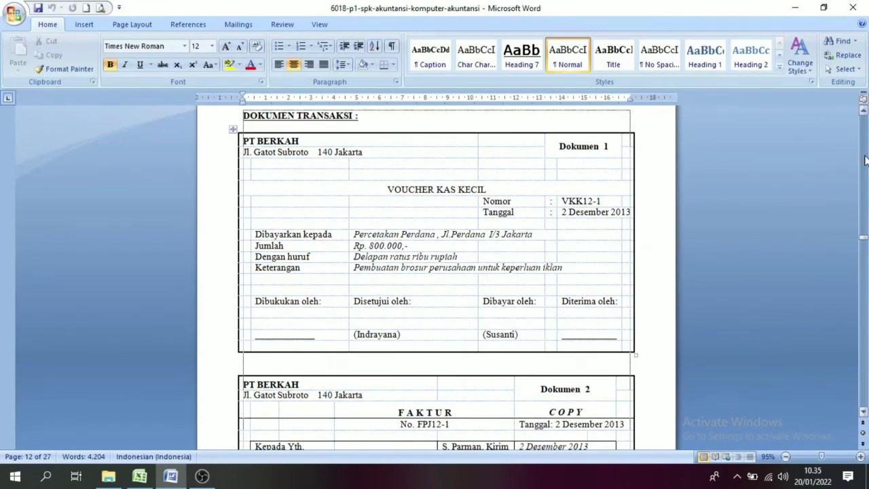
{"action": "scroll", "coordinate": [865, 159], "scroll_direction": "up", "scroll_amount": 20}
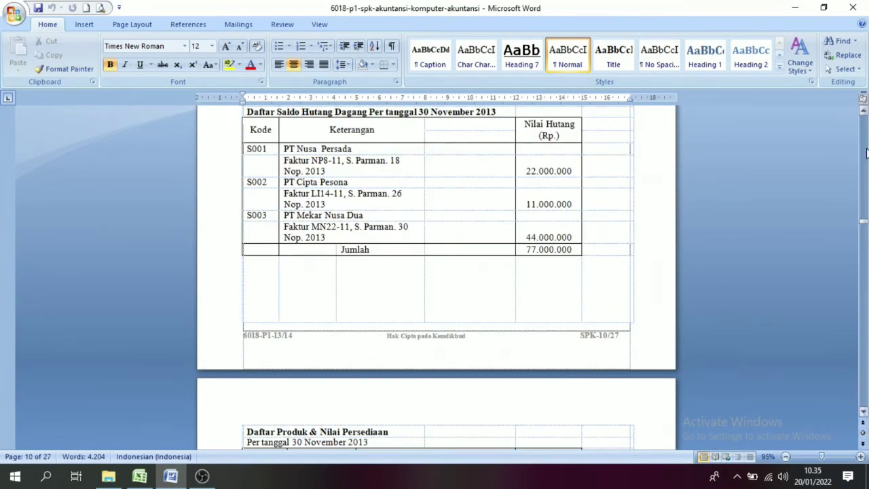
{"action": "scroll", "coordinate": [866, 153], "scroll_direction": "up", "scroll_amount": 20}
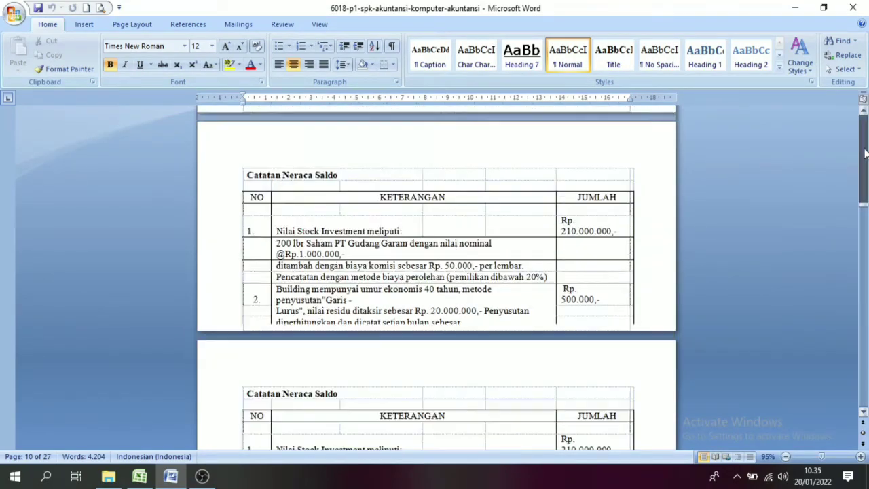
{"action": "scroll", "coordinate": [865, 153], "scroll_direction": "up", "scroll_amount": 20}
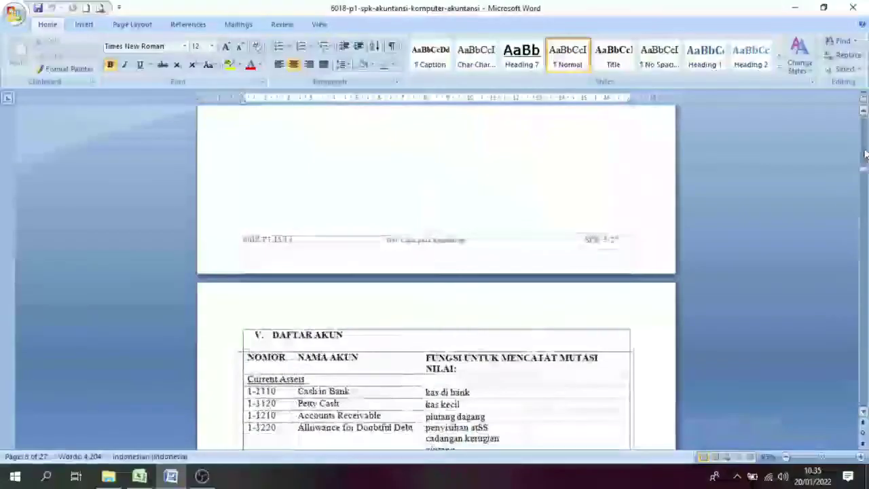
{"action": "scroll", "coordinate": [865, 155], "scroll_direction": "up", "scroll_amount": 20}
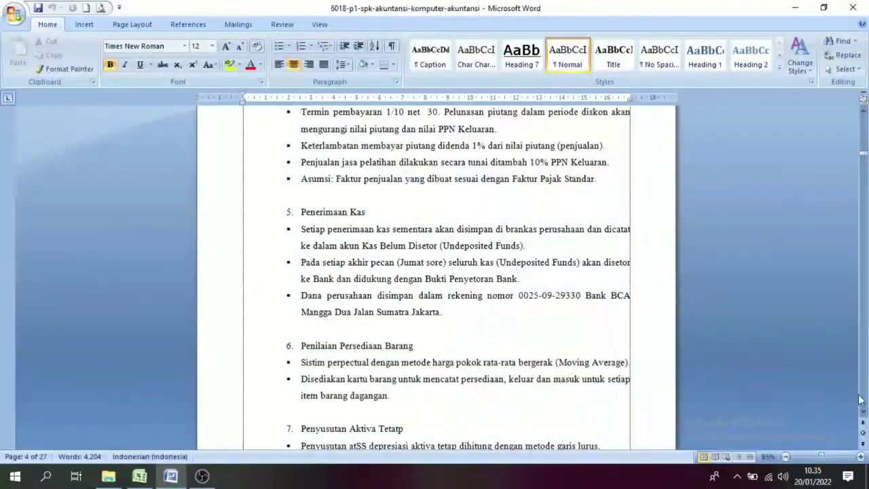
{"action": "left_click", "coordinate": [609, 377]}
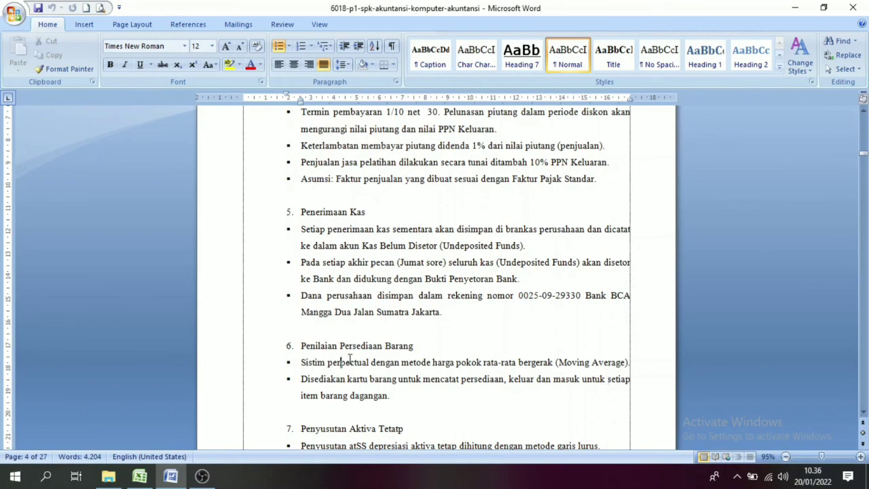
Step: Find the "Daftar Produk & Nilai Persediaan" table and examine the opening units and unit prices of Accu-Chek and Oxone
{"action": "scroll", "coordinate": [867, 253], "scroll_direction": "down", "scroll_amount": 20}
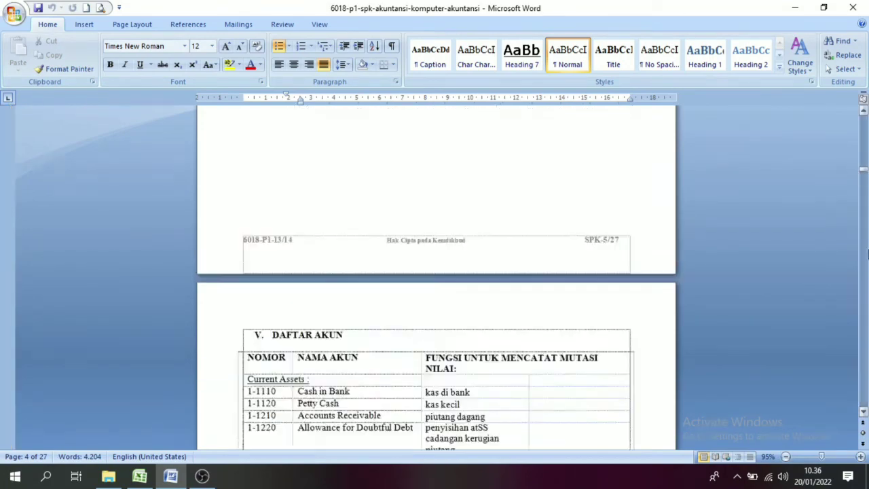
{"action": "scroll", "coordinate": [867, 253], "scroll_direction": "down", "scroll_amount": 10}
{"action": "scroll", "coordinate": [867, 134], "scroll_direction": "up", "scroll_amount": 8}
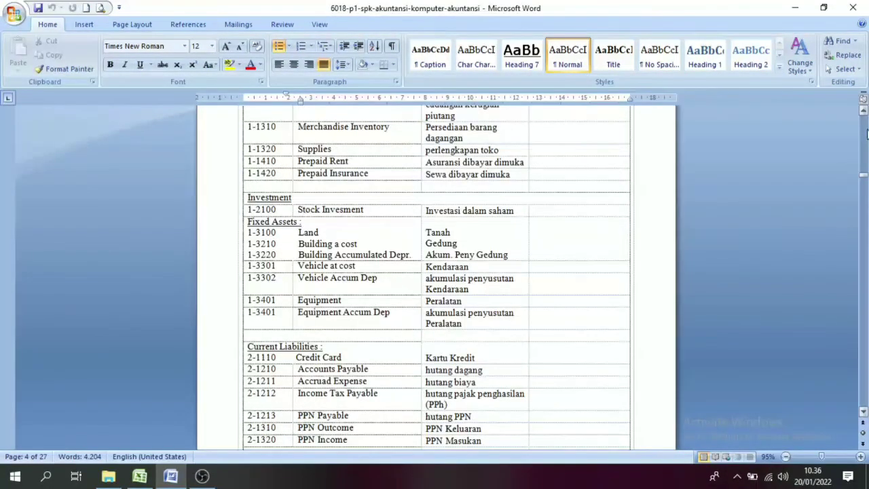
{"action": "scroll", "coordinate": [866, 229], "scroll_direction": "down", "scroll_amount": 15}
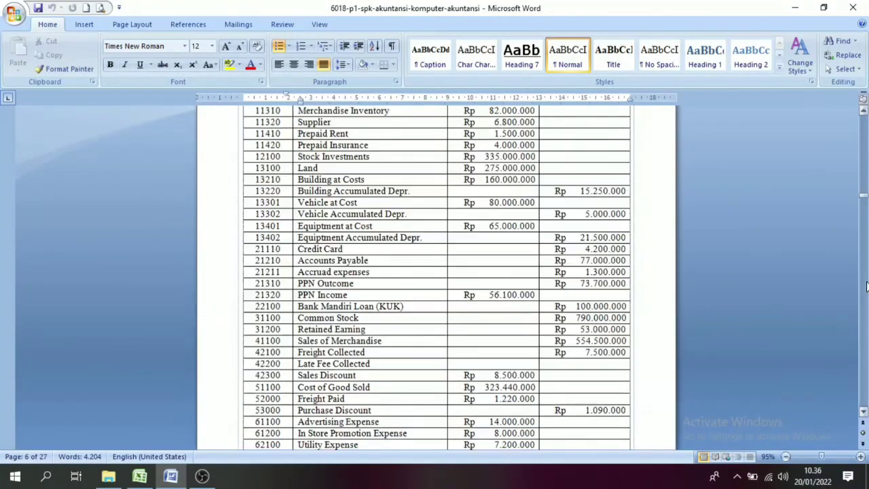
{"action": "scroll", "coordinate": [862, 309], "scroll_direction": "down", "scroll_amount": 10}
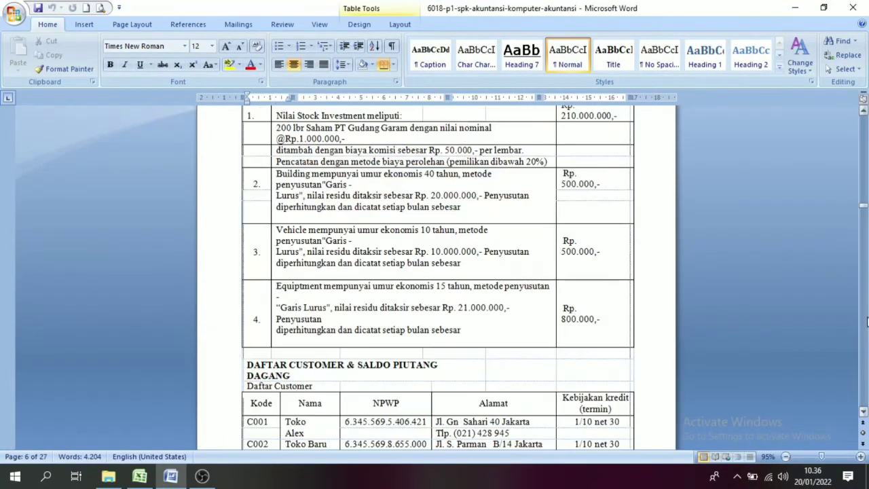
{"action": "scroll", "coordinate": [866, 322], "scroll_direction": "down", "scroll_amount": 12}
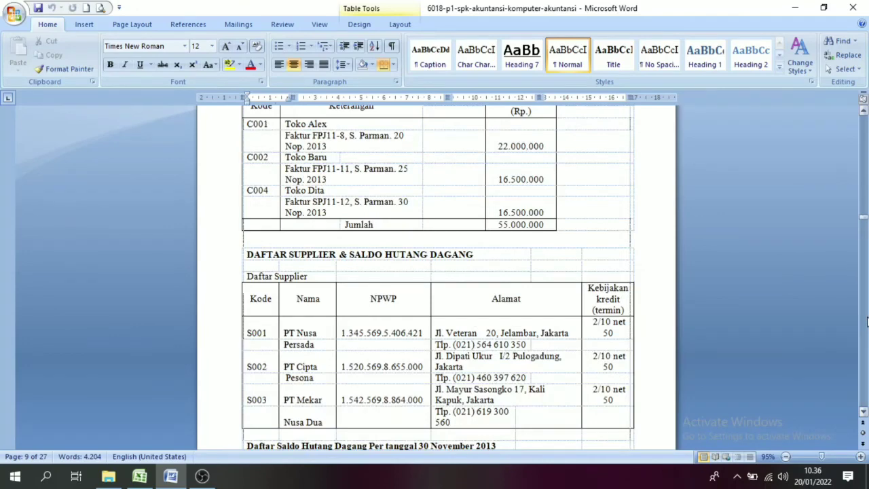
{"action": "scroll", "coordinate": [867, 321], "scroll_direction": "down", "scroll_amount": 10}
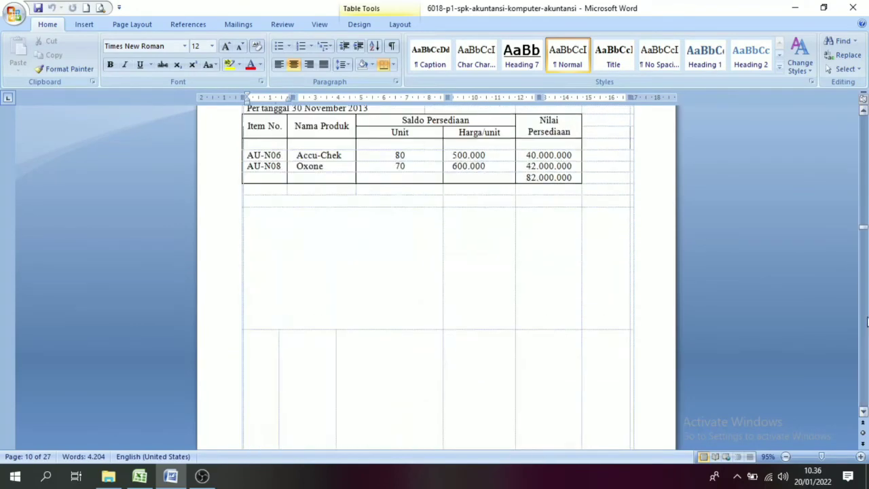
{"action": "left_click", "coordinate": [866, 111]}
{"action": "left_click", "coordinate": [865, 111]}
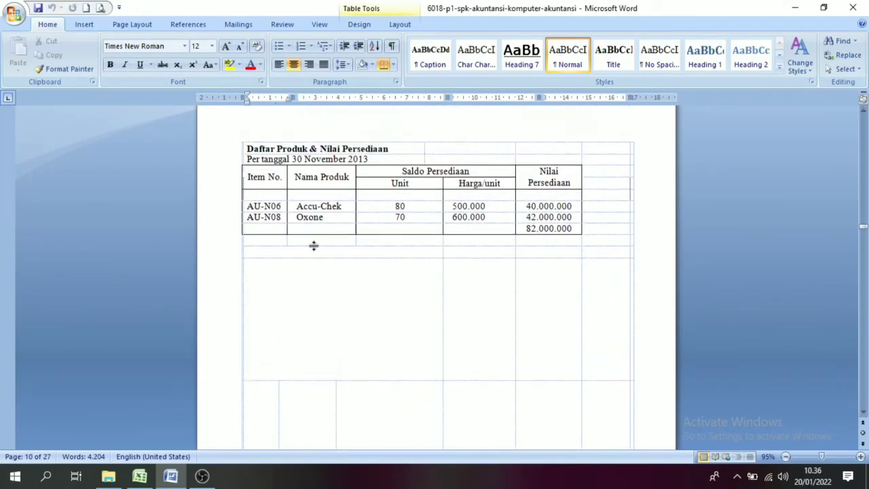
{"action": "left_click", "coordinate": [401, 206]}
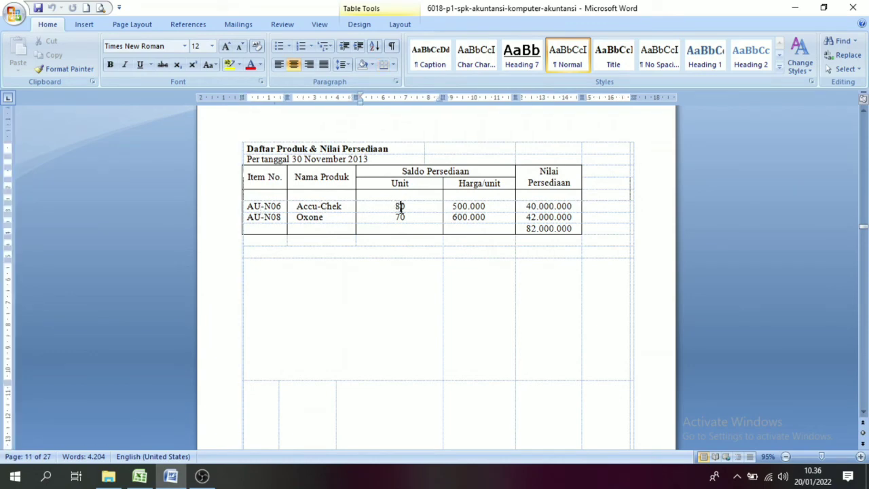
{"action": "left_click_drag", "start_coordinate": [394, 218], "coordinate": [406, 217]}
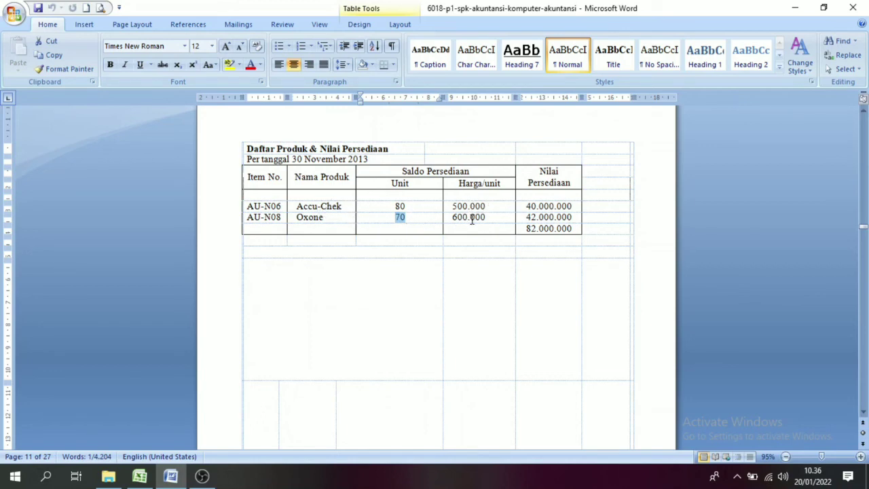
{"action": "left_click_drag", "start_coordinate": [493, 217], "coordinate": [451, 217]}
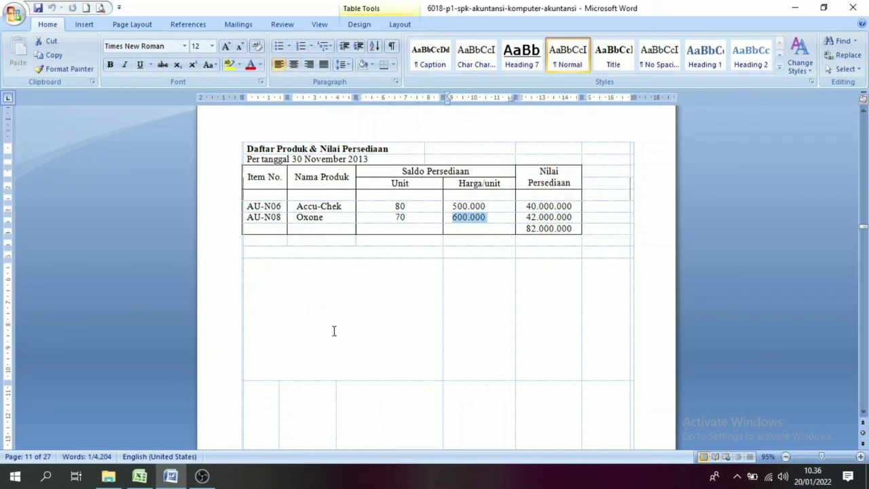
Step: Return to the Excel workbook LEMBAR KERJA PT BERKAH and look over the inventory card's title and column headings
{"action": "left_click", "coordinate": [140, 484]}
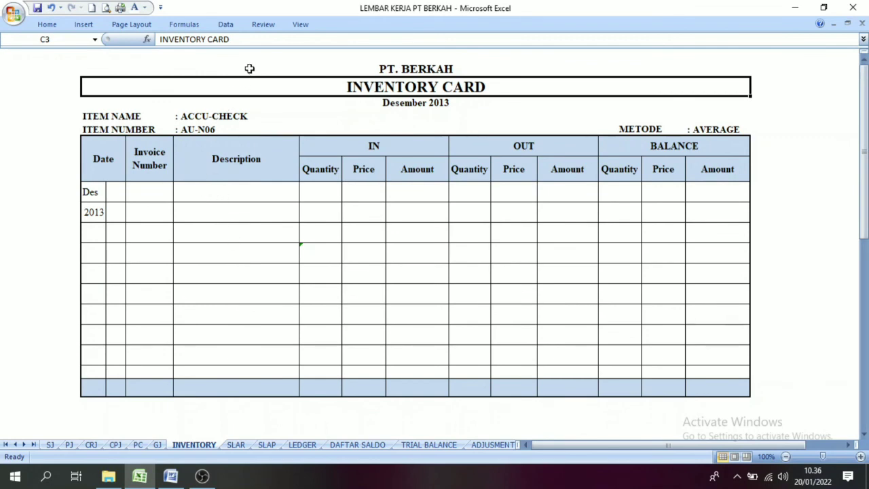
{"action": "left_click", "coordinate": [299, 69]}
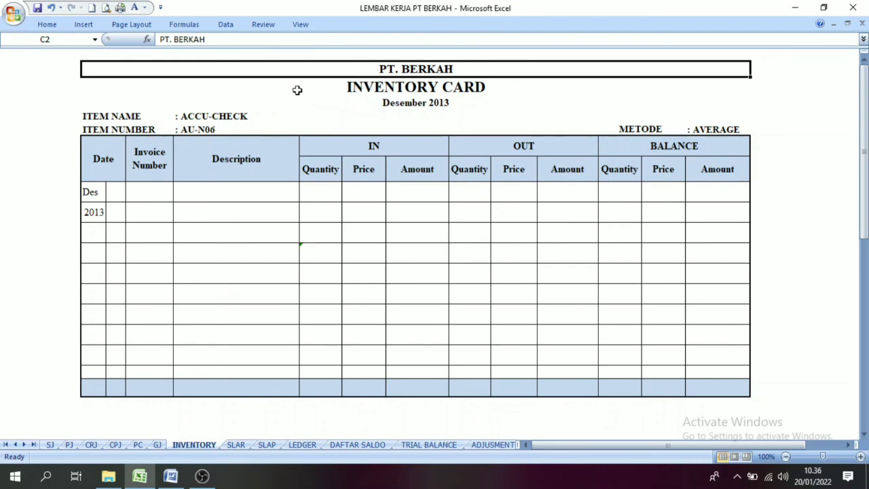
{"action": "left_click", "coordinate": [397, 128]}
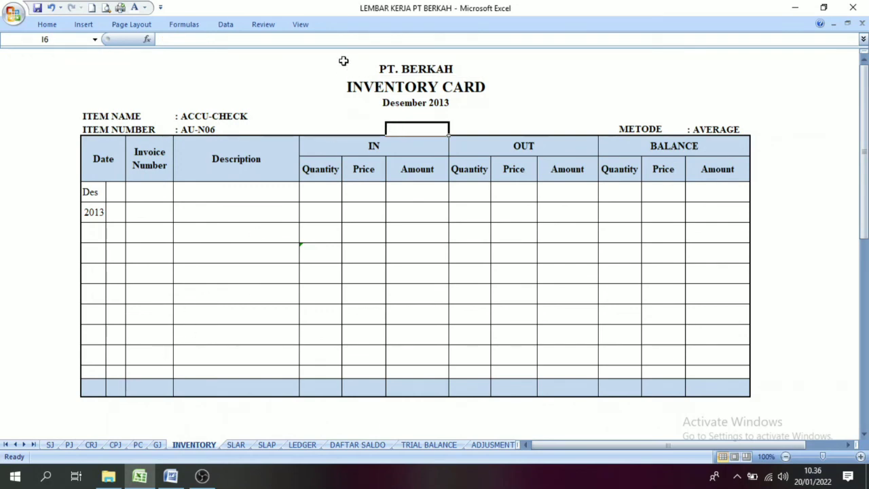
{"action": "left_click_drag", "start_coordinate": [360, 60], "coordinate": [368, 116]}
{"action": "left_click", "coordinate": [355, 163]}
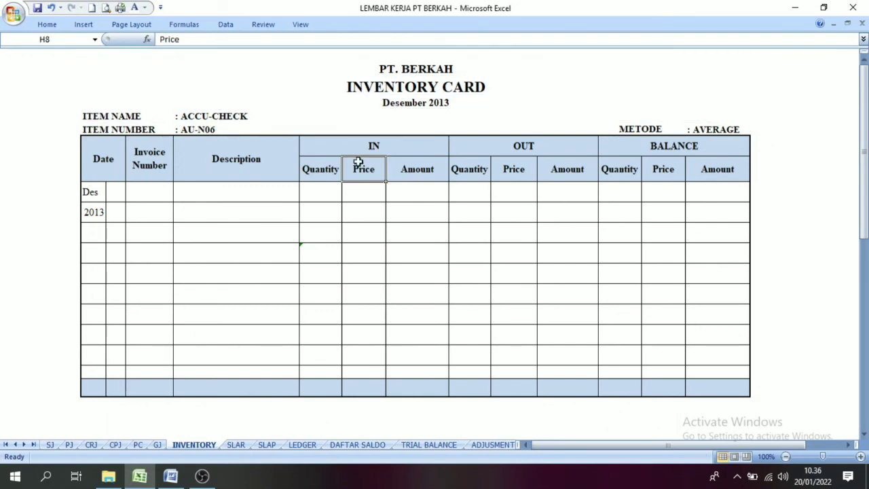
Step: Open the SJ sheet and examine the transaction dates recorded in the sales journal
{"action": "left_click", "coordinate": [52, 445]}
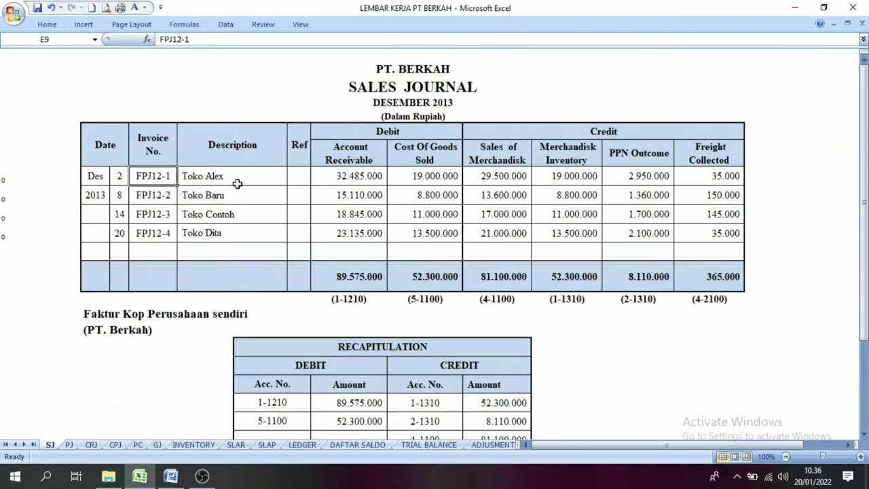
{"action": "left_click_drag", "start_coordinate": [118, 177], "coordinate": [116, 235]}
{"action": "left_click", "coordinate": [117, 178]}
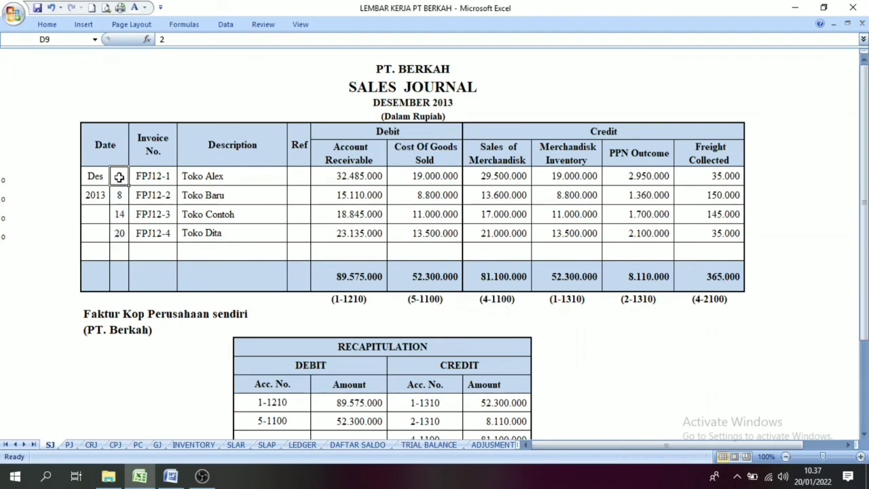
{"action": "left_click", "coordinate": [118, 199]}
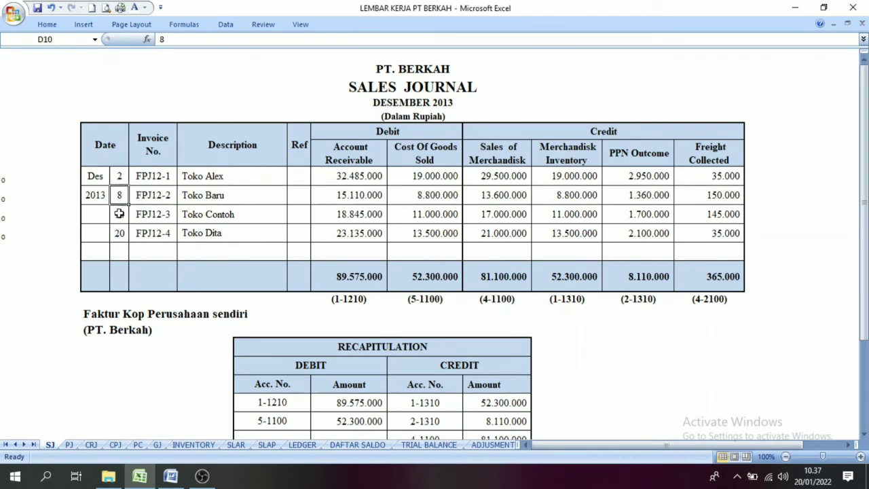
{"action": "left_click", "coordinate": [119, 214]}
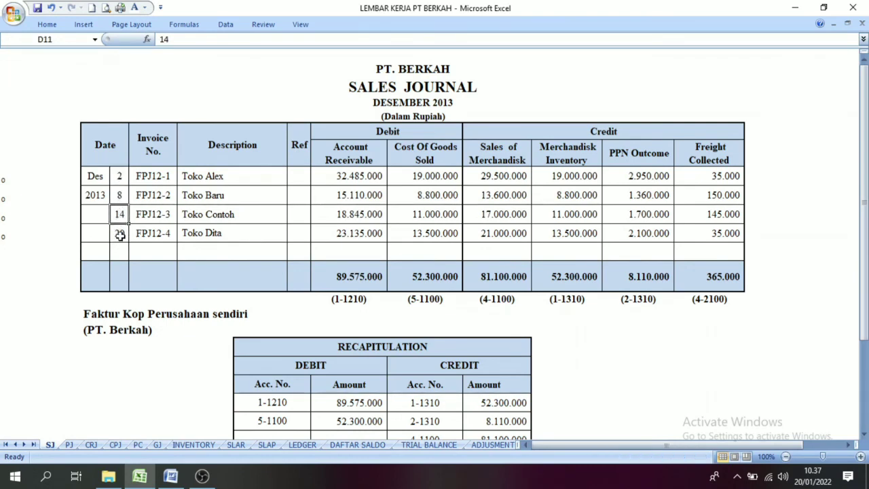
{"action": "left_click", "coordinate": [120, 234]}
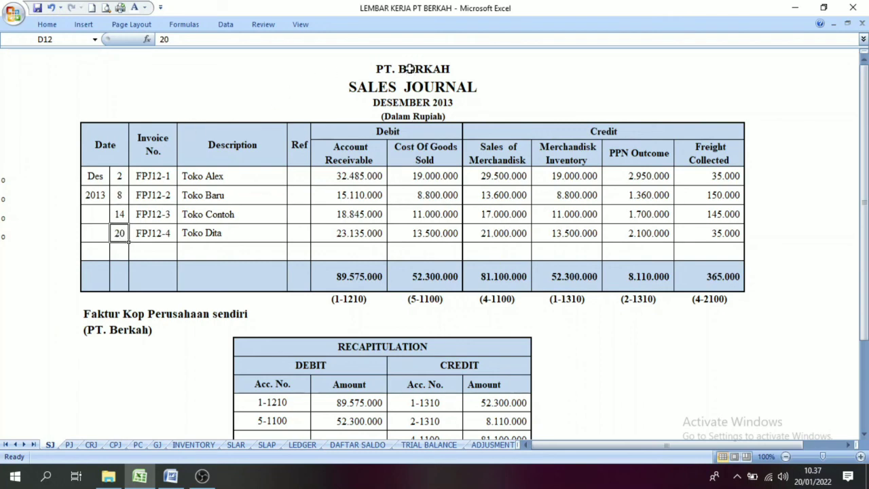
{"action": "left_click", "coordinate": [201, 77]}
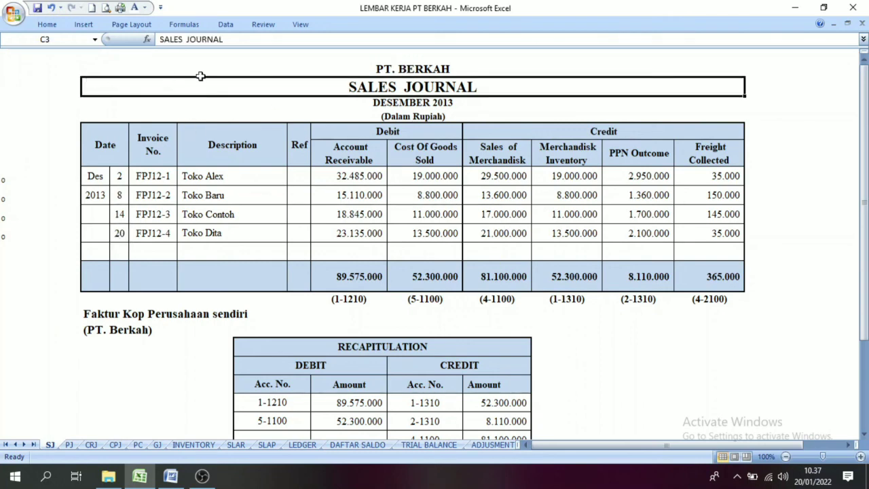
{"action": "left_click", "coordinate": [182, 132]}
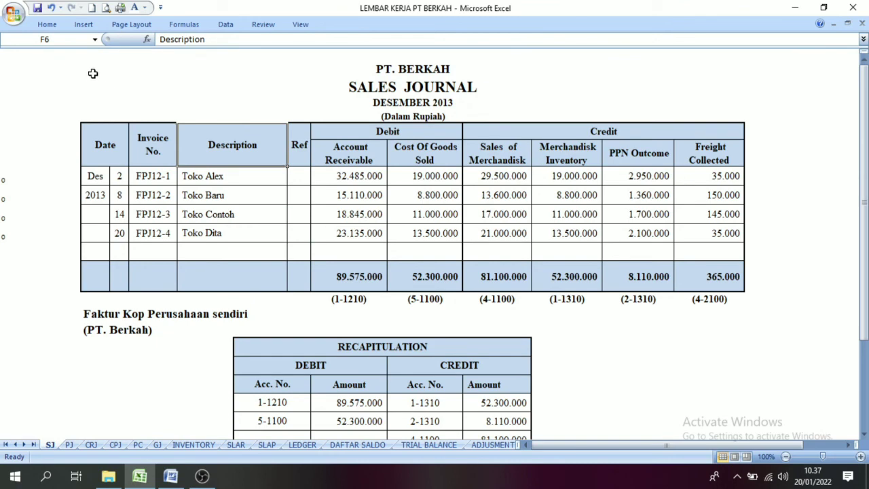
Step: Look over the sales journal, open the PJ sheet and examine the transaction dates in the purchase journal
{"action": "left_click_drag", "start_coordinate": [93, 73], "coordinate": [394, 178]}
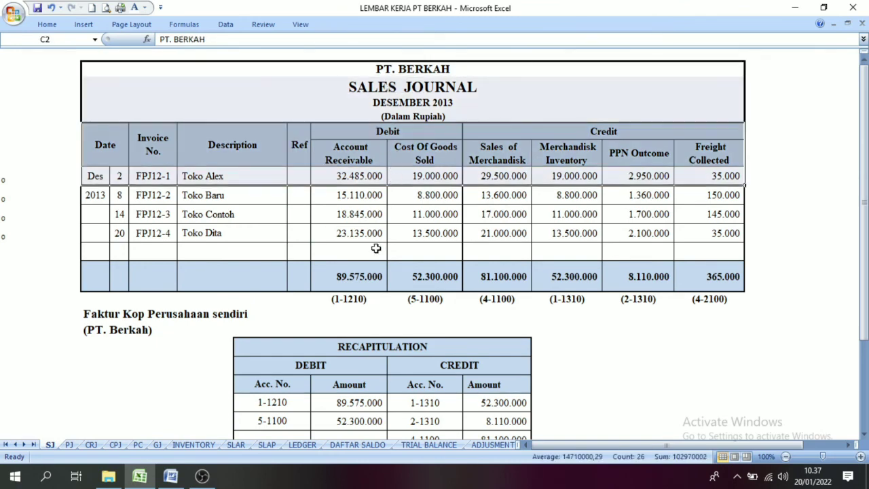
{"action": "left_click", "coordinate": [376, 249]}
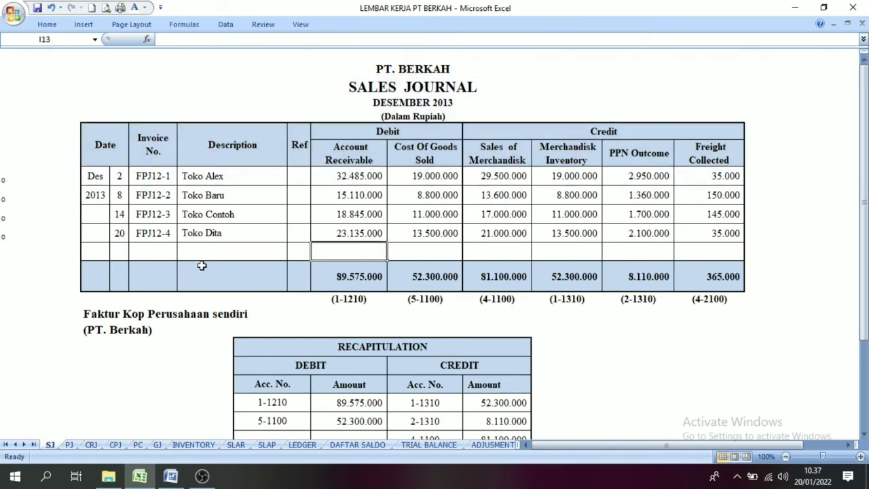
{"action": "left_click", "coordinate": [70, 445]}
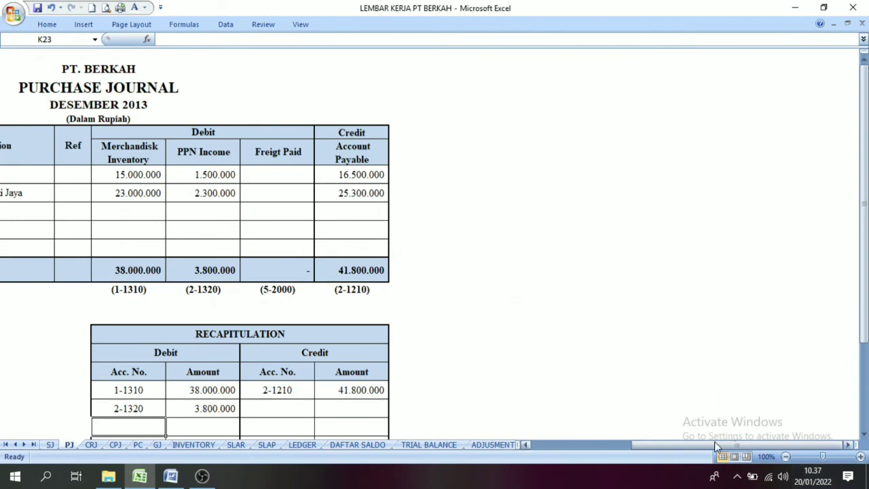
{"action": "left_click_drag", "start_coordinate": [715, 442], "coordinate": [564, 458]}
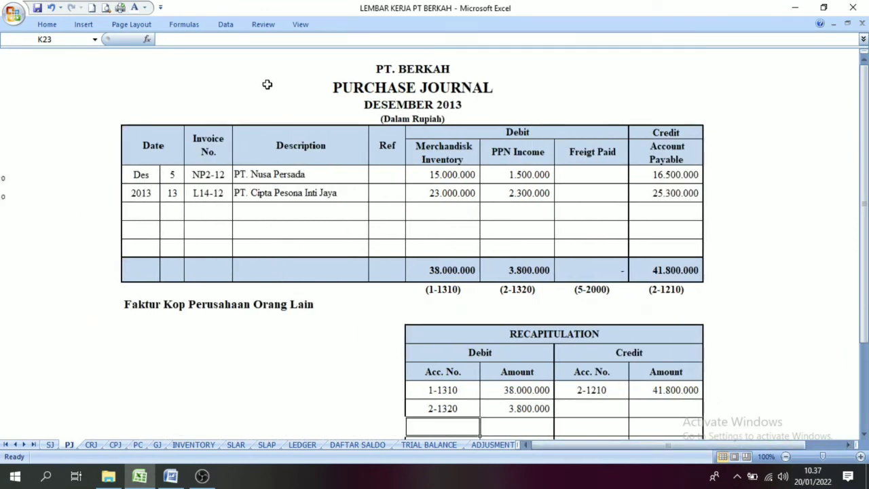
{"action": "left_click", "coordinate": [324, 66]}
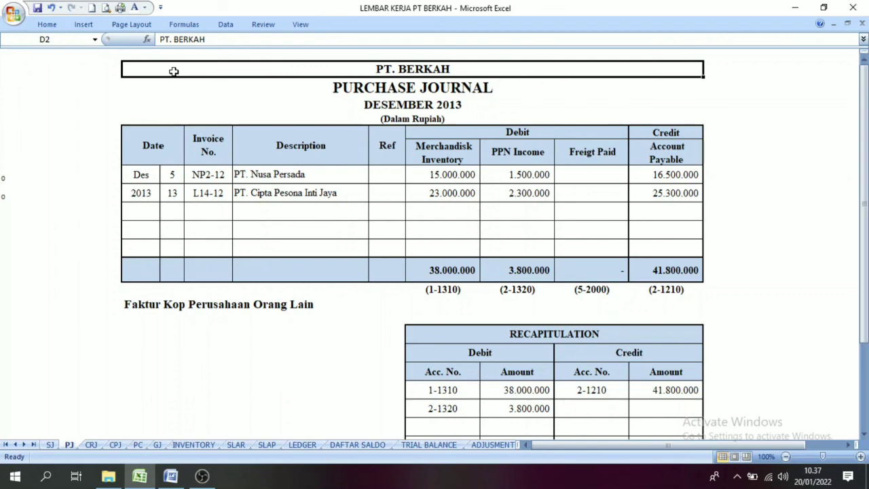
{"action": "left_click", "coordinate": [171, 190]}
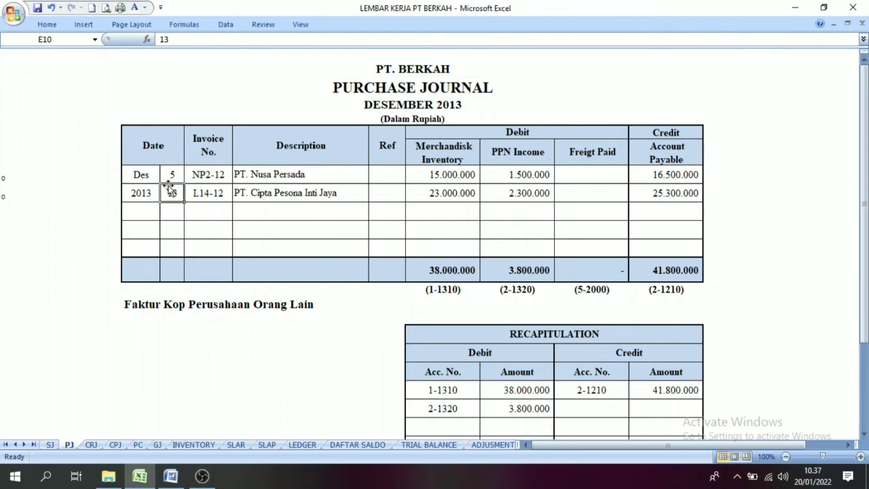
{"action": "left_click", "coordinate": [174, 173]}
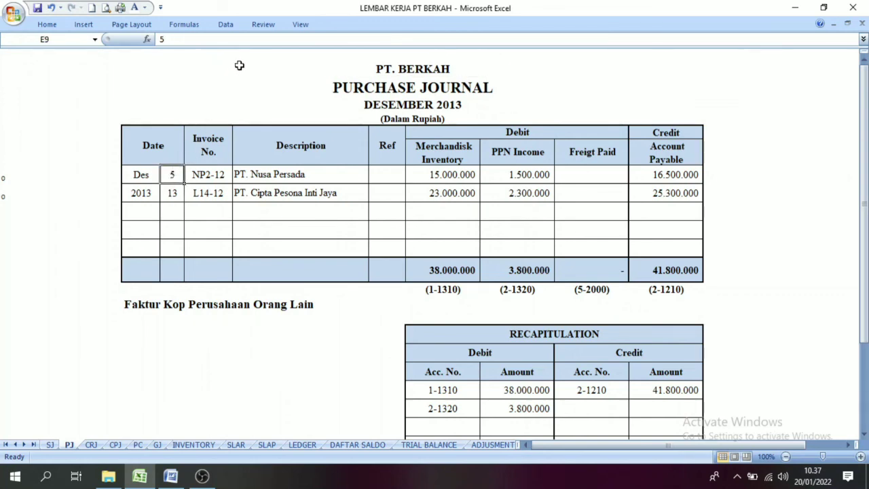
{"action": "left_click", "coordinate": [239, 68]}
{"action": "left_click", "coordinate": [173, 174]}
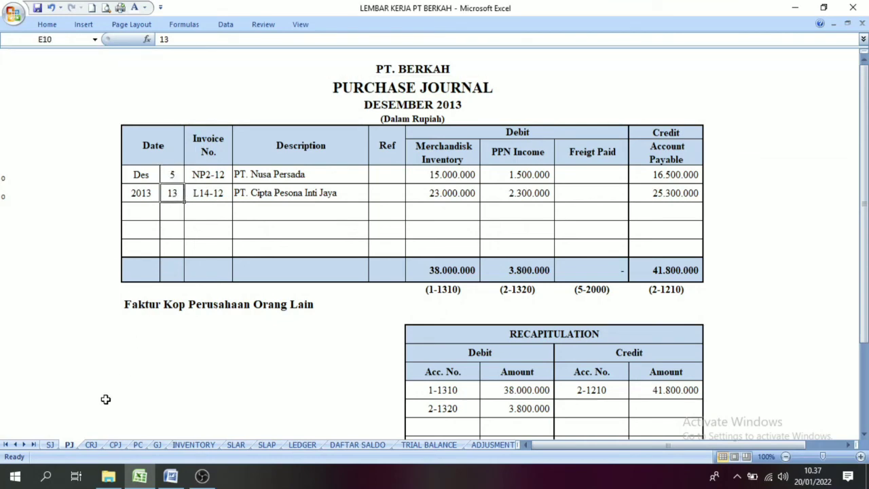
Step: Compare the SJ and PJ sheets to work out the chronological order of sales and purchase transactions
{"action": "left_click", "coordinate": [50, 445]}
{"action": "left_click", "coordinate": [70, 445]}
{"action": "left_click", "coordinate": [52, 445]}
{"action": "left_click", "coordinate": [72, 446]}
{"action": "left_click", "coordinate": [51, 446]}
{"action": "left_click", "coordinate": [69, 445]}
{"action": "left_click", "coordinate": [53, 446]}
{"action": "left_click", "coordinate": [62, 445]}
{"action": "left_click", "coordinate": [53, 446]}
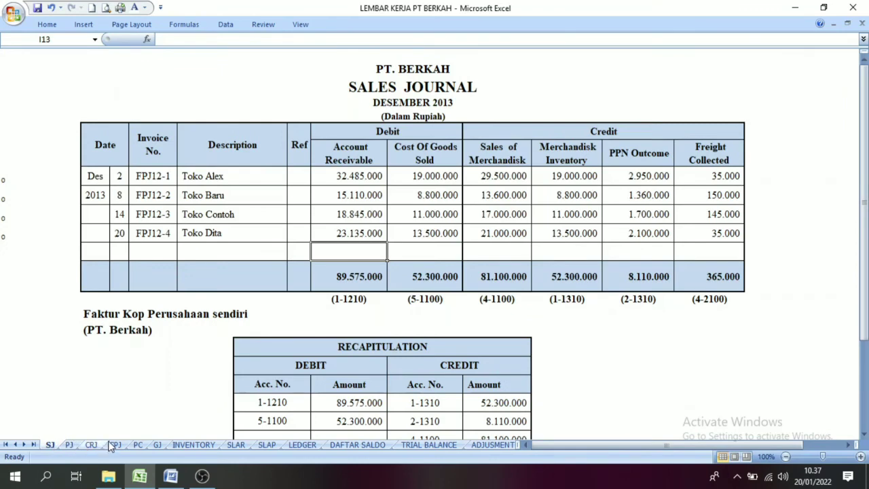
Step: Open the CRJ sheet and examine the dates and descriptions of the cash receipt entries
{"action": "left_click", "coordinate": [91, 445]}
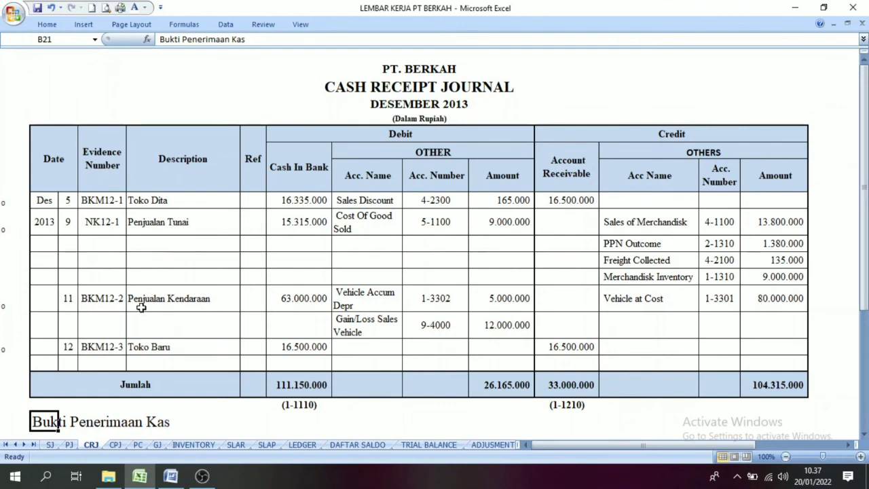
{"action": "left_click", "coordinate": [72, 298]}
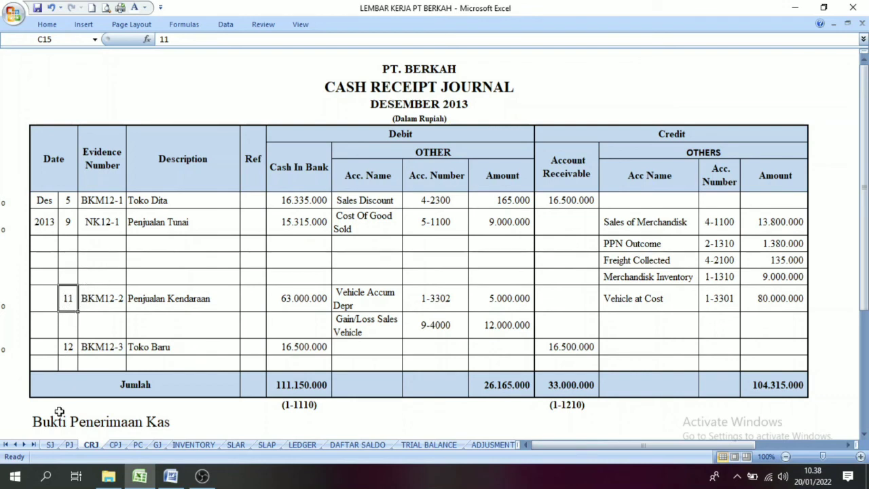
{"action": "left_click", "coordinate": [53, 437]}
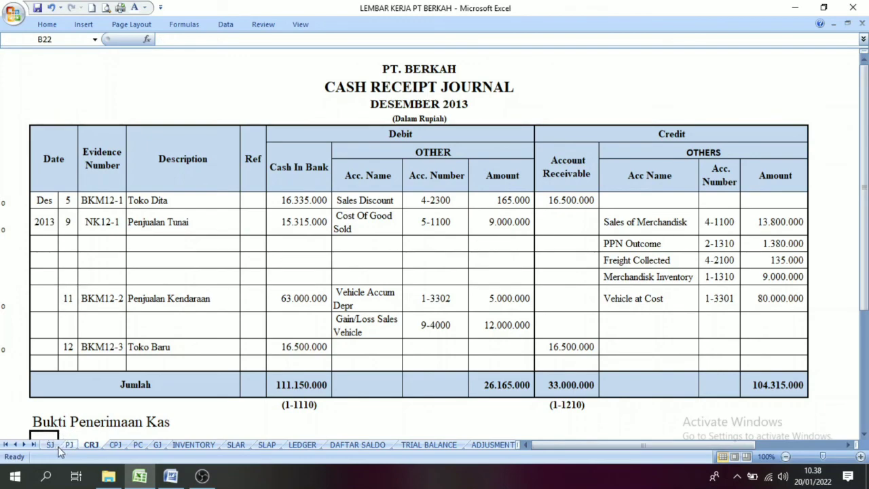
Step: Review the sales and purchase journals again and return to the CRJ sheet
{"action": "left_click", "coordinate": [50, 446]}
{"action": "left_click", "coordinate": [69, 445]}
{"action": "left_click", "coordinate": [50, 445]}
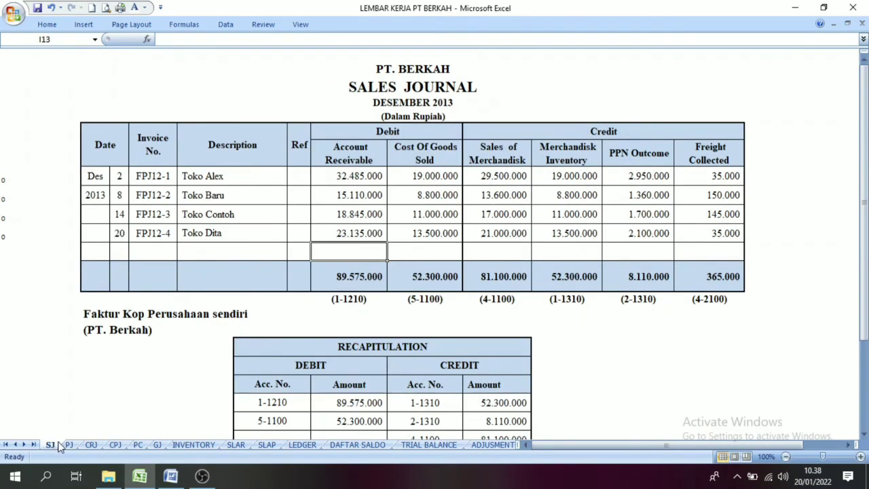
{"action": "left_click", "coordinate": [70, 445]}
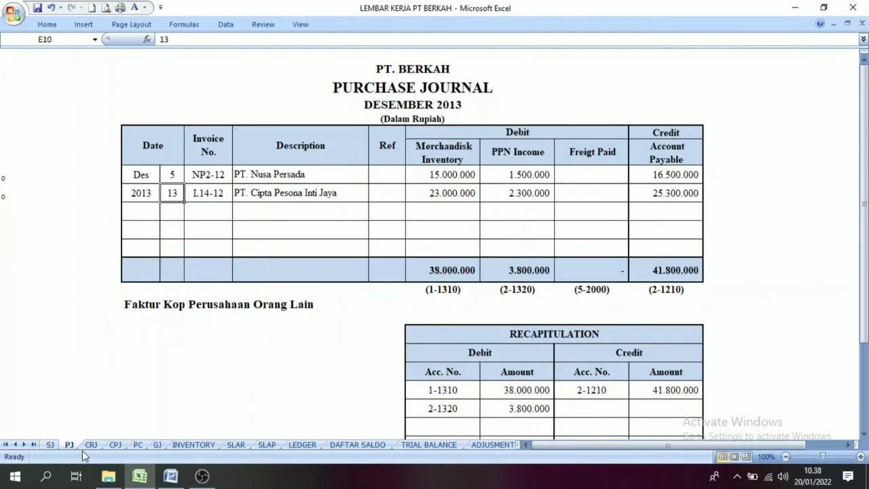
{"action": "left_click", "coordinate": [92, 445]}
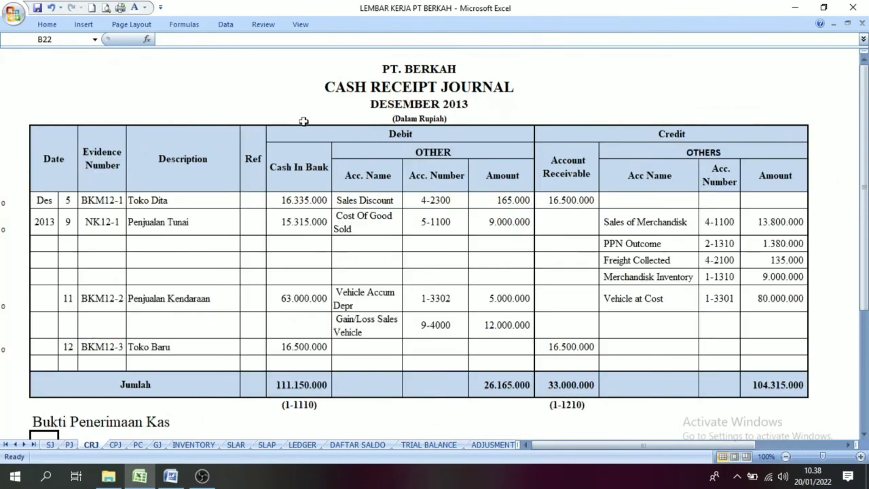
Step: Examine the date and description of the Penjualan Tunai entry in the cash receipt journal
{"action": "left_click", "coordinate": [67, 298]}
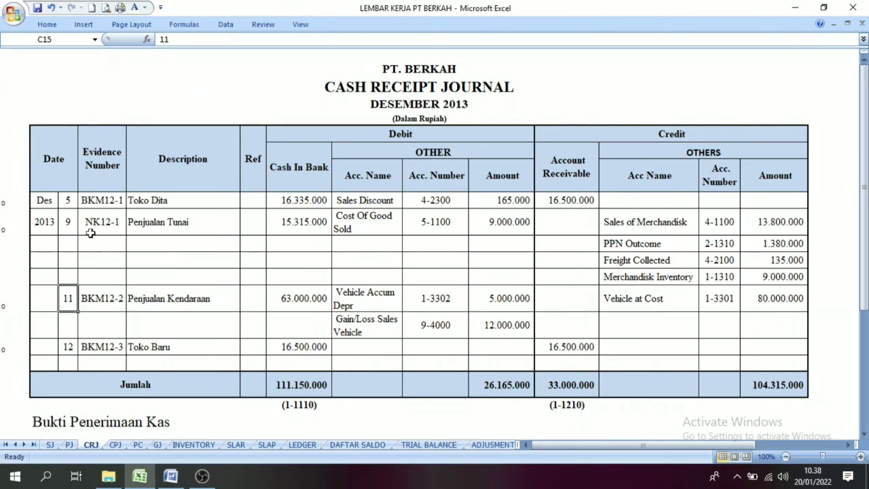
{"action": "left_click", "coordinate": [71, 226]}
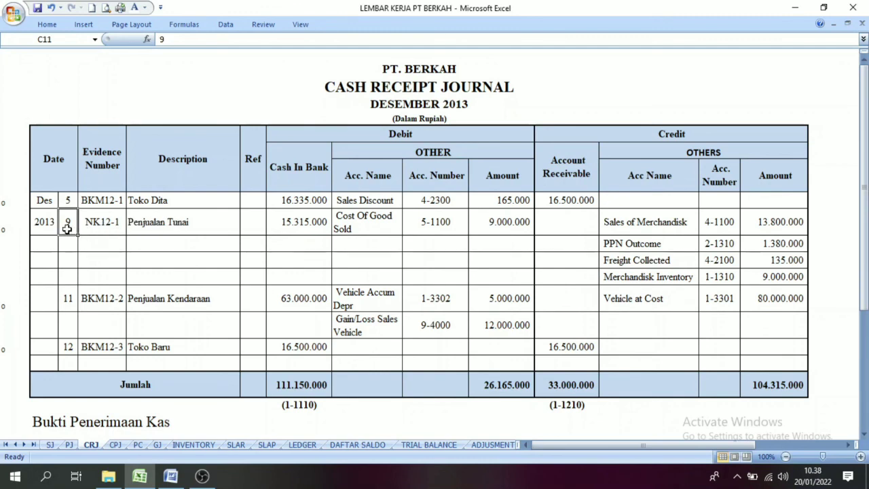
{"action": "left_click_drag", "start_coordinate": [67, 229], "coordinate": [178, 224]}
{"action": "left_click", "coordinate": [176, 247]}
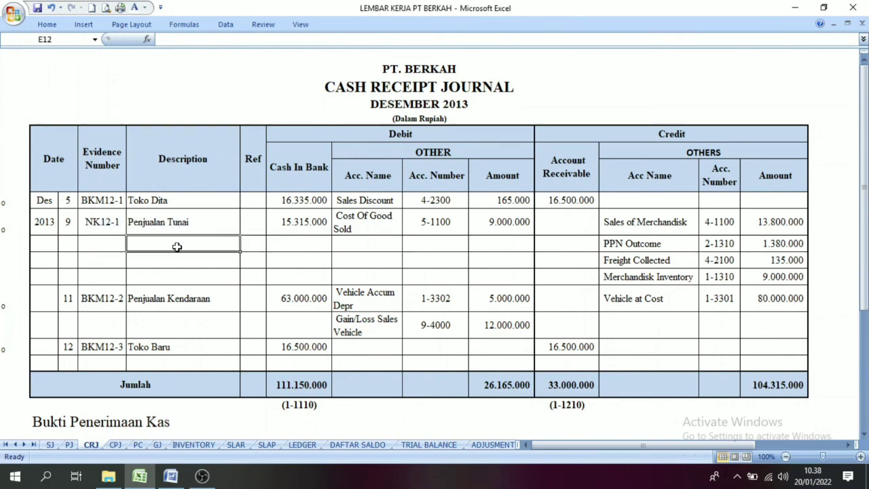
{"action": "left_click", "coordinate": [175, 227]}
Step: Compare the transaction dates across the SJ, PJ and CRJ sheets
{"action": "left_click", "coordinate": [51, 444]}
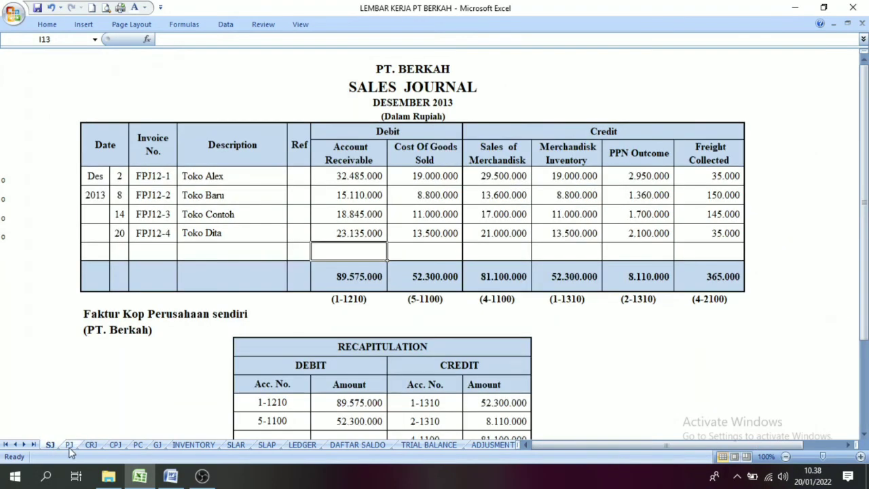
{"action": "left_click", "coordinate": [68, 444]}
{"action": "left_click", "coordinate": [50, 444]}
{"action": "left_click", "coordinate": [68, 445]}
{"action": "left_click", "coordinate": [91, 444]}
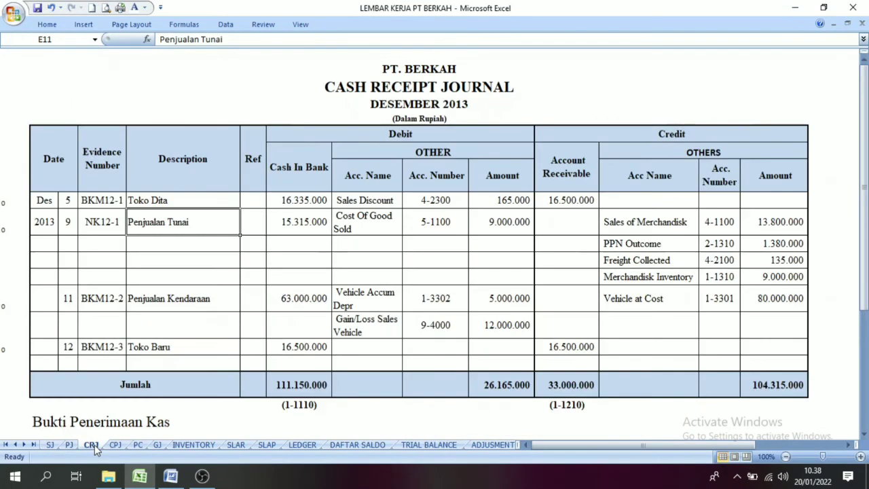
{"action": "left_click", "coordinate": [50, 444]}
{"action": "left_click", "coordinate": [68, 444]}
{"action": "left_click", "coordinate": [91, 444]}
Step: Return to the SJ sheet and check each sales invoice date from Toko Alex to Toko Dita
{"action": "left_click", "coordinate": [45, 446]}
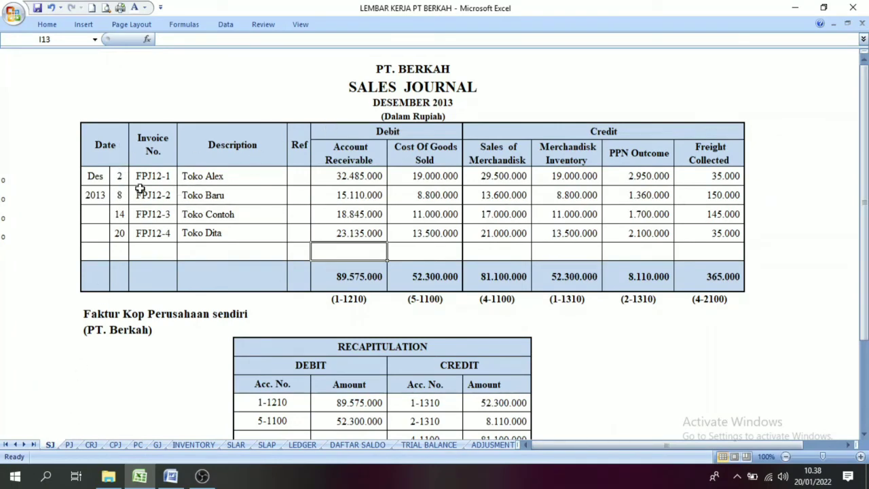
{"action": "left_click", "coordinate": [121, 178]}
{"action": "left_click", "coordinate": [118, 196]}
{"action": "left_click", "coordinate": [118, 215]}
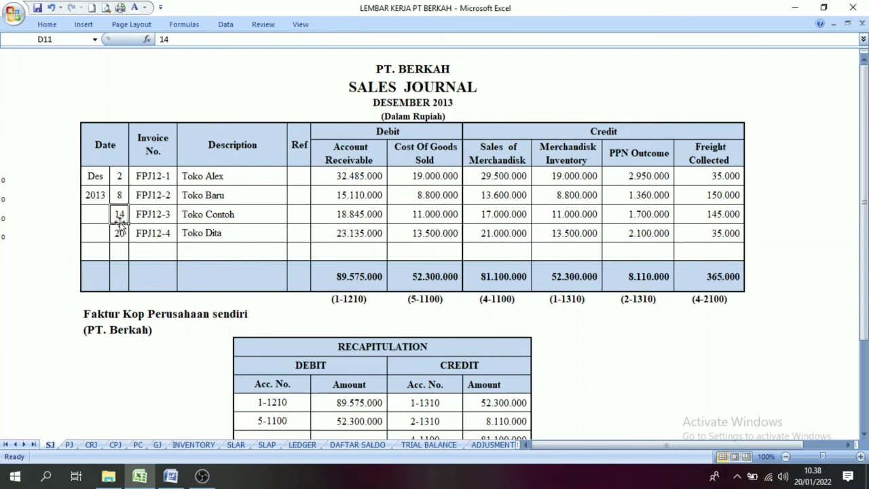
{"action": "left_click", "coordinate": [120, 234]}
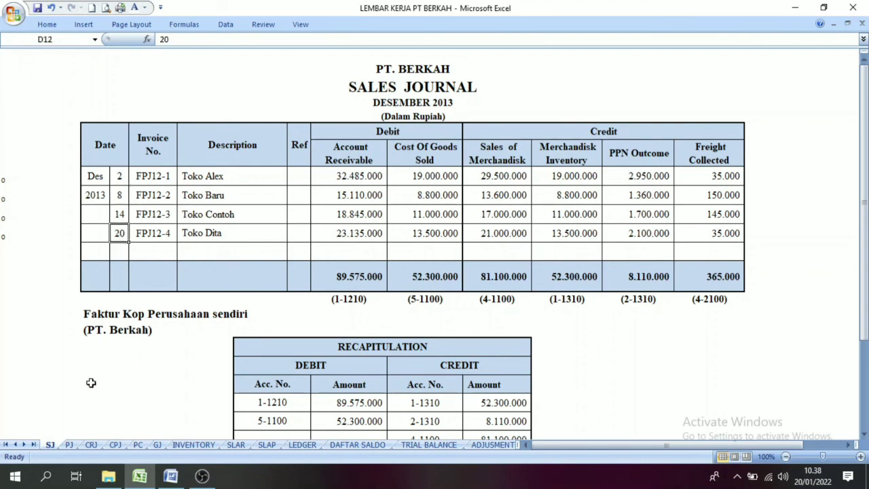
Step: Check the purchase dates on the PJ sheet and the cash sale date on the CRJ sheet
{"action": "left_click", "coordinate": [70, 445]}
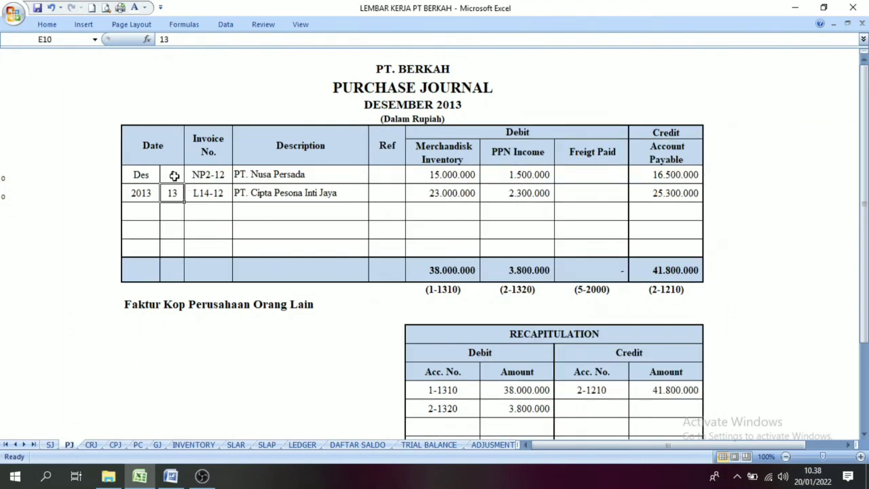
{"action": "left_click", "coordinate": [91, 445]}
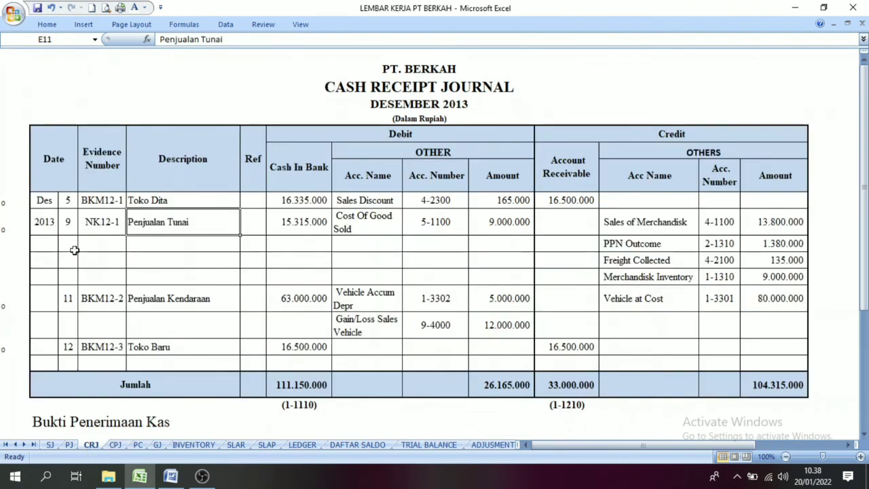
{"action": "left_click", "coordinate": [69, 220]}
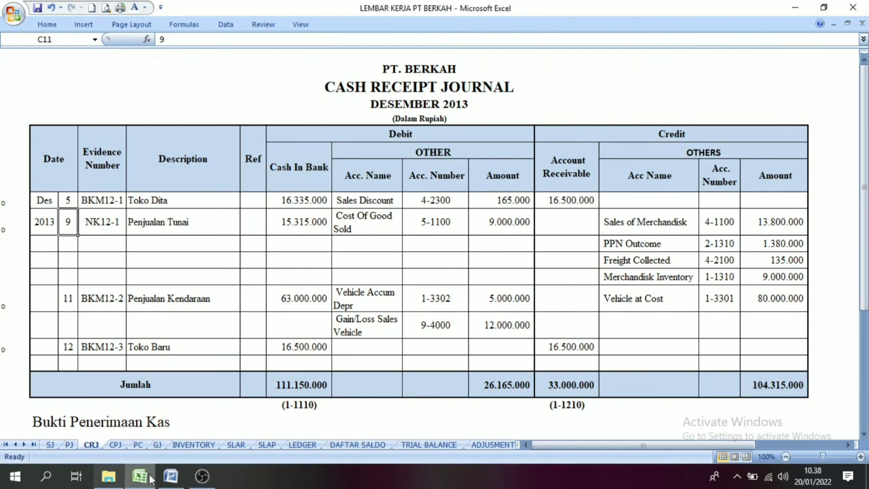
Step: On the INVENTORY sheet, change the font color of the transaction dates in column A, from A11 down, to black
{"action": "left_click", "coordinate": [185, 444]}
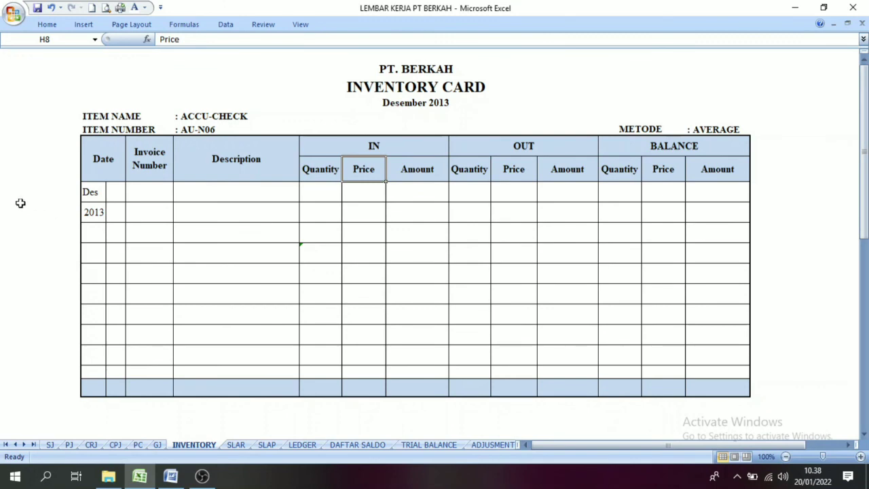
{"action": "left_click_drag", "start_coordinate": [23, 205], "coordinate": [21, 390]}
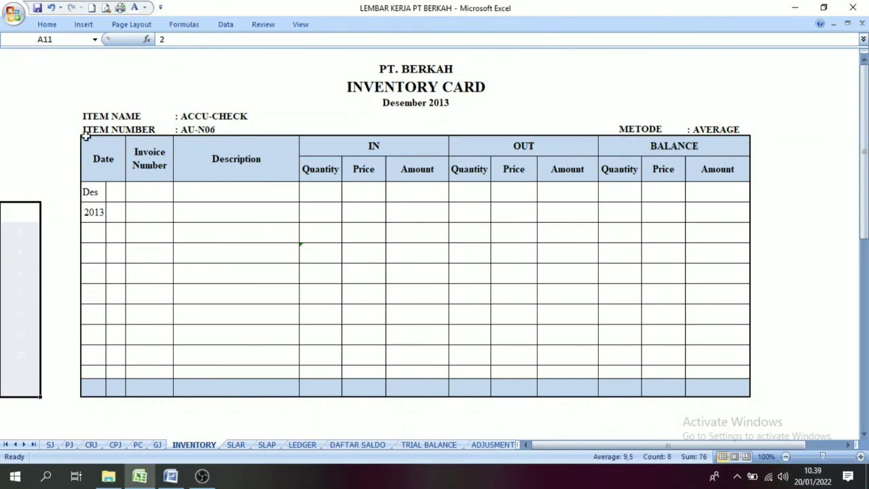
{"action": "left_click", "coordinate": [145, 8]}
{"action": "left_click", "coordinate": [135, 24]}
{"action": "left_click", "coordinate": [58, 273]}
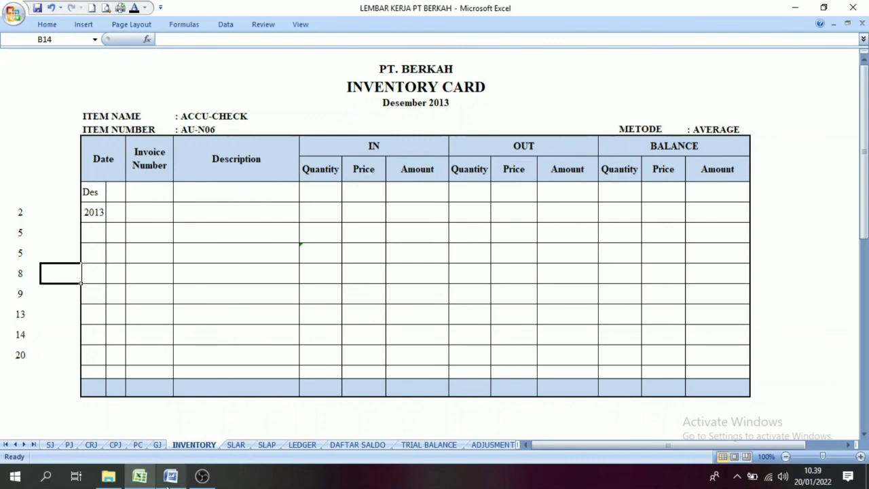
Step: Switch to the Word document and review the Accu-Chek and Oxone opening stock rows in "Daftar Produk & Nilai Persediaan"
{"action": "key", "text": "alt+Tab"}
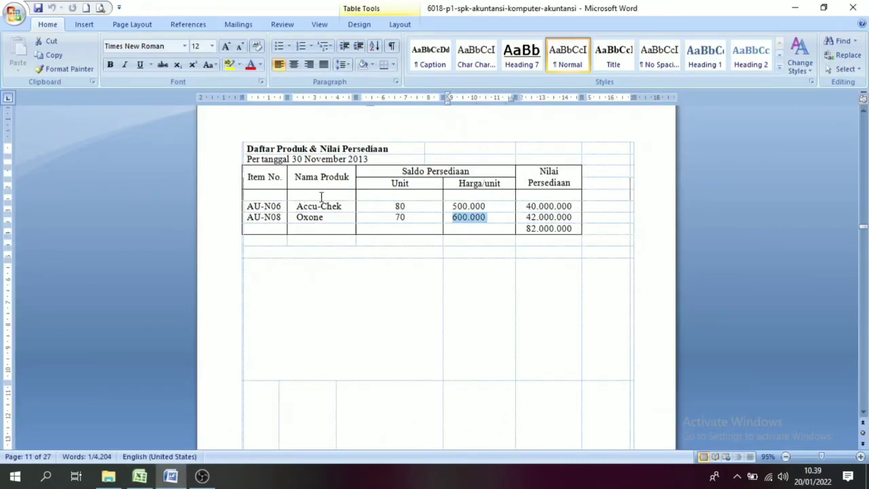
{"action": "left_click", "coordinate": [272, 207]}
{"action": "left_click", "coordinate": [288, 206]}
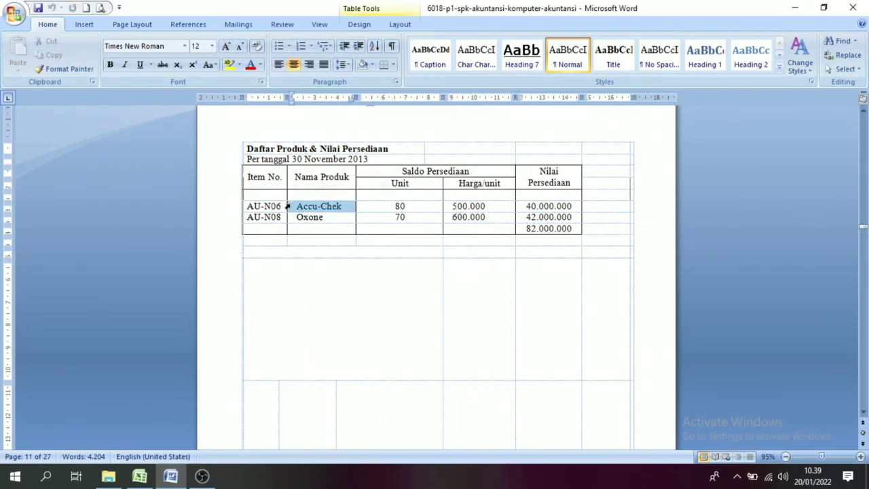
{"action": "left_click", "coordinate": [397, 206]}
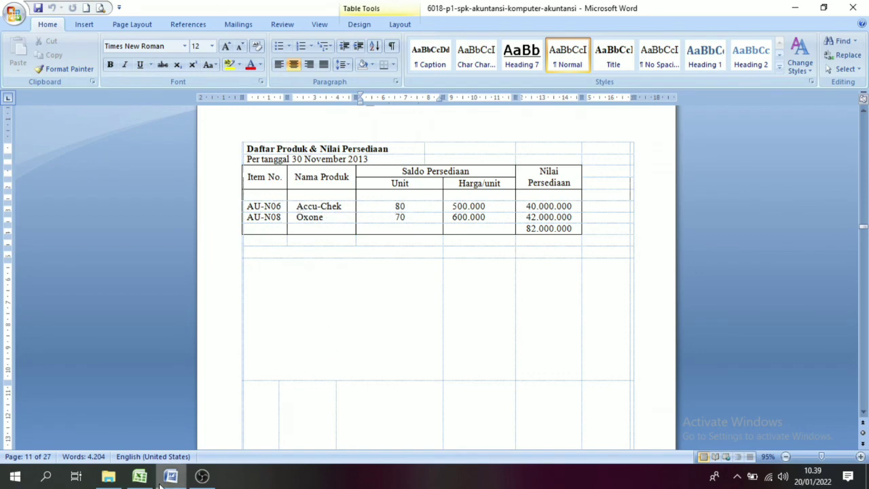
{"action": "left_click_drag", "start_coordinate": [267, 205], "coordinate": [540, 217]}
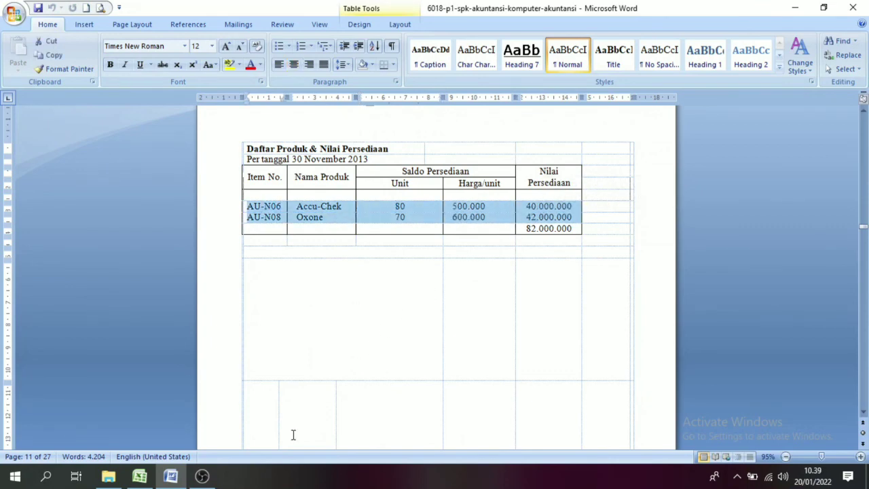
Step: Return to the Excel workbook and look over the Accu-Check inventory card with its BALANCE columns
{"action": "left_click", "coordinate": [140, 476]}
{"action": "left_click", "coordinate": [288, 267]}
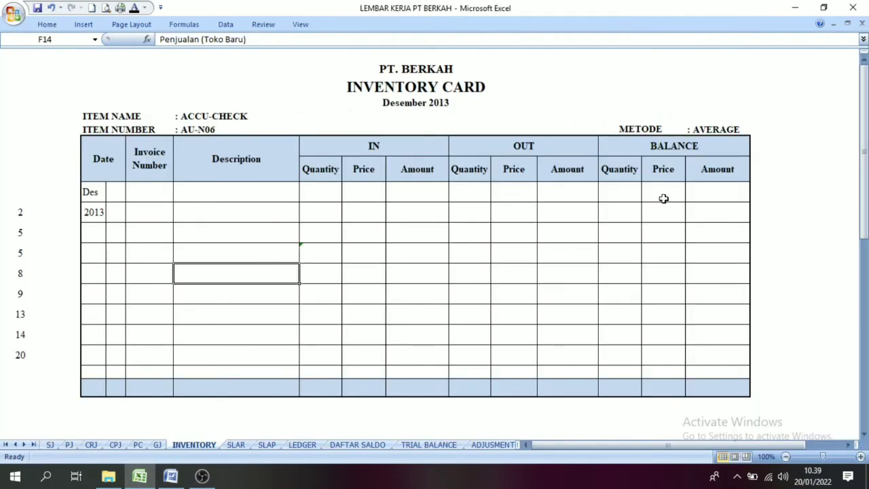
{"action": "left_click_drag", "start_coordinate": [864, 163], "coordinate": [864, 144]}
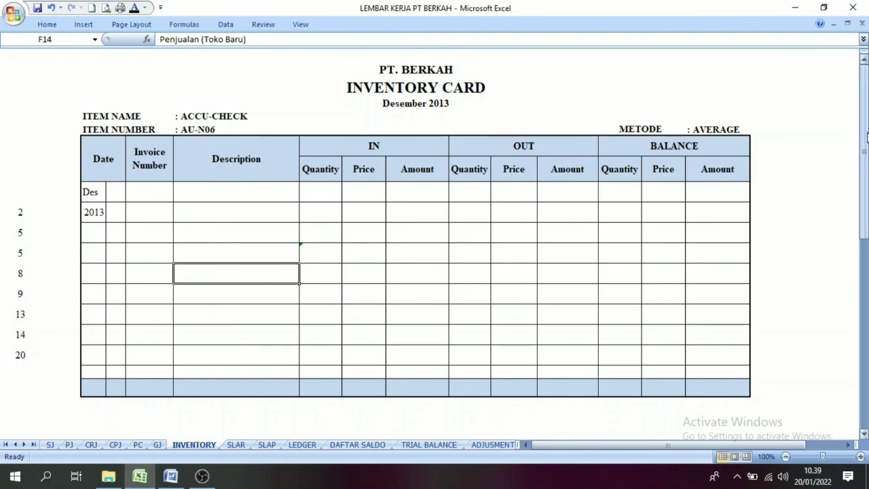
Step: On the Accu-Check card, change the font color of the date 1 in D10 and the description "Saldo Awal" in F10 to black
{"action": "mouse_move", "coordinate": [864, 144]}
{"action": "left_mouse_down"}
{"action": "mouse_move", "coordinate": [866, 191]}
{"action": "mouse_move", "coordinate": [866, 140]}
{"action": "left_mouse_up"}
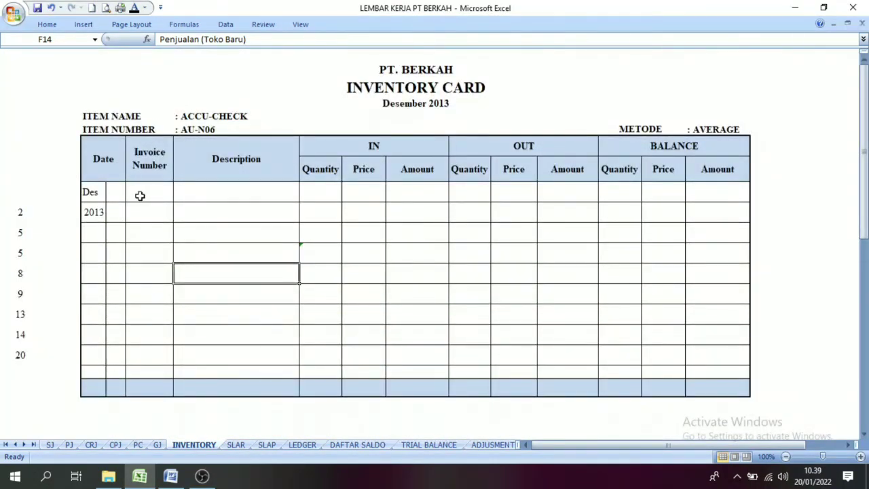
{"action": "left_click", "coordinate": [113, 195]}
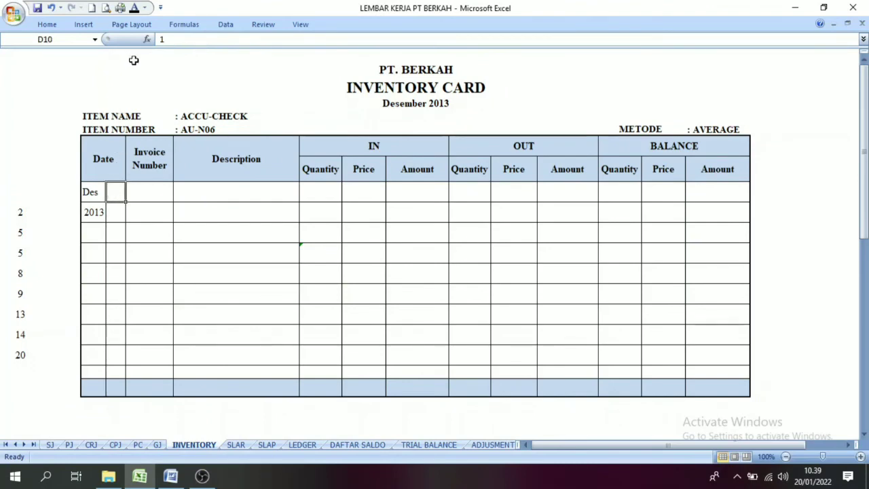
{"action": "left_click", "coordinate": [146, 8]}
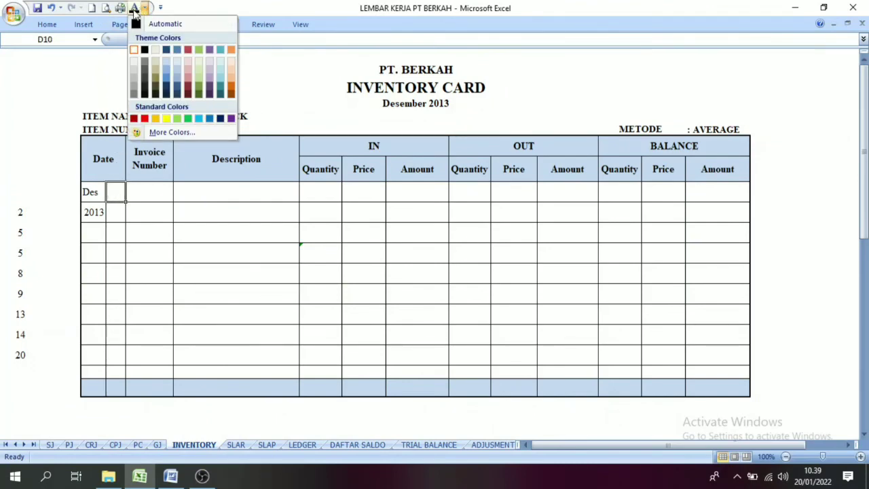
{"action": "left_click", "coordinate": [137, 24]}
{"action": "left_click", "coordinate": [144, 199]}
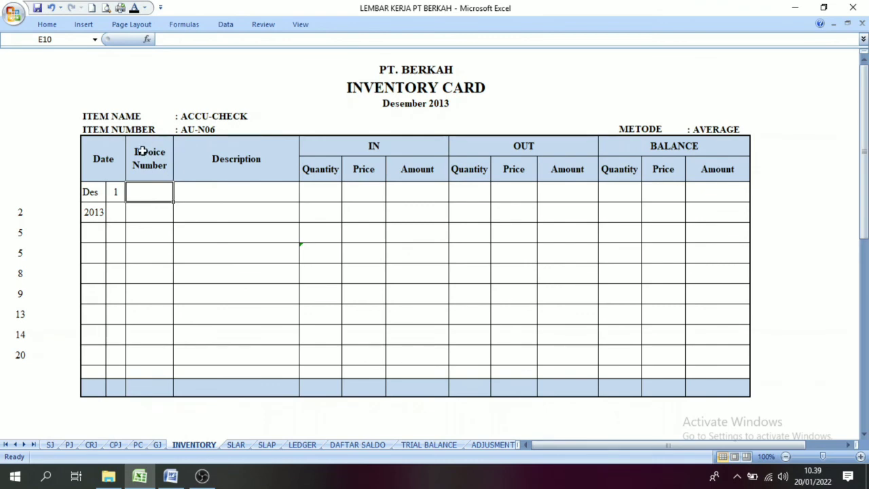
{"action": "left_click", "coordinate": [217, 191]}
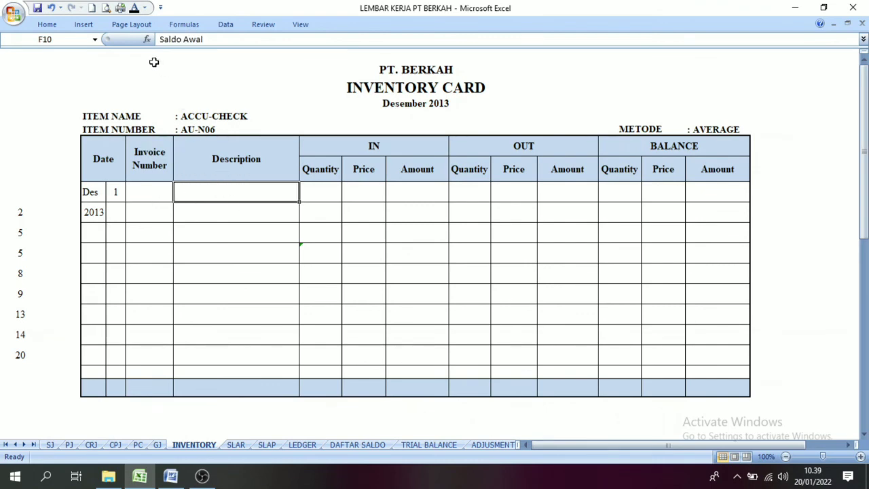
{"action": "left_click", "coordinate": [133, 7]}
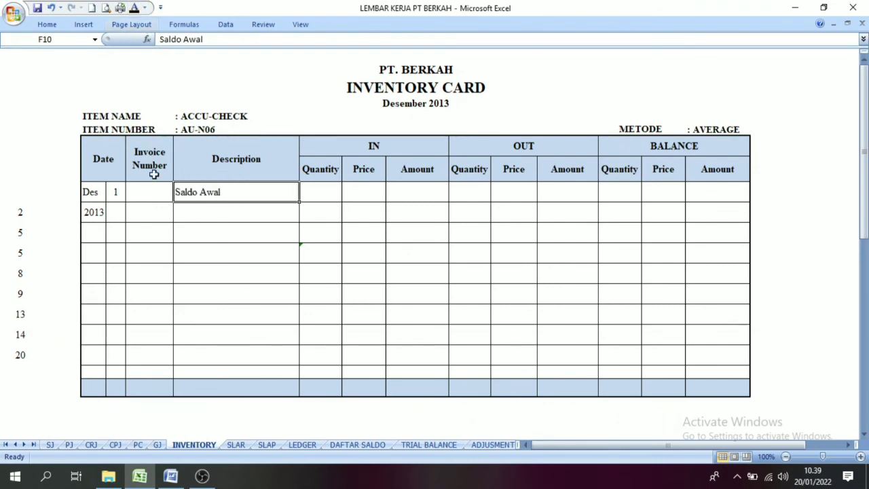
Step: Check Accu-Chek's opening stock in the Word document and change the font of the card's BALANCE quantity 80 and price 600.000 in row 10 to black
{"action": "left_click", "coordinate": [168, 478]}
{"action": "left_click", "coordinate": [401, 206]}
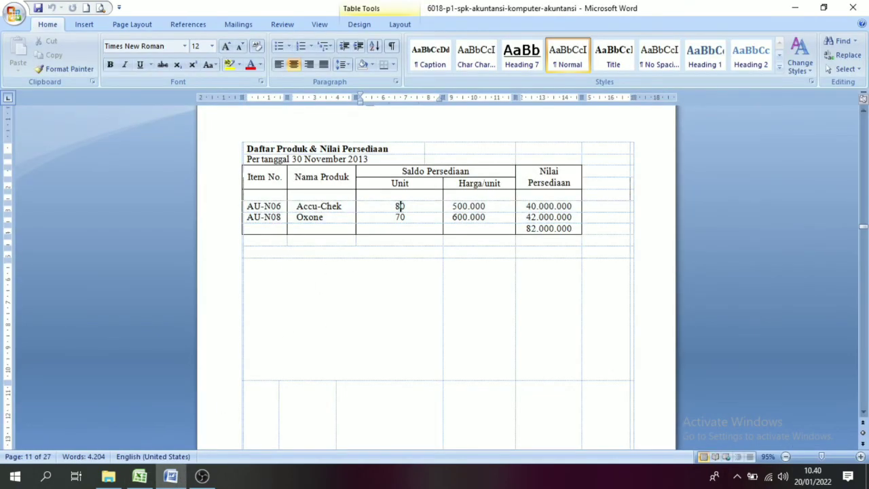
{"action": "left_click", "coordinate": [139, 478]}
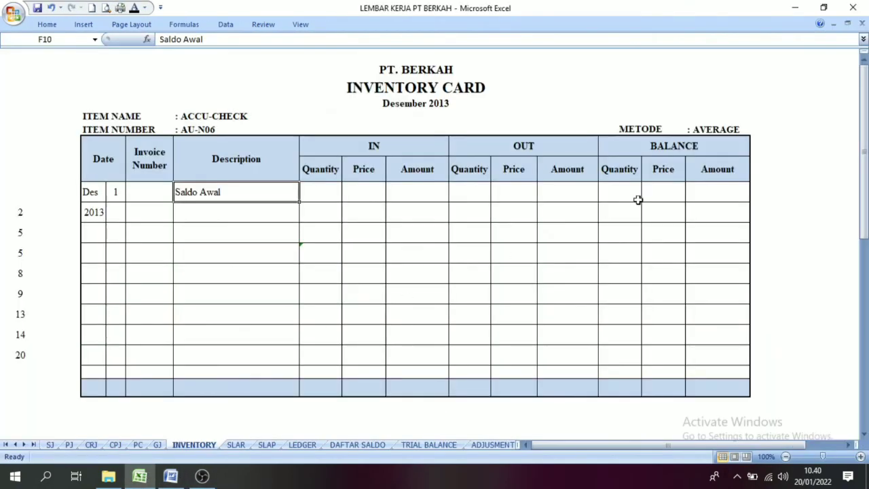
{"action": "left_click", "coordinate": [670, 155]}
{"action": "left_click", "coordinate": [633, 190]}
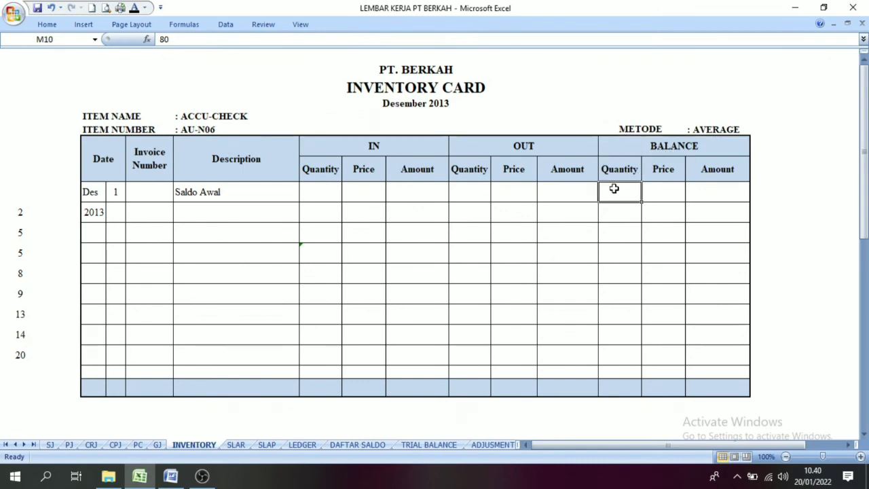
{"action": "left_click", "coordinate": [139, 478]}
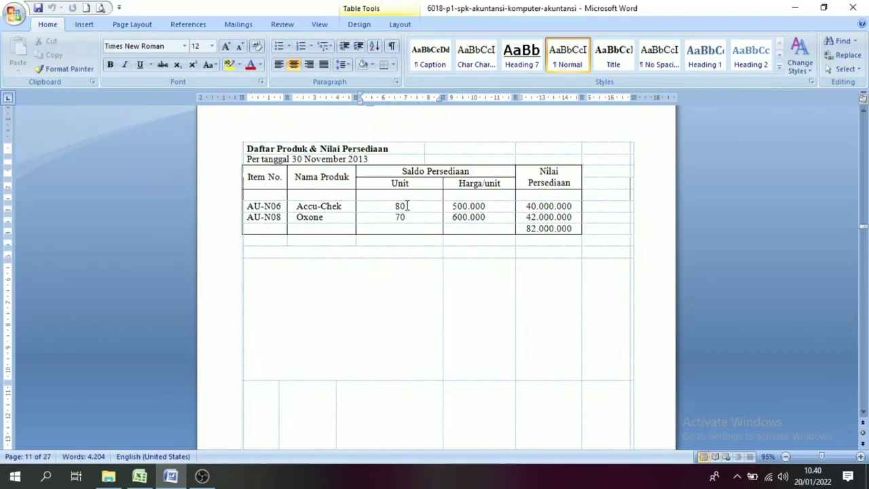
{"action": "left_click", "coordinate": [171, 479]}
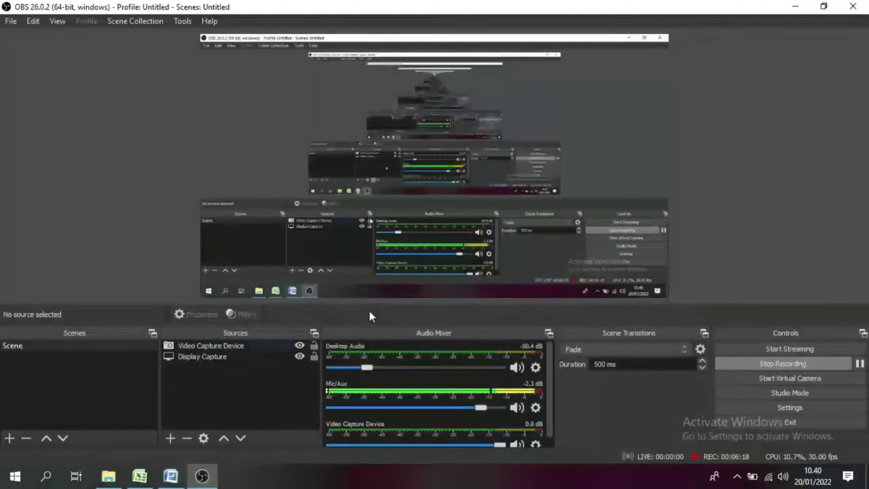
{"action": "left_click", "coordinate": [147, 479]}
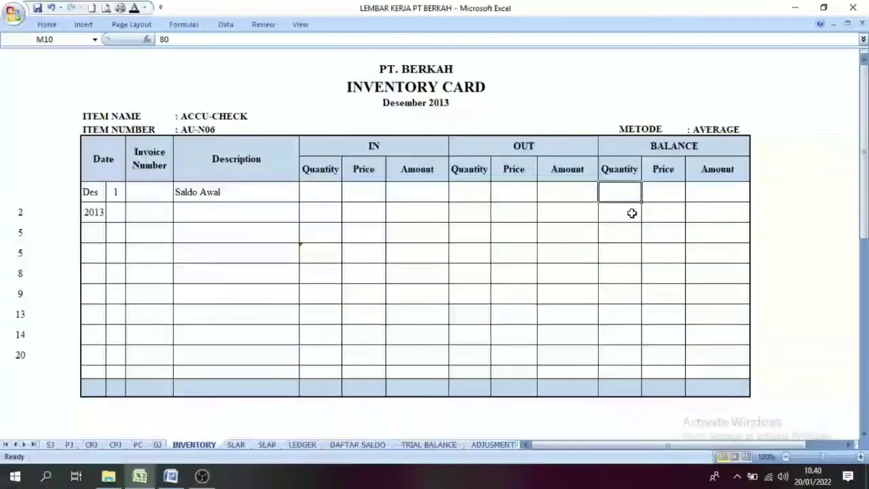
{"action": "left_click", "coordinate": [672, 197]}
{"action": "left_click", "coordinate": [171, 476]}
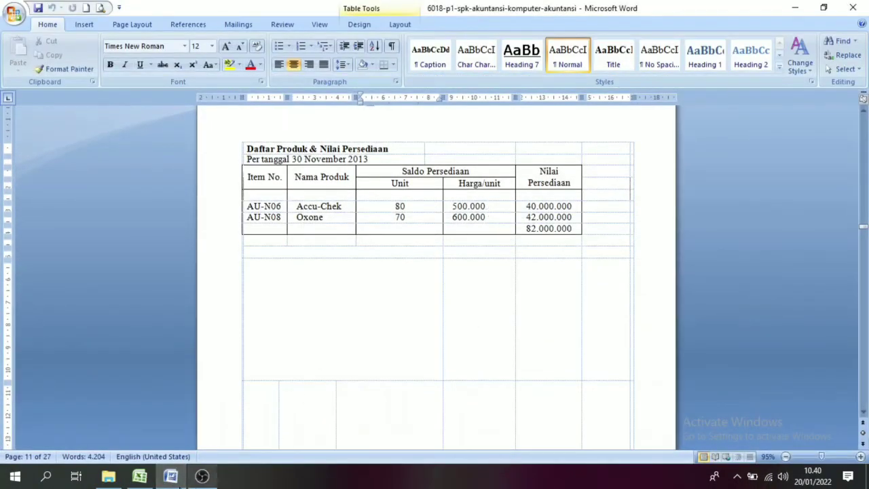
{"action": "left_click", "coordinate": [145, 477]}
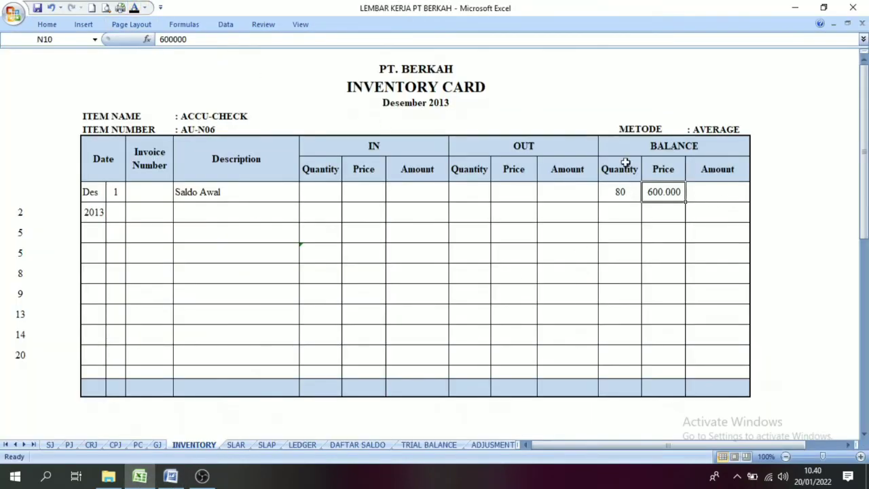
Step: Check the quantity and price behind the Accu-Check BALANCE amount =M10*N10 and change the font color of O10 to black
{"action": "left_click", "coordinate": [714, 188]}
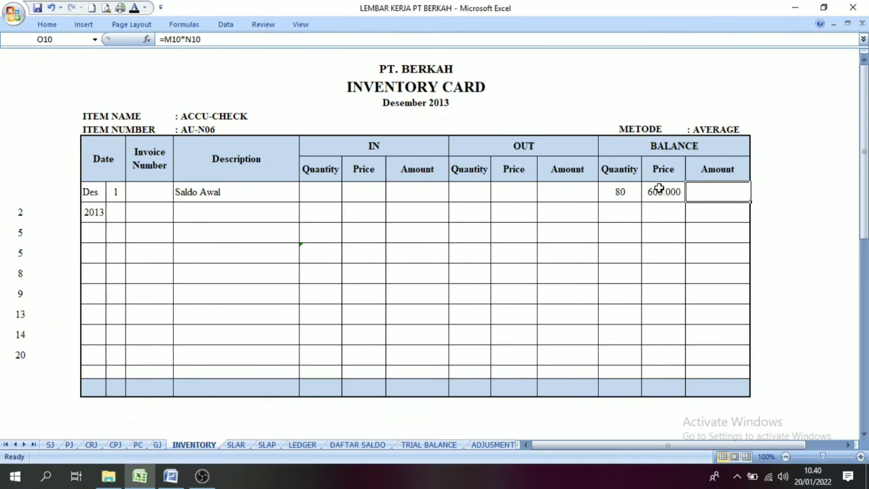
{"action": "left_click", "coordinate": [622, 190]}
{"action": "left_click", "coordinate": [659, 189]}
{"action": "left_click", "coordinate": [705, 191]}
{"action": "left_click", "coordinate": [134, 8]}
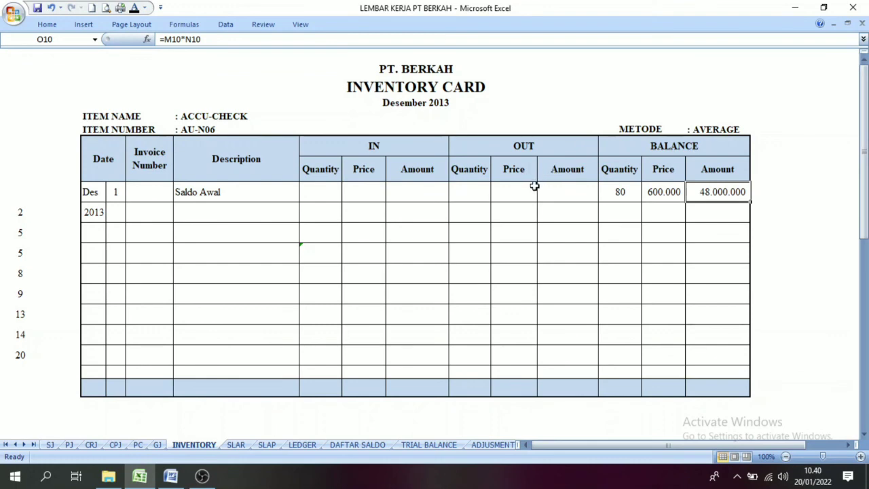
Step: Arrange the Excel workbook and the Word document with the opening stock table side by side
{"action": "key", "text": "super+Left"}
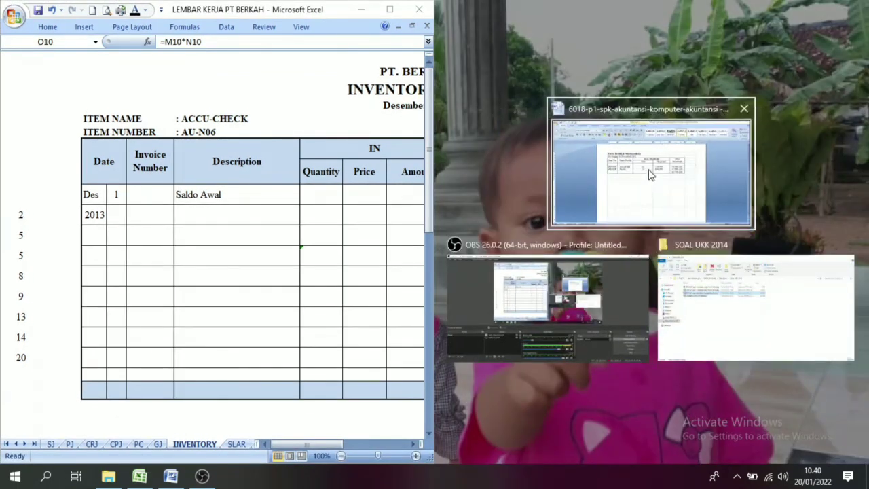
{"action": "left_click", "coordinate": [649, 175]}
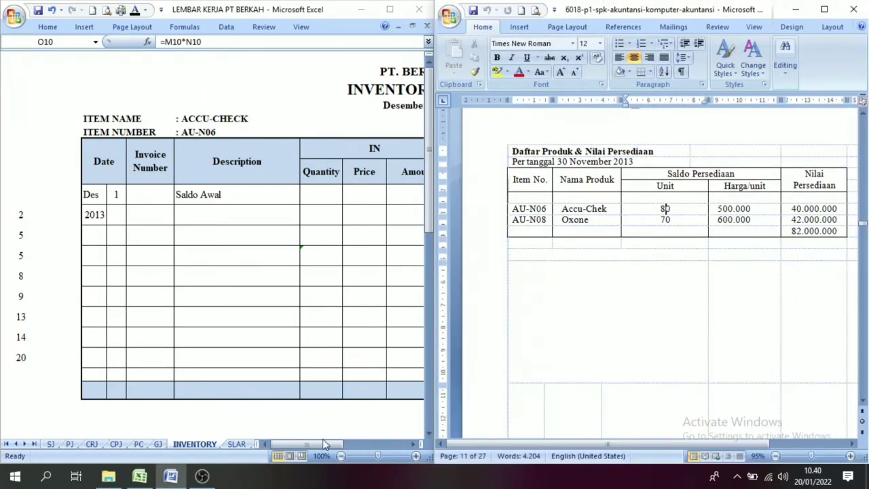
{"action": "left_click", "coordinate": [666, 208]}
Step: On the Oxone inventory card, change the font color of the date 1 in D32 and the description "Saldo Awal" in F32 to black
{"action": "left_click", "coordinate": [426, 225]}
{"action": "left_click_drag", "start_coordinate": [429, 222], "coordinate": [431, 284]}
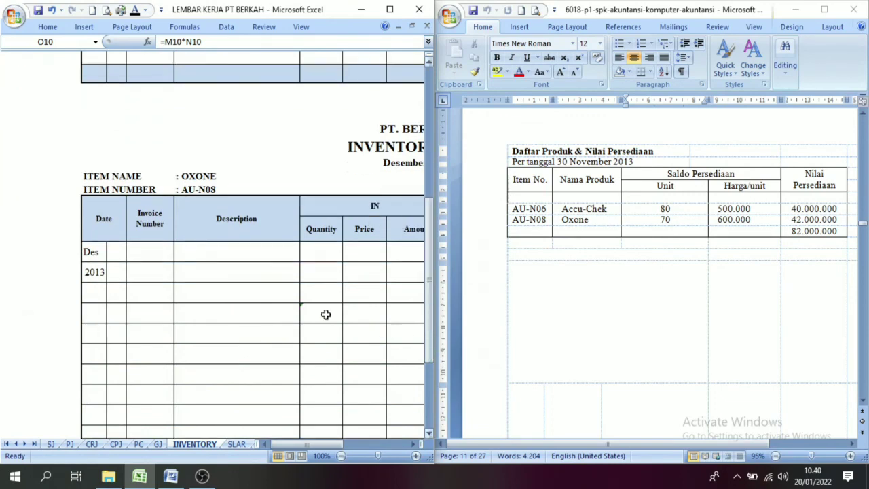
{"action": "left_click", "coordinate": [117, 252]}
{"action": "left_click", "coordinate": [120, 11]}
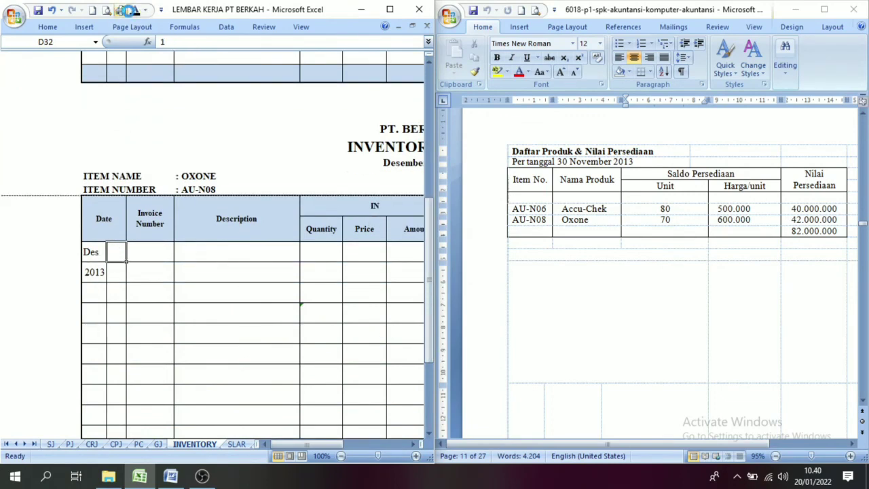
{"action": "left_click", "coordinate": [221, 253]}
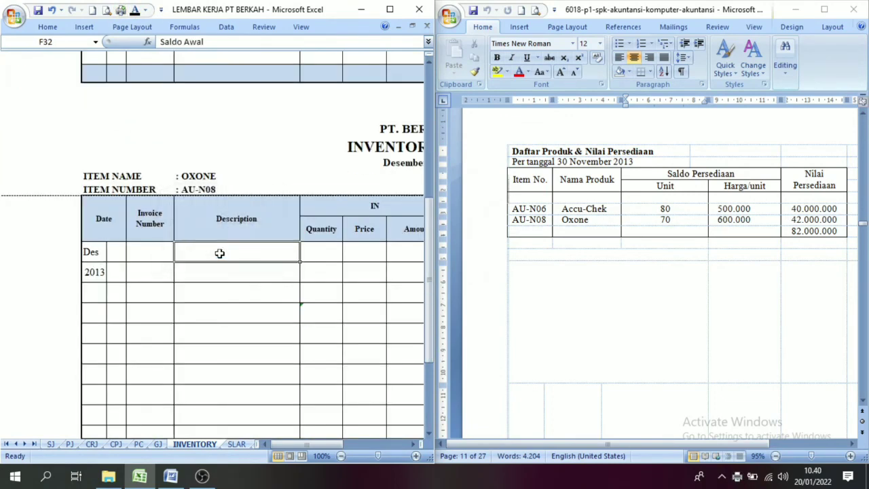
{"action": "left_click", "coordinate": [116, 252]}
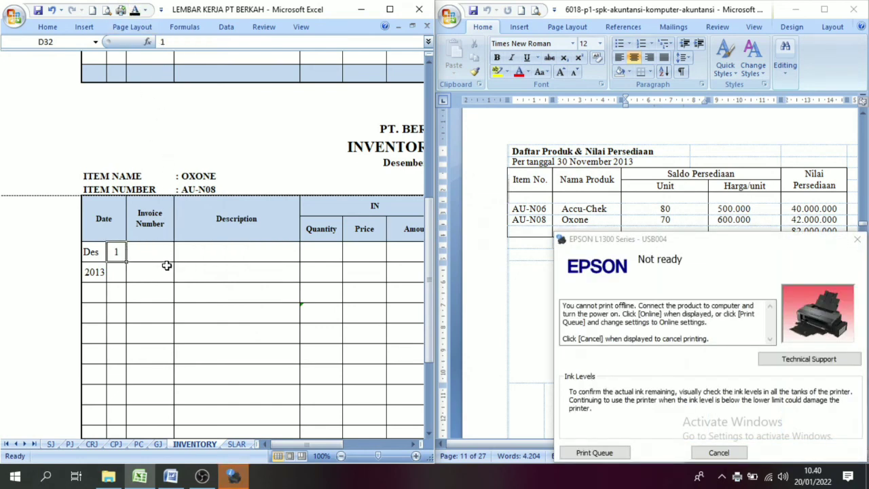
{"action": "left_click", "coordinate": [858, 240]}
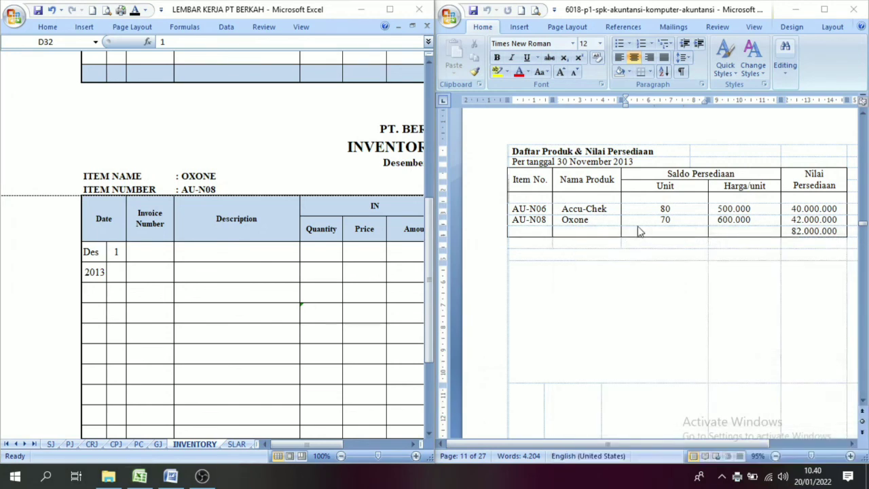
{"action": "left_click", "coordinate": [200, 251]}
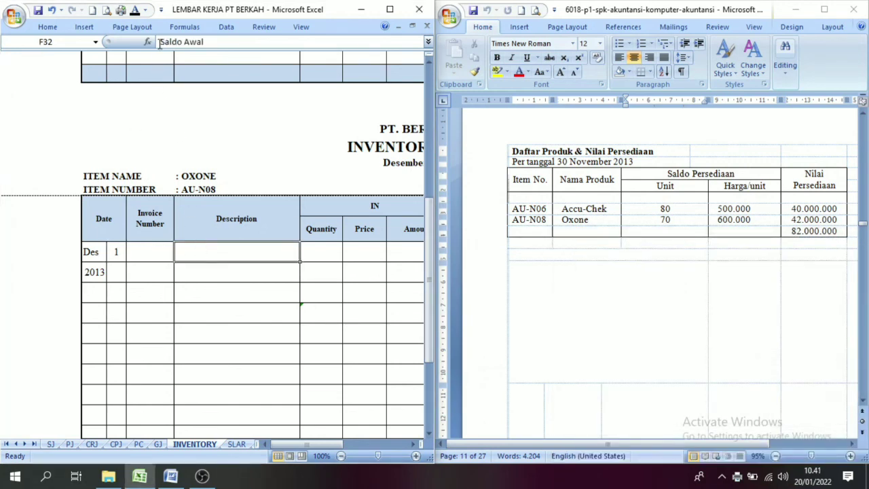
{"action": "left_click", "coordinate": [134, 10]}
Step: Change the font color of Oxone's opening BALANCE quantity 70, price 600.000 and amount =M32*N32 in M32:O32 to black
{"action": "left_click_drag", "start_coordinate": [295, 445], "coordinate": [368, 450]}
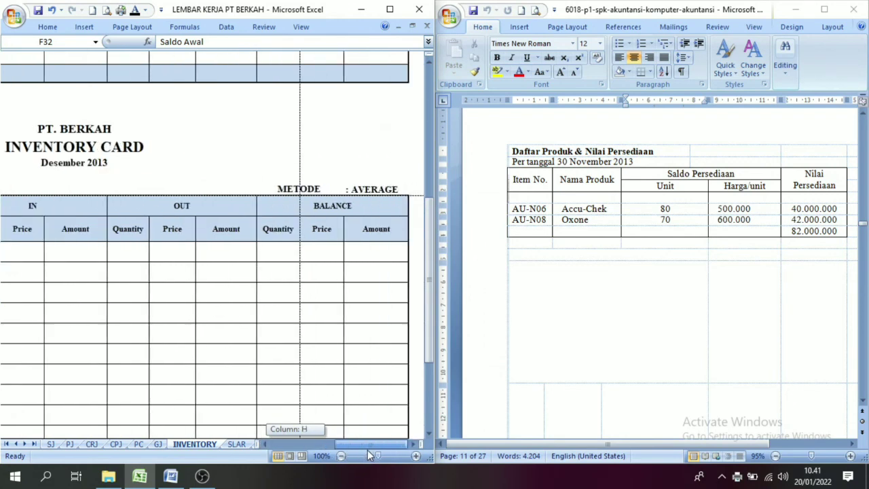
{"action": "left_click", "coordinate": [280, 244]}
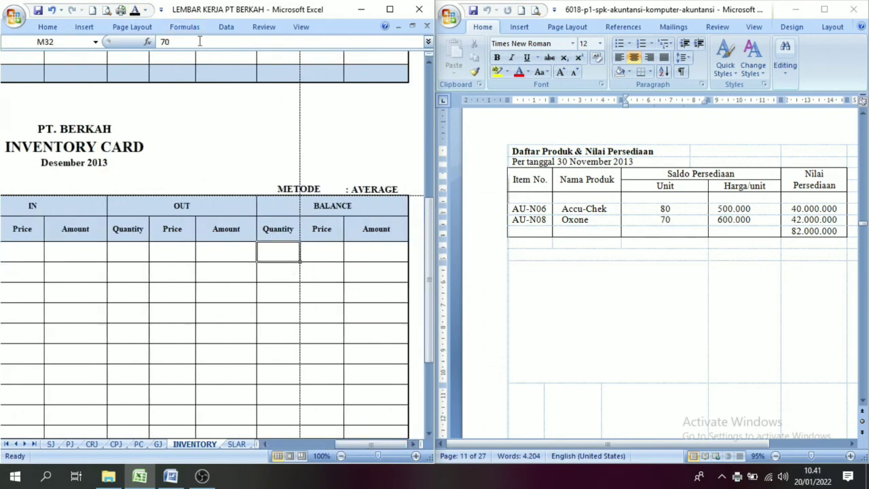
{"action": "left_click", "coordinate": [135, 10]}
{"action": "left_click", "coordinate": [307, 238]}
{"action": "left_click", "coordinate": [312, 250]}
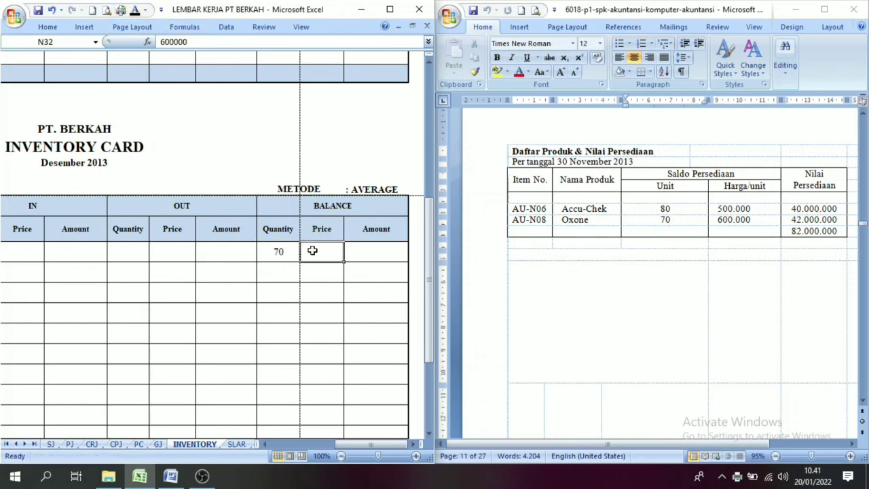
{"action": "left_click", "coordinate": [135, 10]}
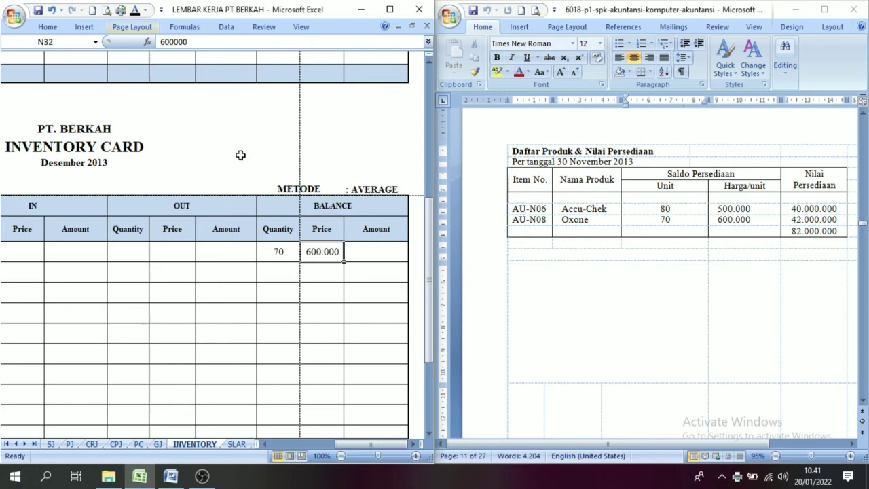
{"action": "left_click", "coordinate": [363, 247]}
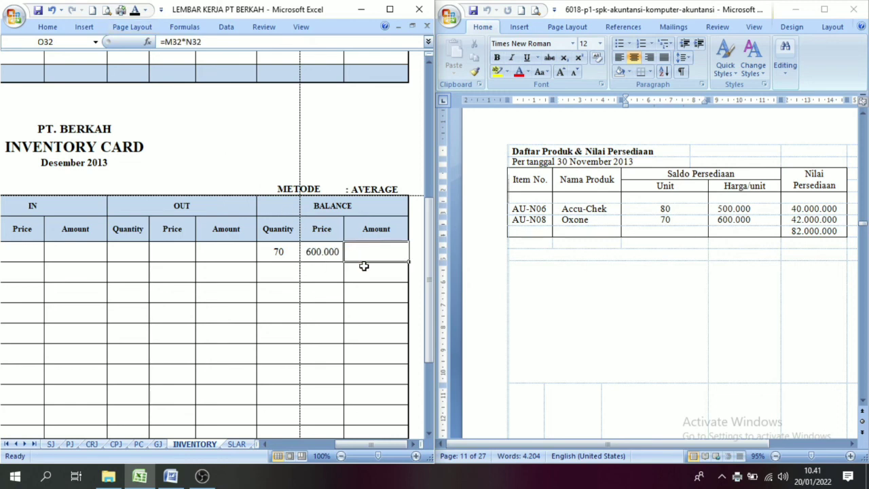
{"action": "left_click", "coordinate": [135, 10]}
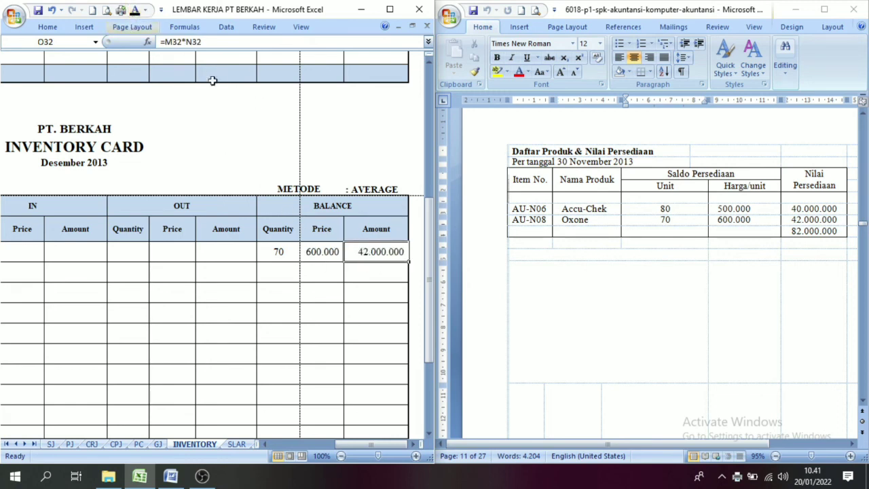
Step: Examine the transaction dates listed in column A beside the Accu-Check inventory card, starting with the first one in A11
{"action": "left_click", "coordinate": [364, 434]}
{"action": "left_click_drag", "start_coordinate": [363, 446], "coordinate": [298, 446]}
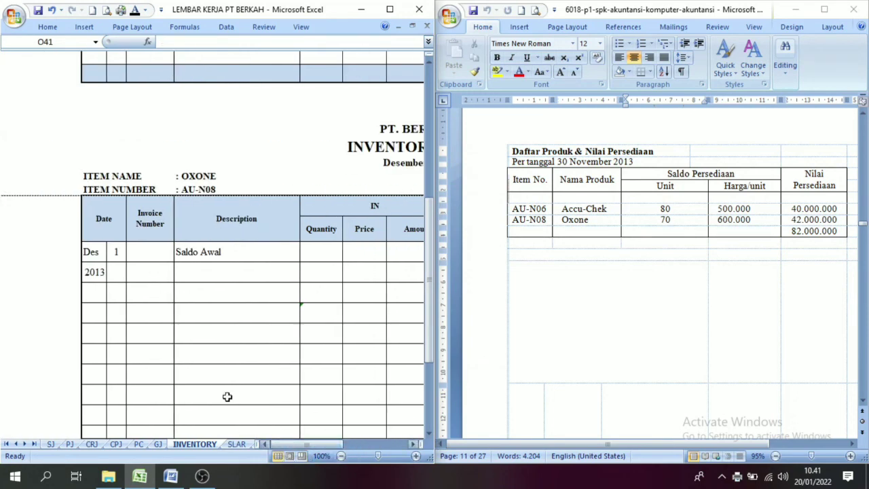
{"action": "left_click_drag", "start_coordinate": [429, 334], "coordinate": [430, 318]}
{"action": "left_click_drag", "start_coordinate": [13, 215], "coordinate": [13, 357]}
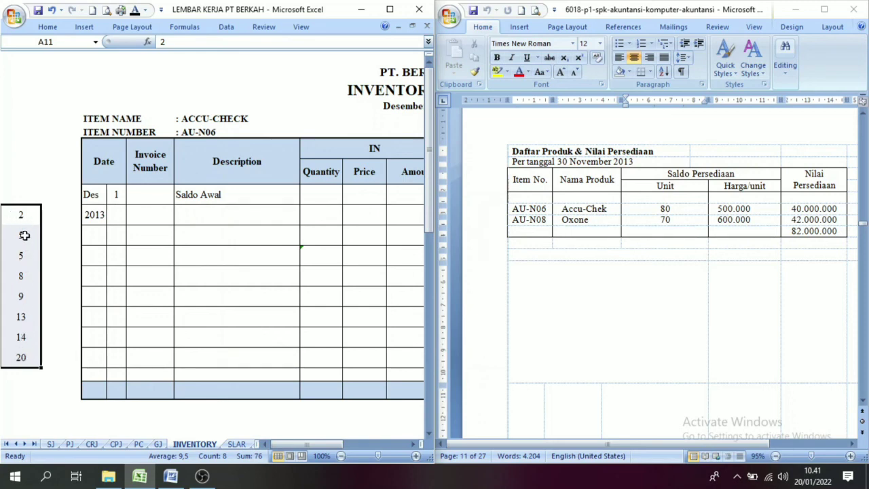
{"action": "left_click", "coordinate": [48, 288]}
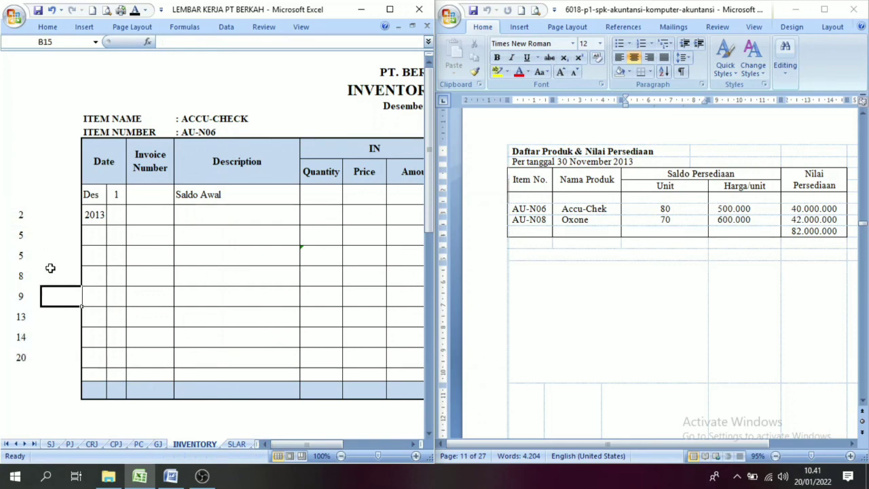
{"action": "left_click", "coordinate": [17, 215]}
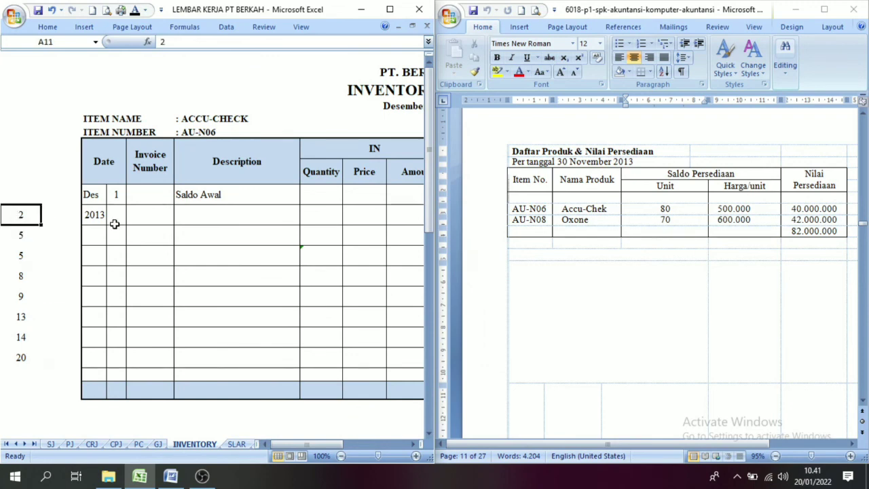
Step: In the Word document, find invoice FPJ12-1 of 2 December 2013 and check the quantity of Accu-Chek sold
{"action": "left_click", "coordinate": [867, 375]}
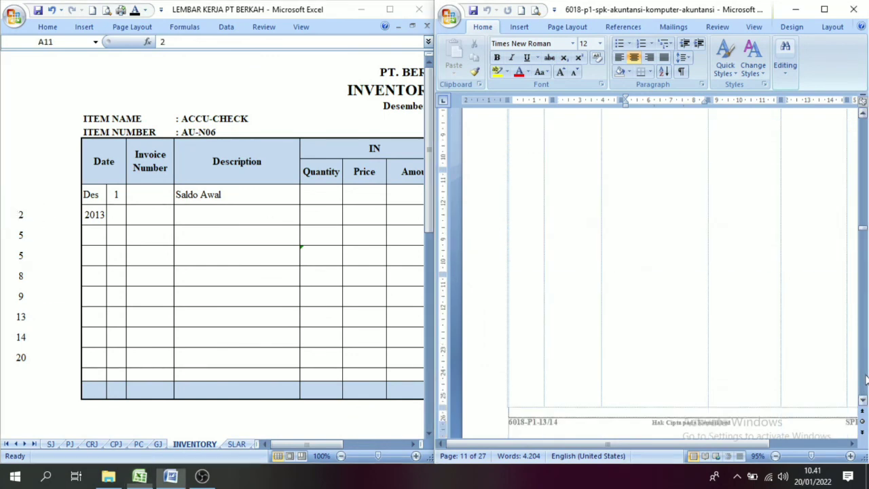
{"action": "left_click", "coordinate": [852, 444]}
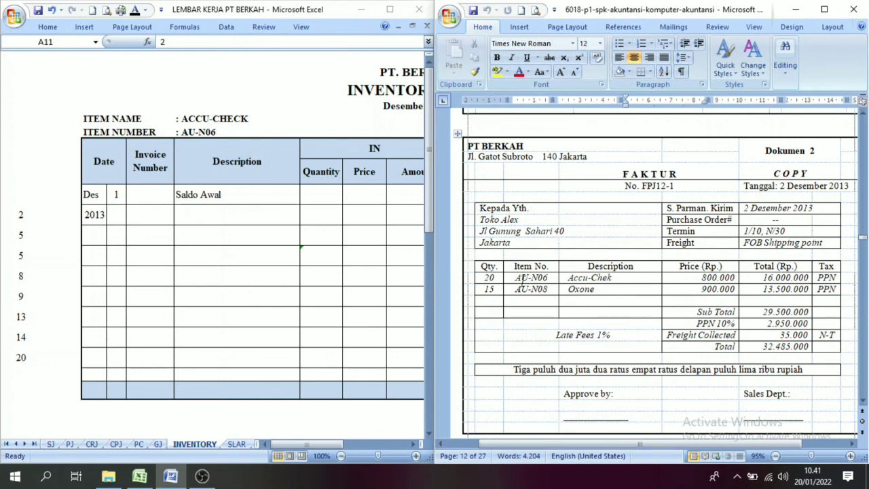
{"action": "double_click", "coordinate": [495, 277]}
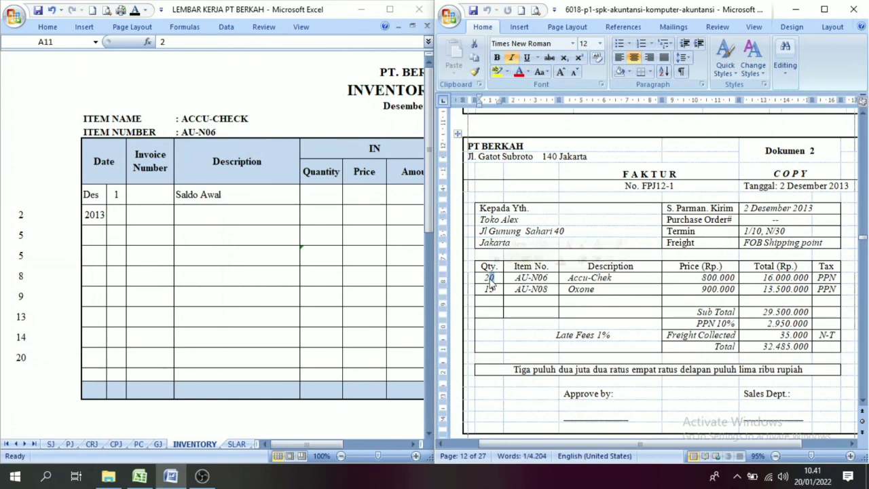
{"action": "left_click", "coordinate": [409, 449]}
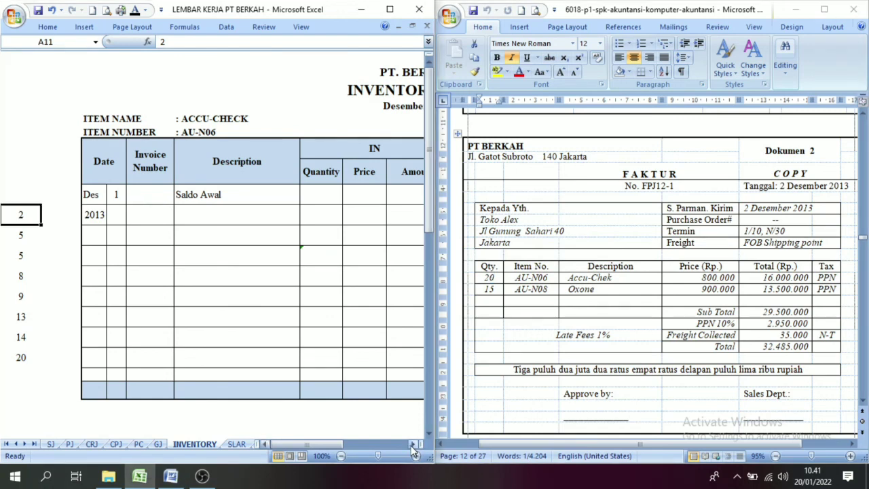
Step: On the Accu-Check card in Excel, change the font color of date 2, invoice number FPJ12-1 and description "Penjualan ( Toko Alex)" in D11:F11 to black
{"action": "left_click", "coordinate": [113, 221]}
{"action": "left_click", "coordinate": [134, 11]}
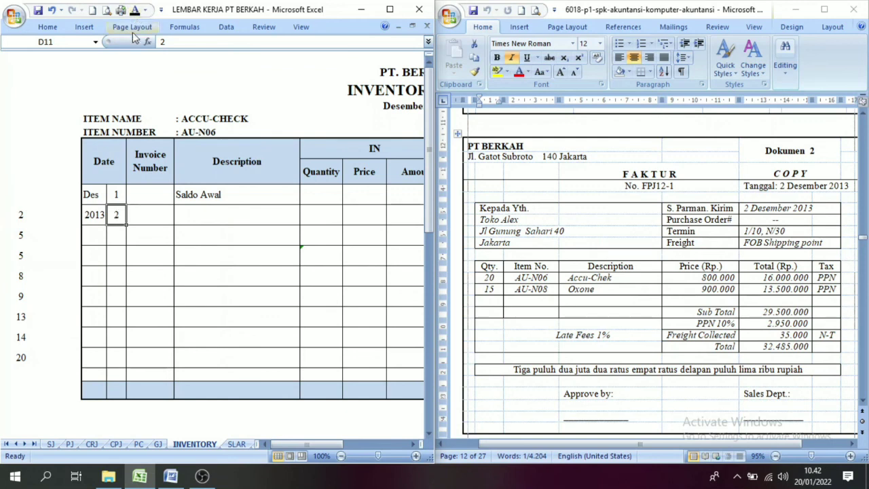
{"action": "left_click", "coordinate": [148, 217]}
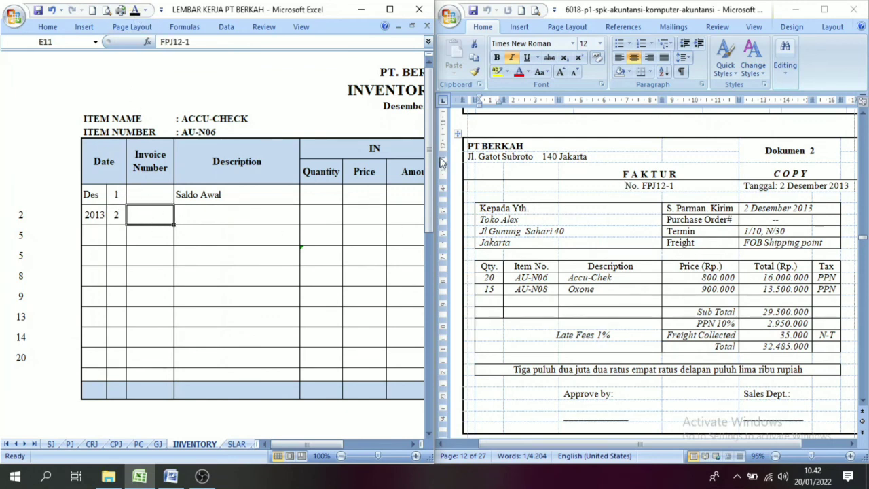
{"action": "left_click", "coordinate": [135, 11]}
{"action": "left_click", "coordinate": [223, 218]}
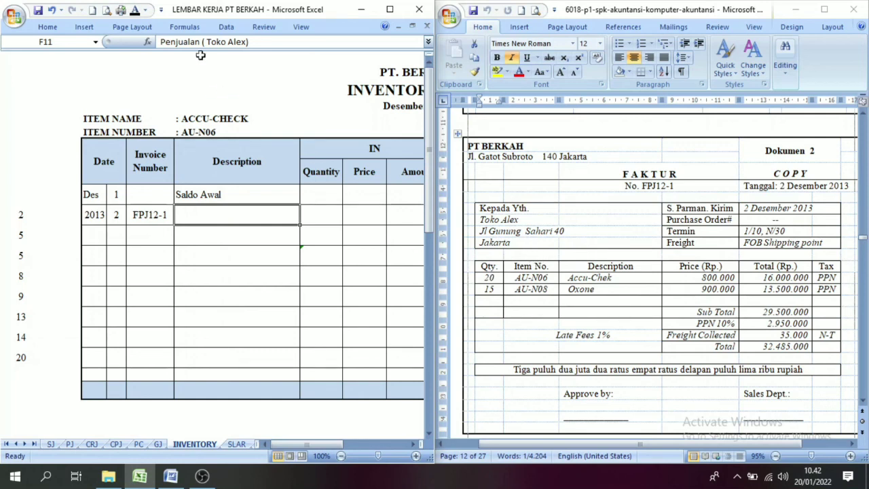
{"action": "left_click", "coordinate": [135, 10]}
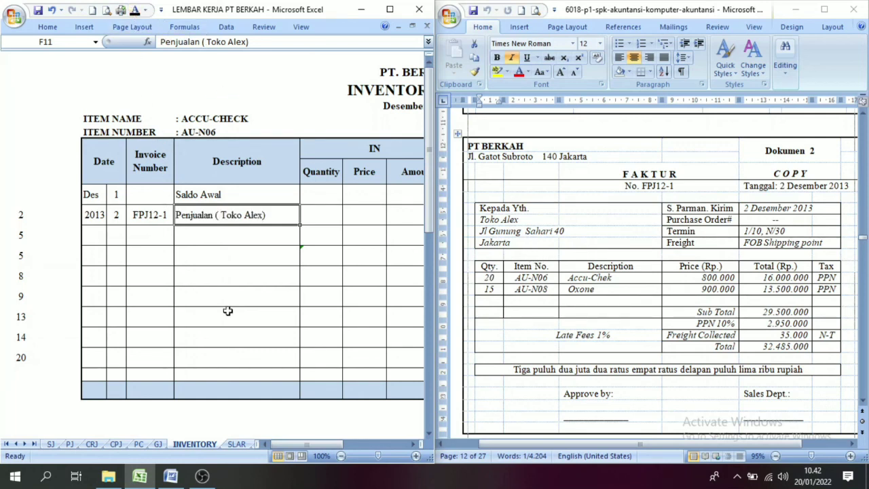
Step: Change the font color of the sale's OUT quantity 20, price 500.000 and amount =J11*K11 in J11:L11 to black
{"action": "left_click_drag", "start_coordinate": [312, 444], "coordinate": [382, 450]}
{"action": "left_click", "coordinate": [411, 445]}
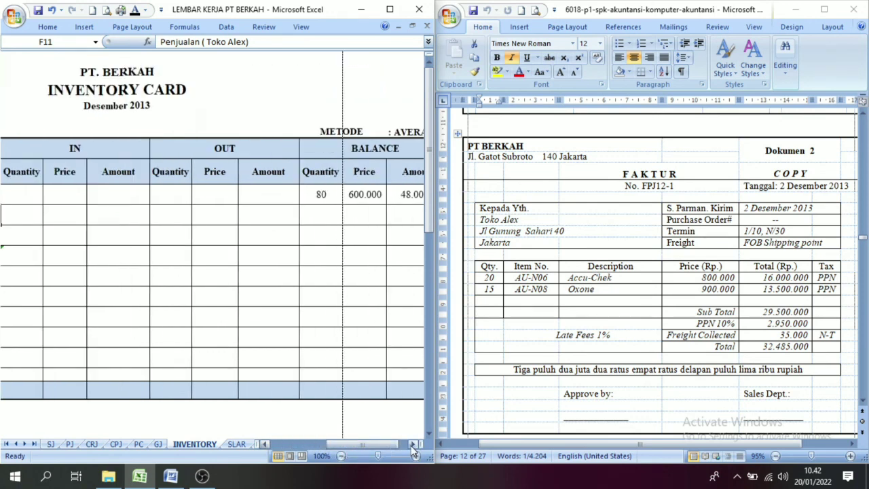
{"action": "left_click", "coordinate": [411, 445]}
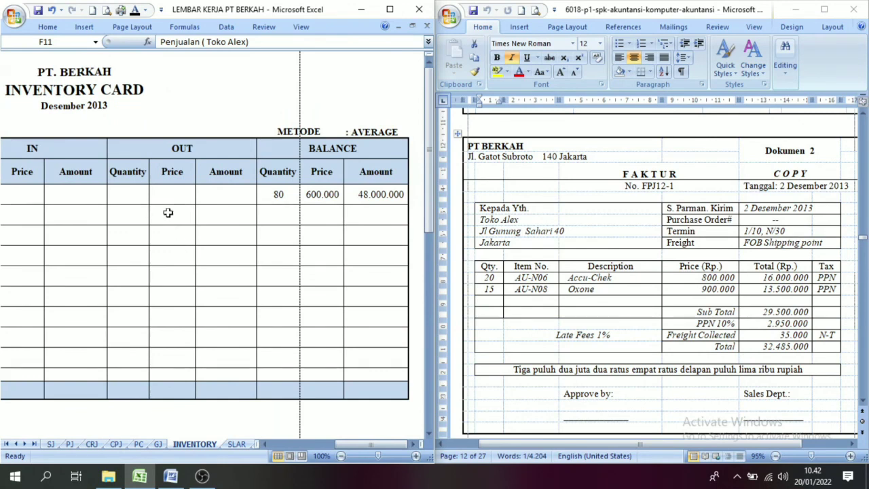
{"action": "left_click", "coordinate": [133, 211]}
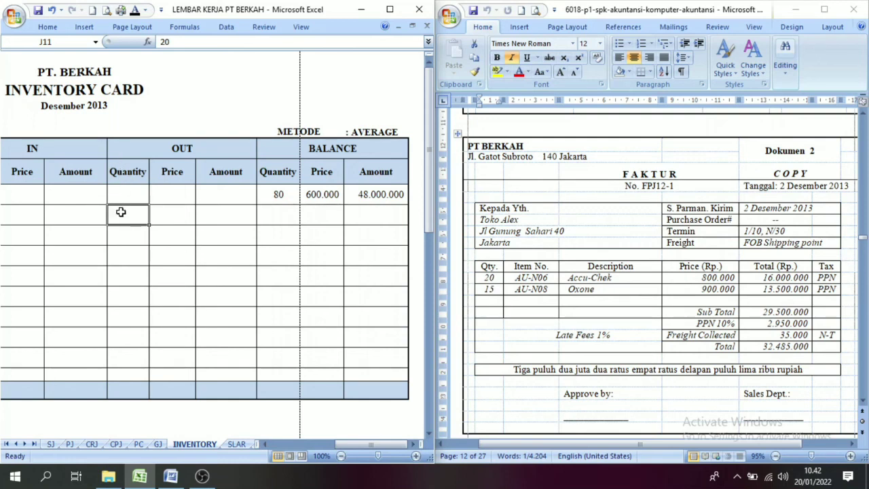
{"action": "left_click", "coordinate": [134, 11]}
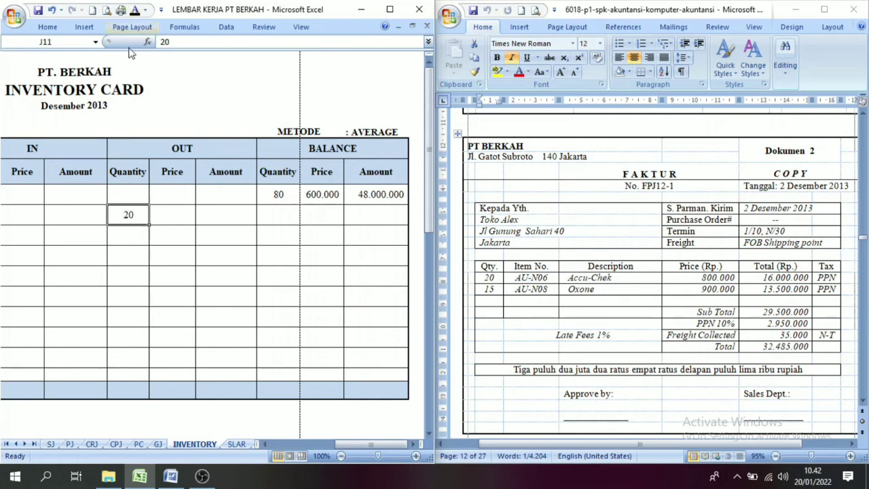
{"action": "left_click", "coordinate": [184, 213]}
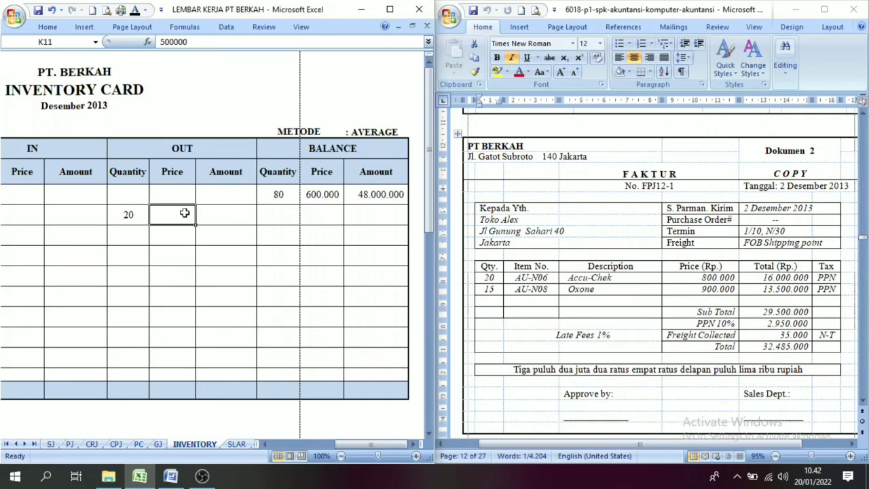
{"action": "left_click", "coordinate": [276, 193]}
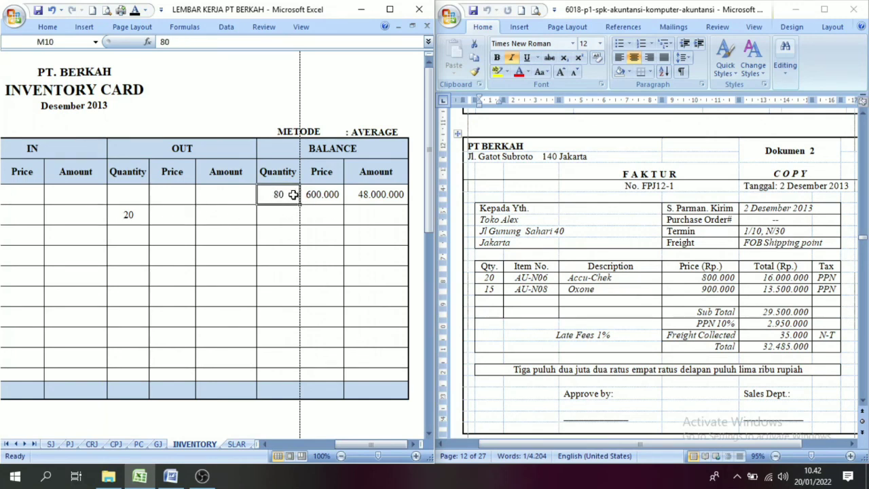
{"action": "left_click", "coordinate": [186, 218]}
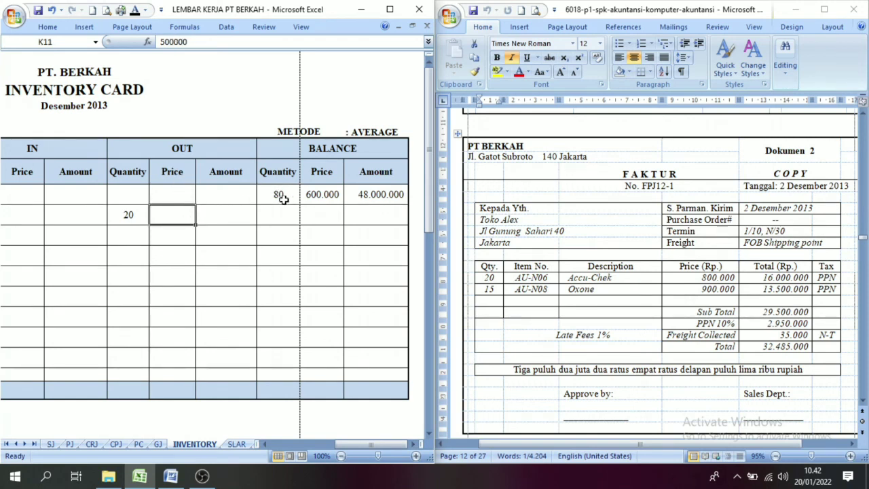
{"action": "left_click", "coordinate": [135, 11]}
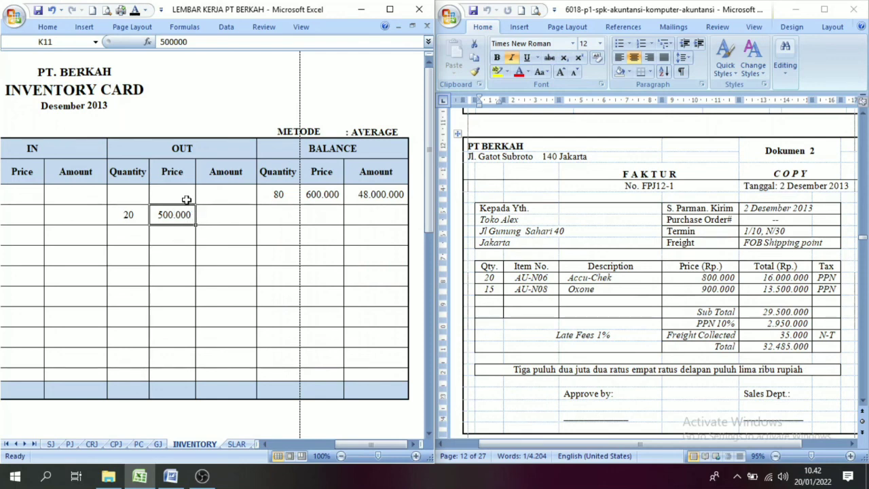
{"action": "left_click", "coordinate": [227, 221]}
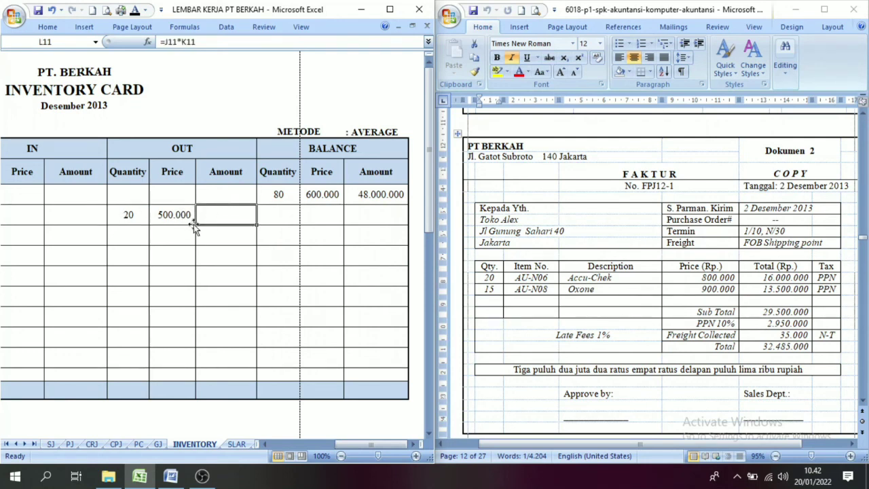
{"action": "left_click", "coordinate": [135, 10]}
Step: Review the OUT entry and change the font color of the BALANCE quantity 60, price 500.000 and amount =M11*N11 in M11:O11 to black
{"action": "left_click_drag", "start_coordinate": [149, 144], "coordinate": [122, 214]}
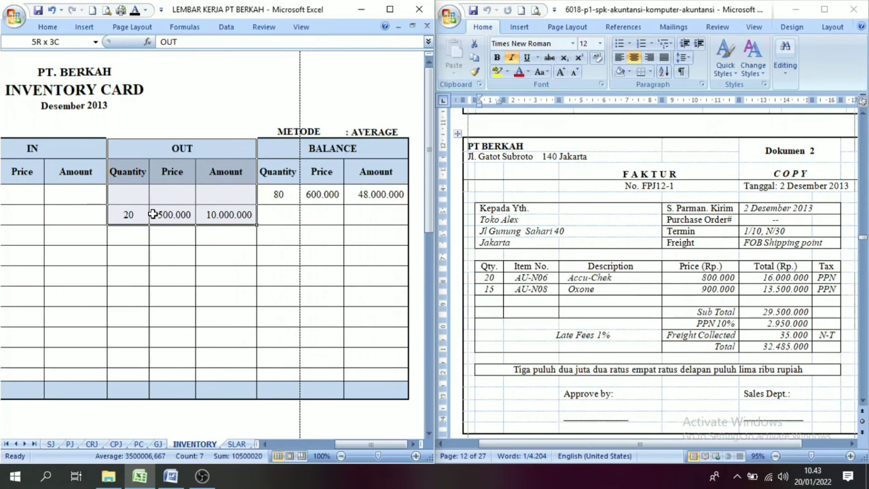
{"action": "left_click", "coordinate": [226, 255]}
{"action": "left_click_drag", "start_coordinate": [292, 174], "coordinate": [374, 170]}
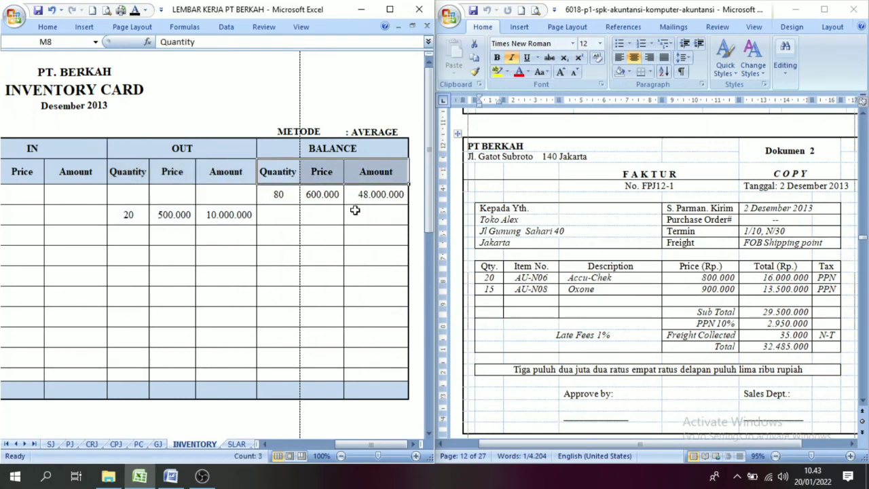
{"action": "left_click", "coordinate": [320, 234]}
{"action": "left_click", "coordinate": [275, 216]}
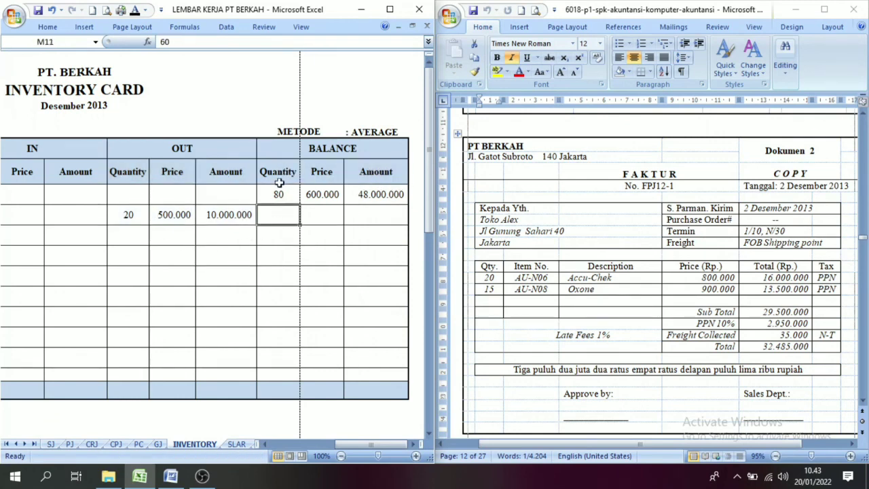
{"action": "left_click", "coordinate": [274, 196]}
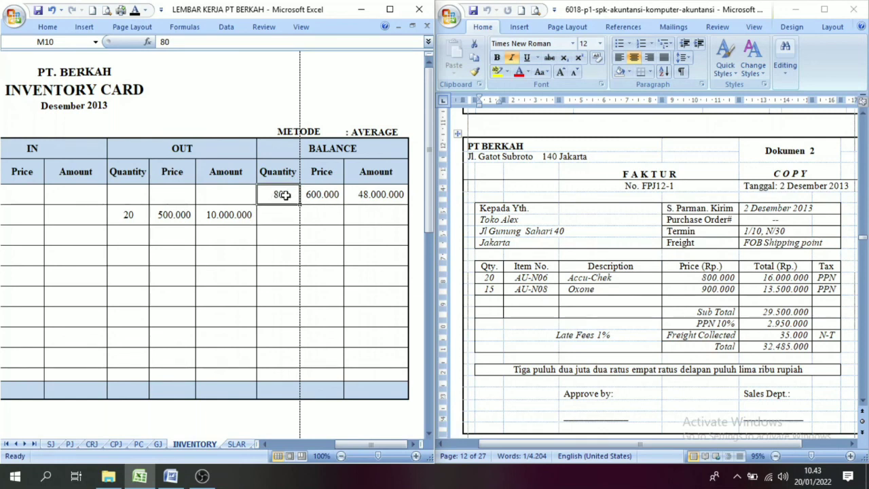
{"action": "left_click", "coordinate": [131, 218]}
{"action": "left_click", "coordinate": [284, 213]}
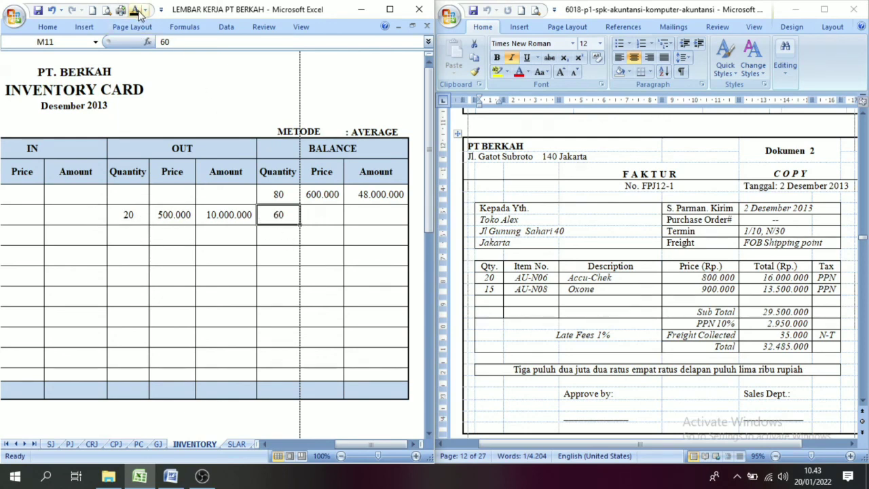
{"action": "left_click", "coordinate": [309, 215]}
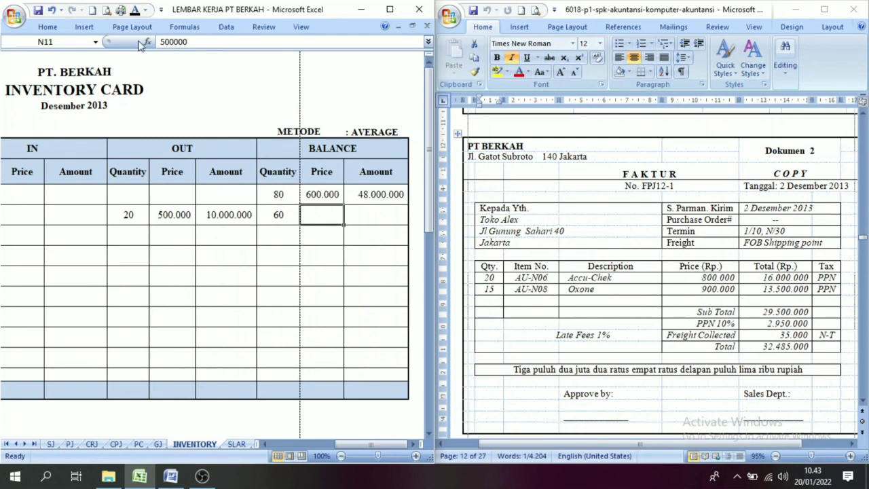
{"action": "key", "text": "Tab"}
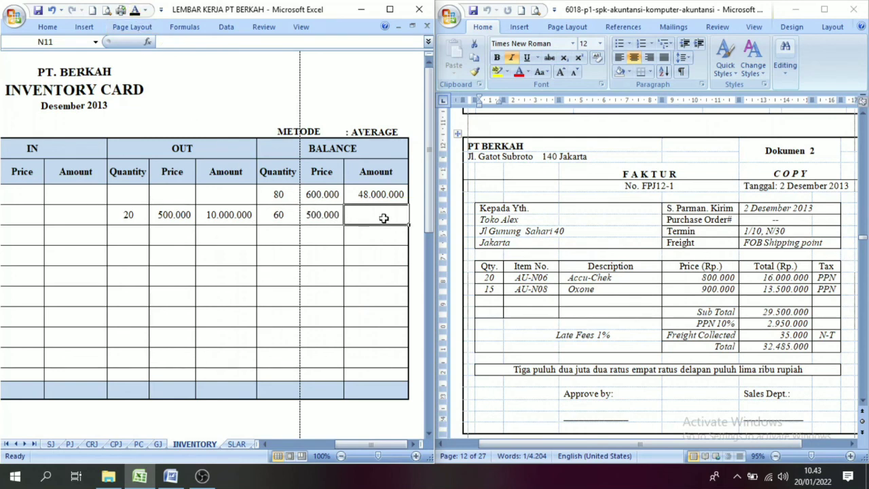
{"action": "left_click", "coordinate": [384, 214]}
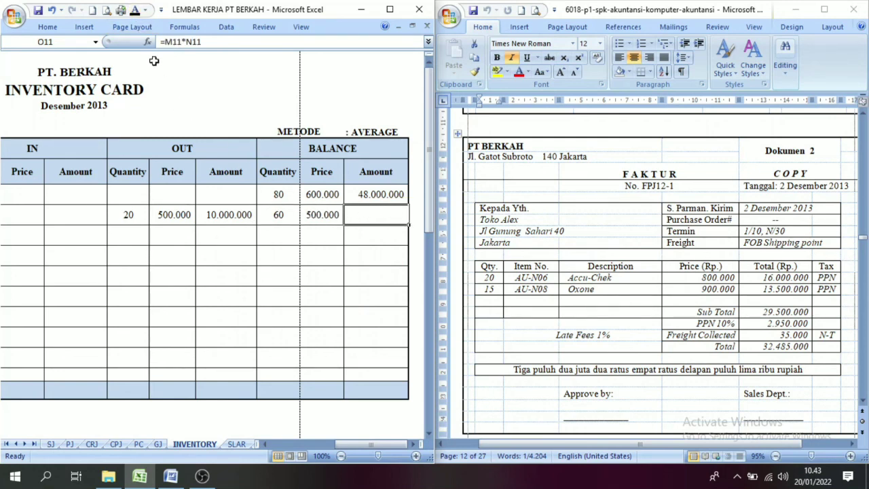
{"action": "left_click", "coordinate": [136, 11]}
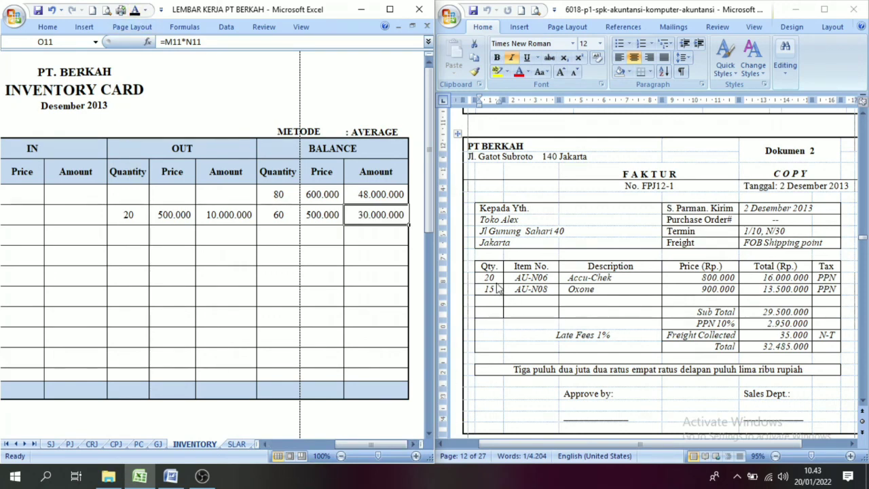
Step: Check the Oxone line of invoice FPJ12-1 in Word and bring up the Oxone inventory card in Excel
{"action": "left_click", "coordinate": [515, 275]}
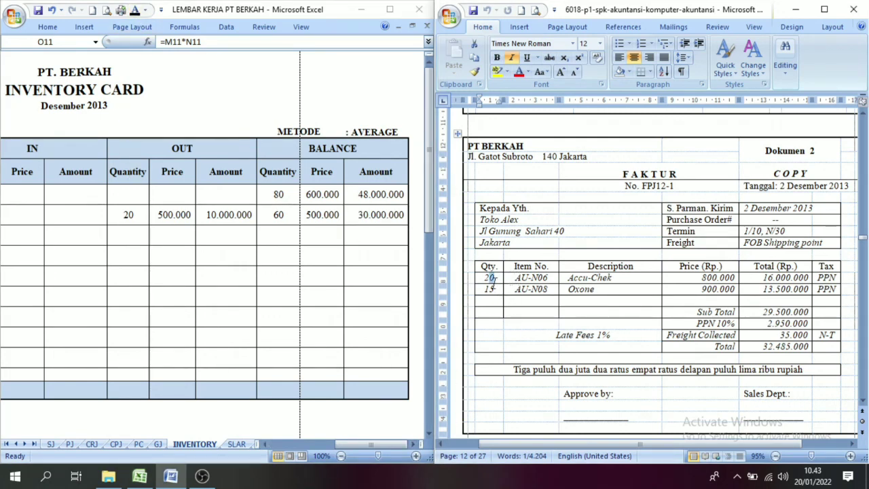
{"action": "left_click", "coordinate": [494, 279]}
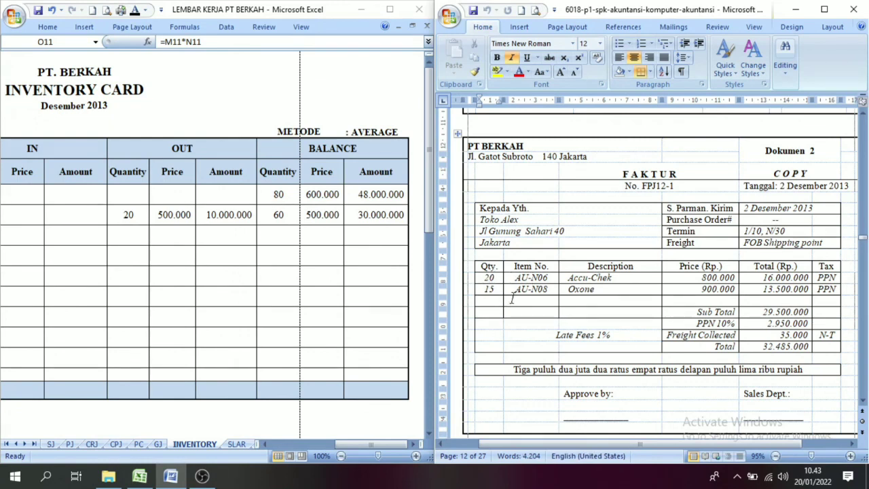
{"action": "left_click_drag", "start_coordinate": [489, 289], "coordinate": [579, 288]}
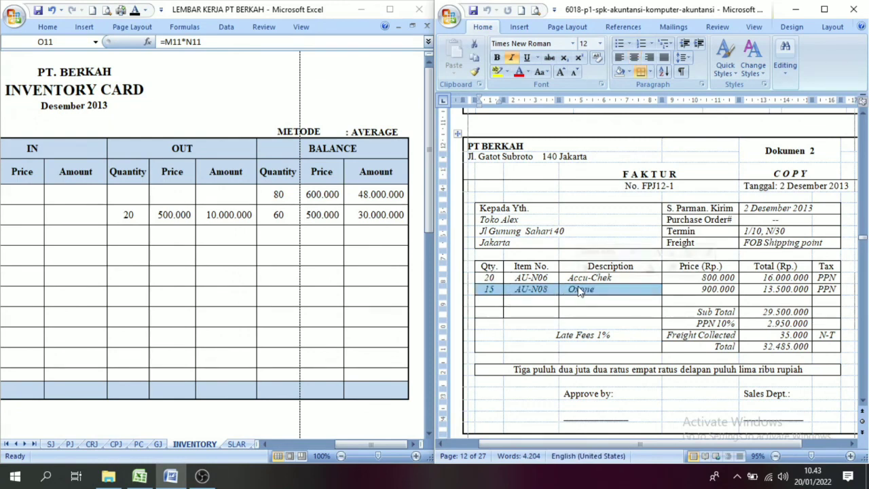
{"action": "left_click", "coordinate": [379, 445]}
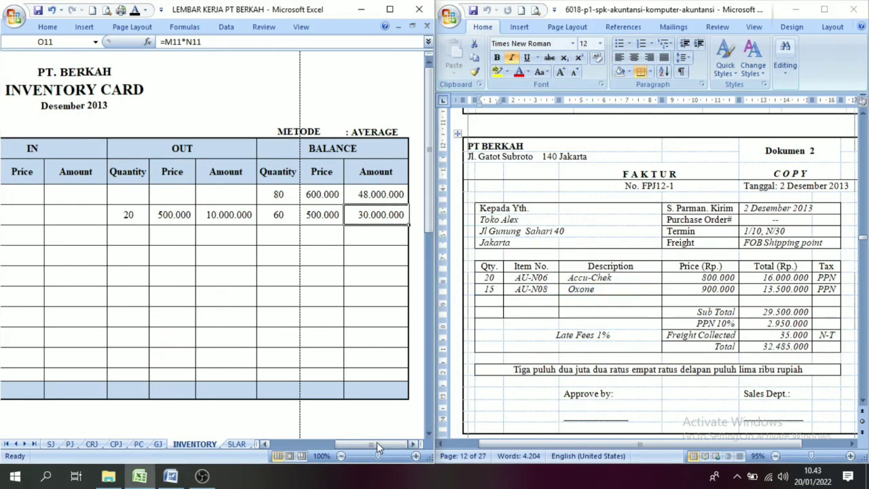
{"action": "left_click_drag", "start_coordinate": [356, 444], "coordinate": [319, 444]}
{"action": "left_click_drag", "start_coordinate": [432, 215], "coordinate": [442, 350]}
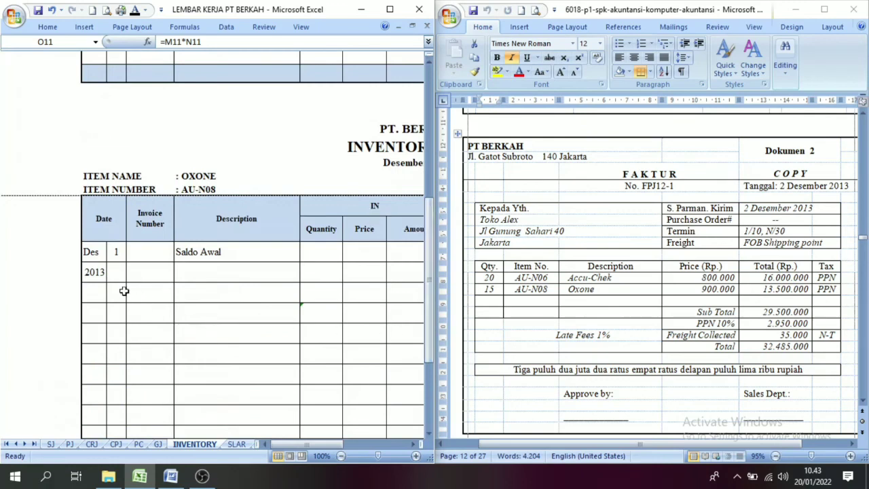
Step: On the Oxone card, change the font color of date 2, invoice number FPJ12-1 and description "Penjualan ( Toko Alex)" in D33:F33 to black
{"action": "left_click", "coordinate": [114, 270]}
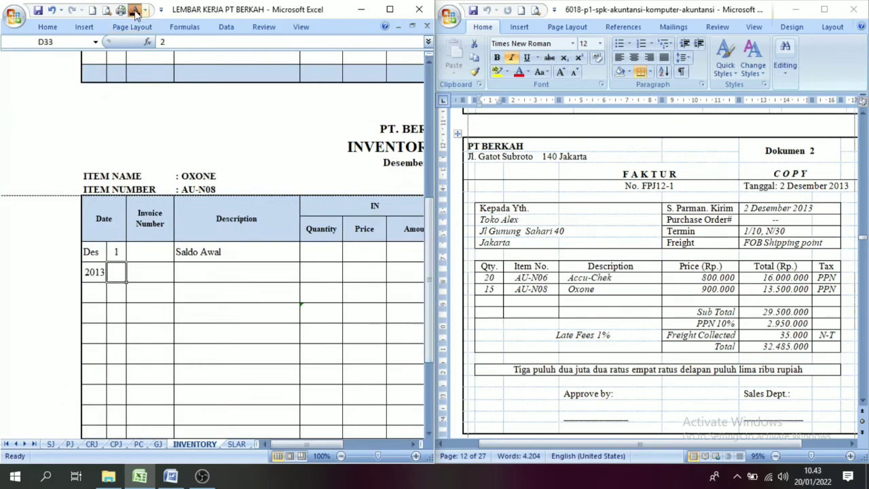
{"action": "left_click", "coordinate": [144, 274]}
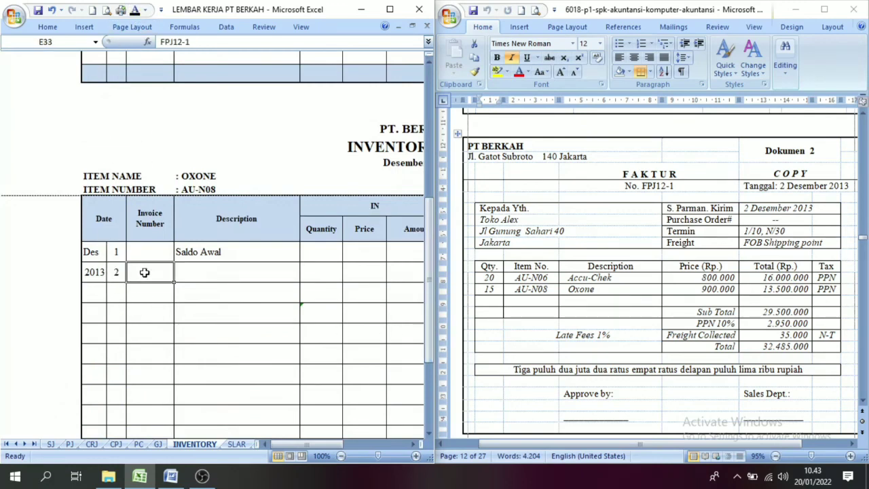
{"action": "left_click", "coordinate": [137, 13]}
{"action": "left_click", "coordinate": [228, 273]}
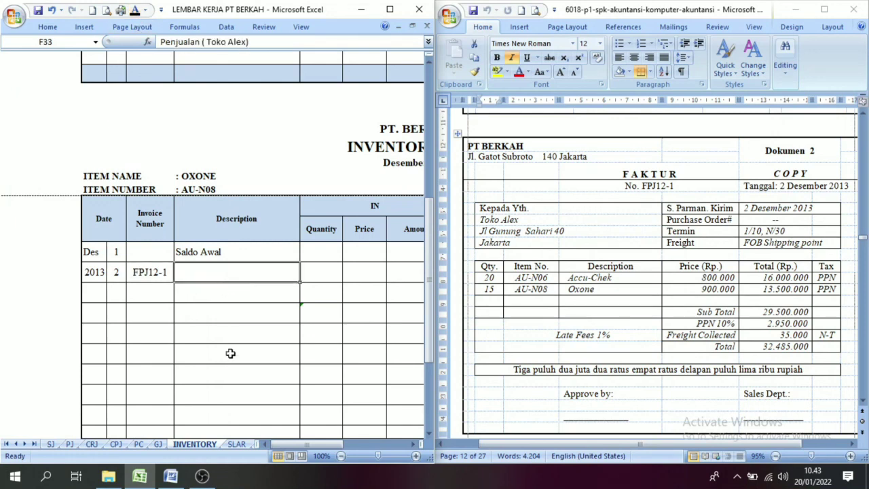
{"action": "left_click", "coordinate": [135, 11]}
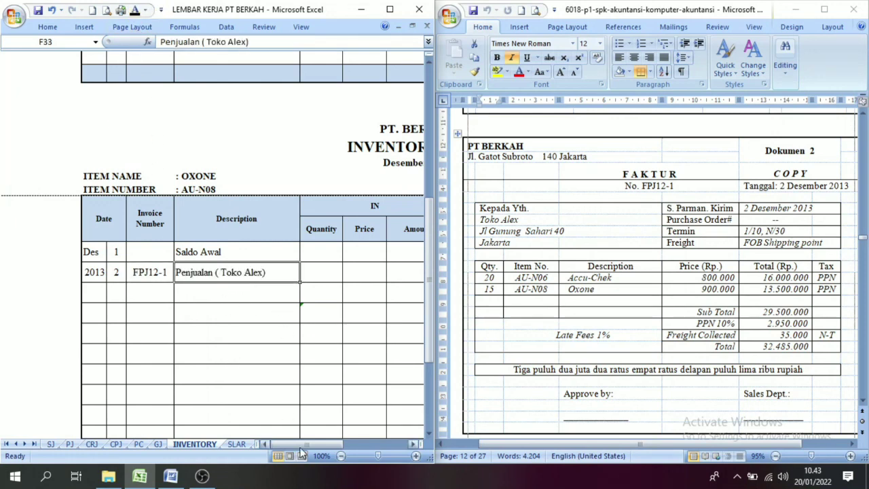
Step: Change the font color of the Oxone sale's OUT quantity 15, price 600.000 and amount =K33*J33 in J33:L33 to black
{"action": "left_click_drag", "start_coordinate": [303, 442], "coordinate": [364, 442]}
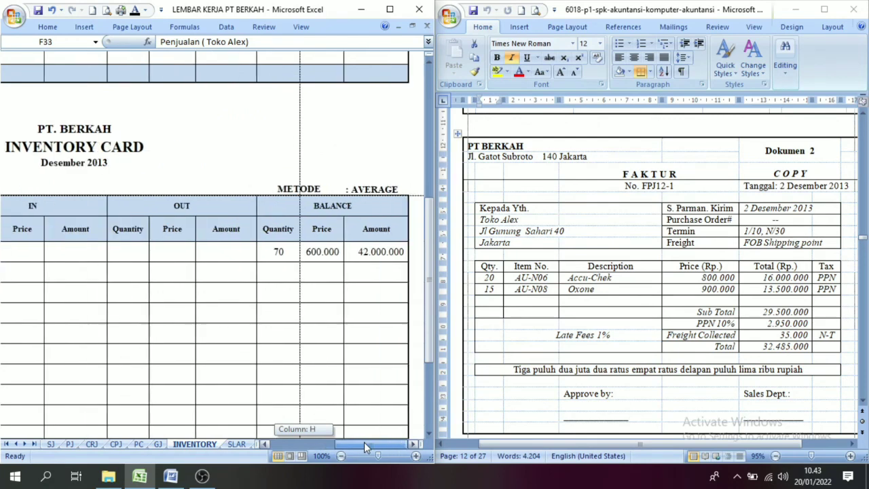
{"action": "left_click", "coordinate": [140, 275]}
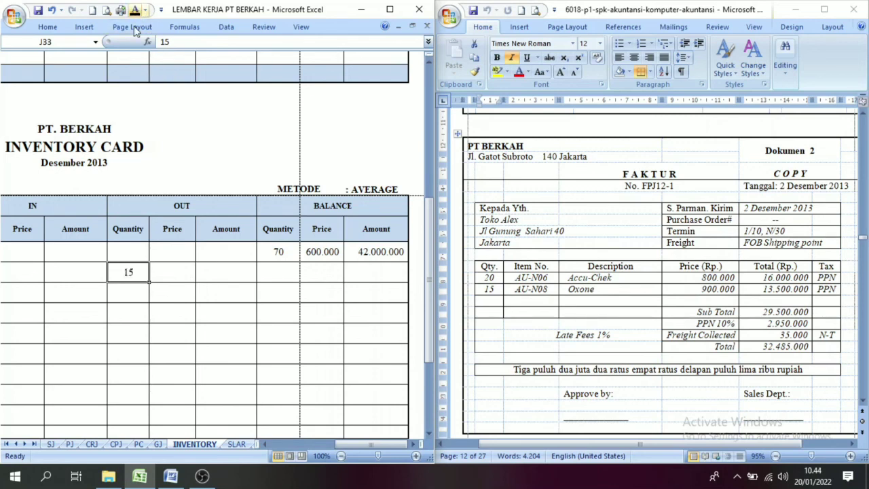
{"action": "left_click", "coordinate": [167, 278]}
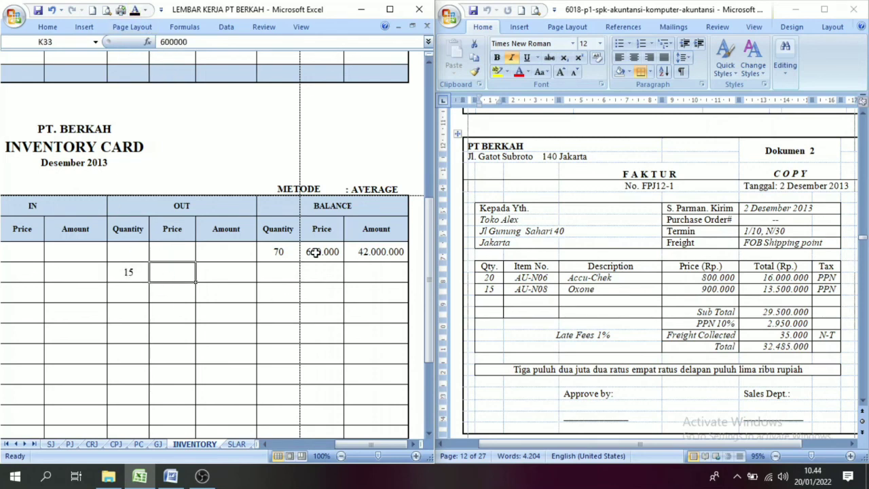
{"action": "left_click", "coordinate": [137, 12]}
{"action": "left_click", "coordinate": [231, 269]}
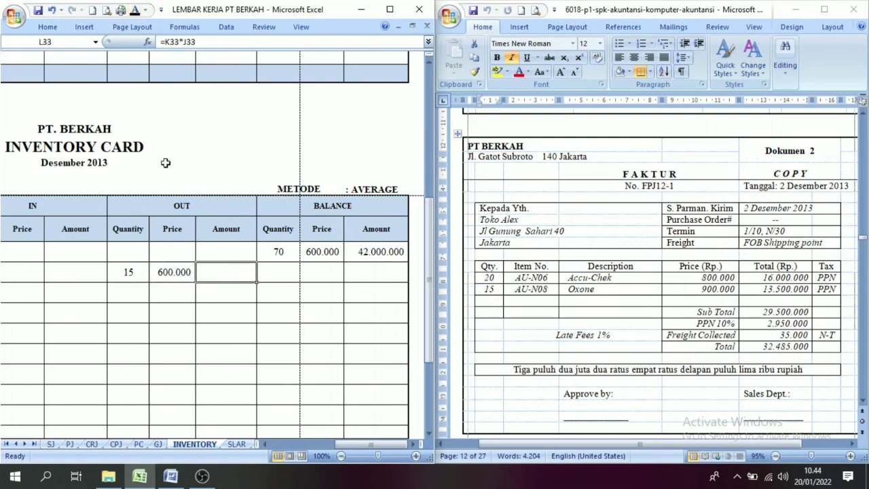
{"action": "left_click", "coordinate": [137, 12]}
Step: Check the Oxone quantities and change the font color of the BALANCE quantity 55, price 600.000 and amount =M33*N33 in M33:O33 to black
{"action": "left_click", "coordinate": [290, 264]}
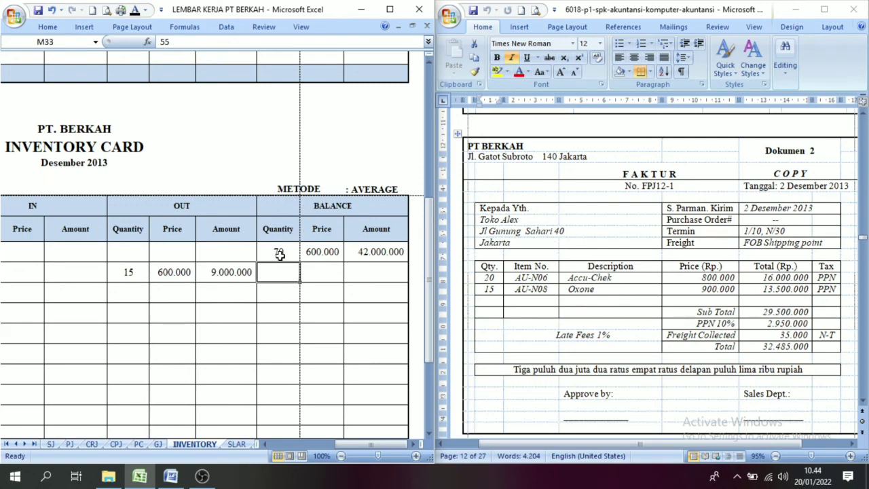
{"action": "left_click", "coordinate": [279, 254]}
{"action": "left_click", "coordinate": [127, 275]}
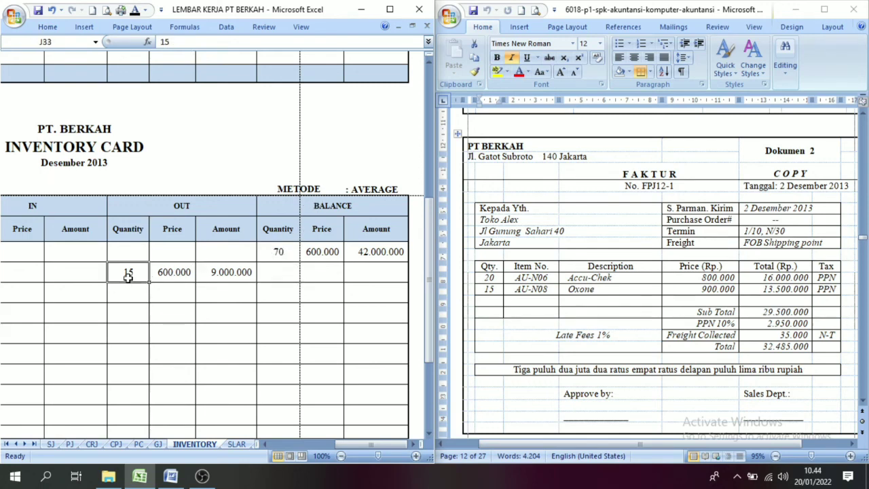
{"action": "left_click", "coordinate": [276, 264]}
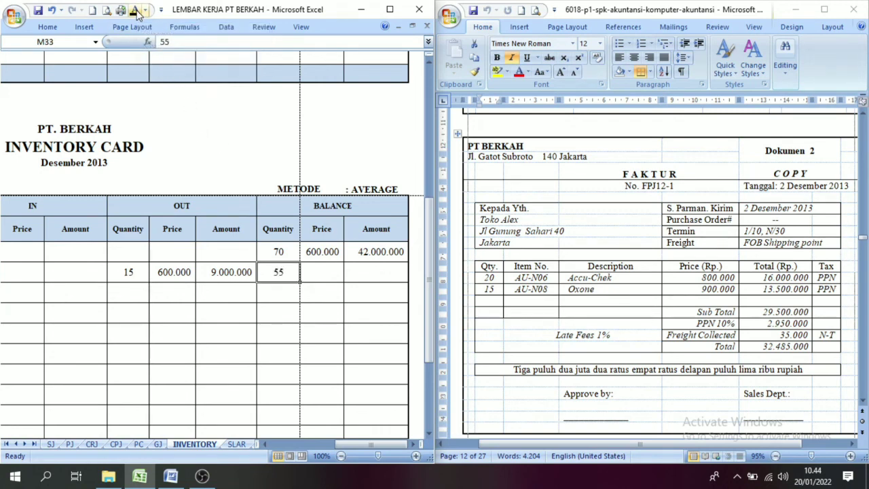
{"action": "left_click", "coordinate": [324, 276]}
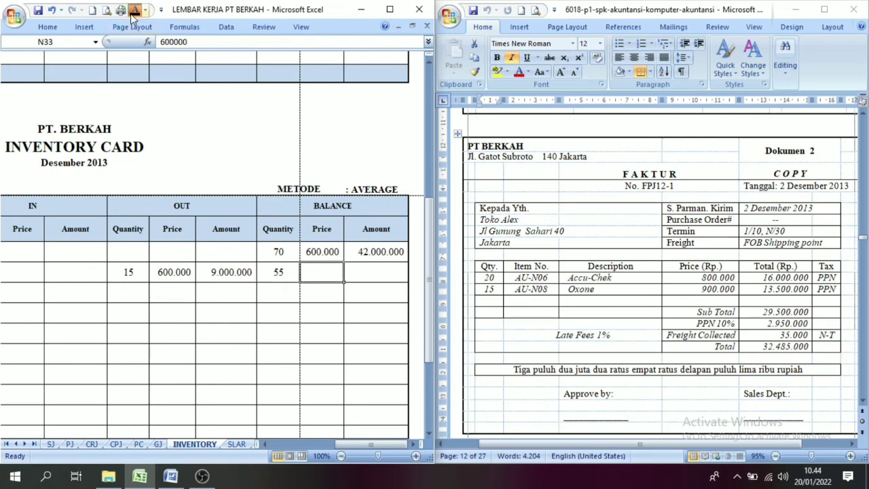
{"action": "left_click", "coordinate": [364, 270]}
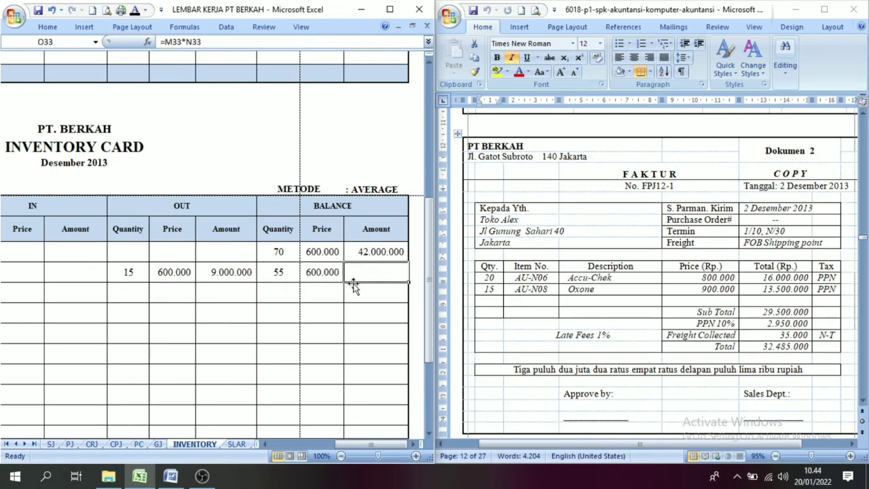
{"action": "left_click", "coordinate": [136, 14]}
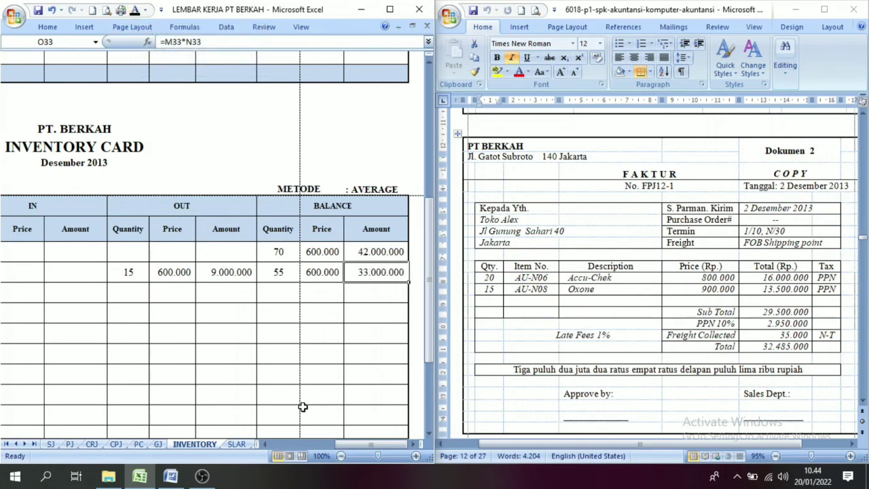
Step: Check the next transaction date beside the Accu-Check card, then find Dokumen 7 in Word and examine its document type and issuing company
{"action": "left_click_drag", "start_coordinate": [363, 445], "coordinate": [306, 445]}
{"action": "left_click_drag", "start_coordinate": [428, 292], "coordinate": [428, 287]}
{"action": "left_click", "coordinate": [15, 211]}
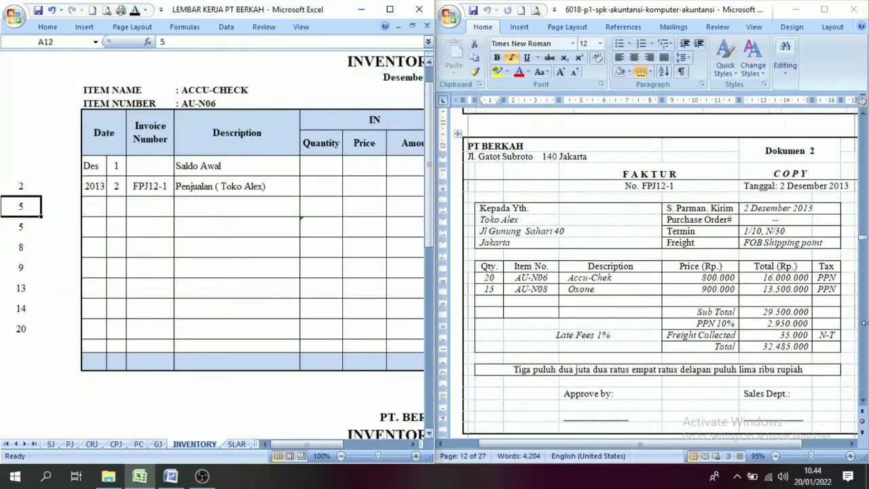
{"action": "left_click", "coordinate": [864, 401]}
{"action": "left_click", "coordinate": [863, 401]}
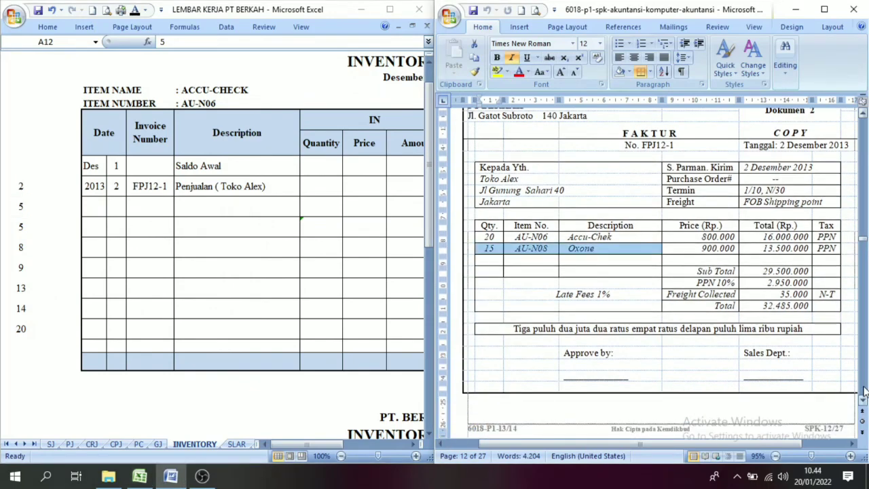
{"action": "left_click", "coordinate": [864, 390]}
{"action": "left_click", "coordinate": [864, 390]}
{"action": "left_click", "coordinate": [864, 390]}
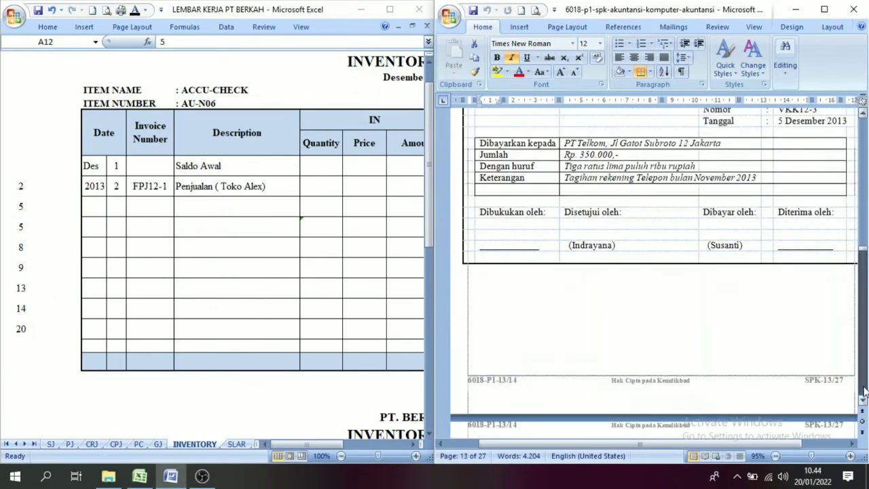
{"action": "left_click", "coordinate": [864, 390]}
{"action": "left_click", "coordinate": [864, 402]}
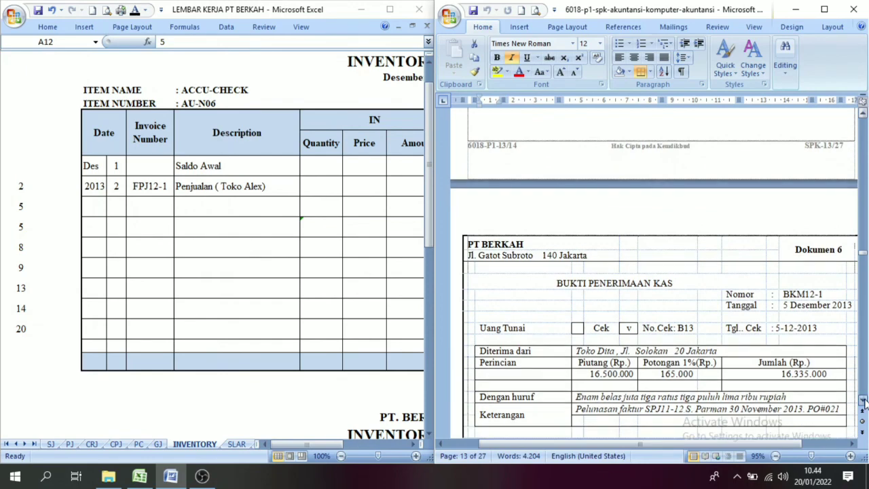
{"action": "left_click", "coordinate": [864, 401]}
{"action": "left_click", "coordinate": [864, 401]}
{"action": "left_click", "coordinate": [864, 402]}
{"action": "left_click", "coordinate": [863, 402]}
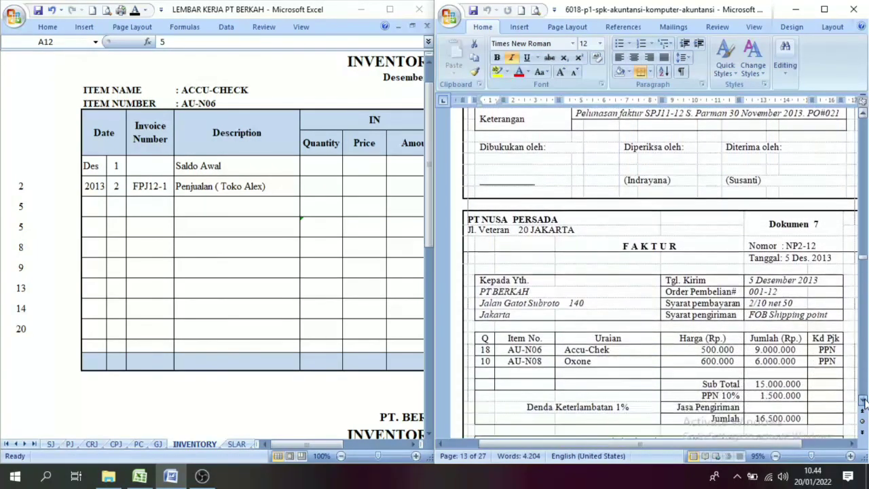
{"action": "left_click", "coordinate": [864, 402]}
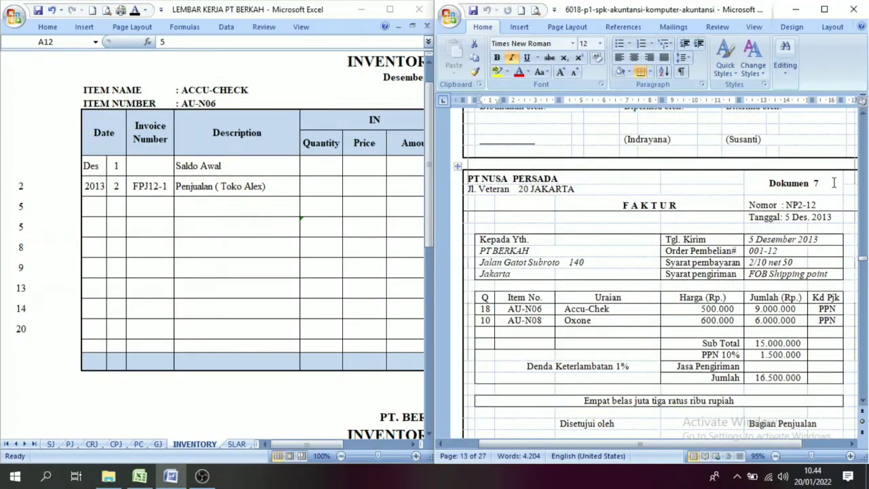
{"action": "double_click", "coordinate": [810, 185]}
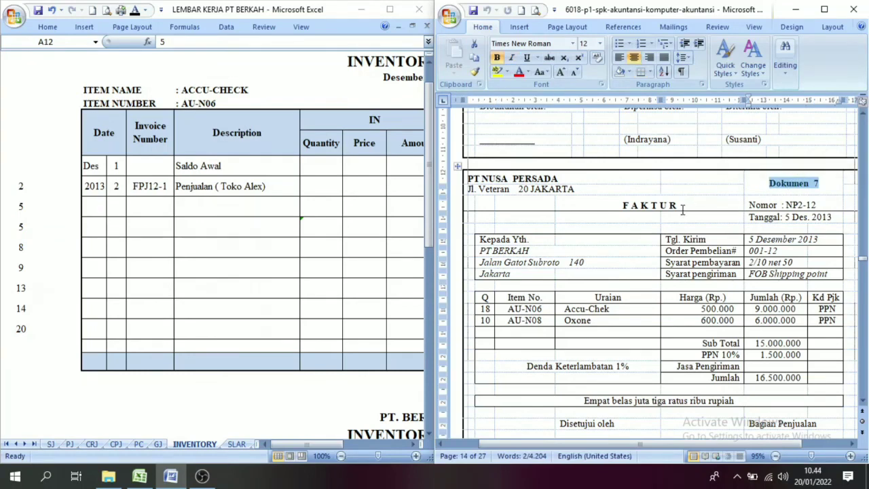
{"action": "left_click_drag", "start_coordinate": [687, 204], "coordinate": [582, 212]}
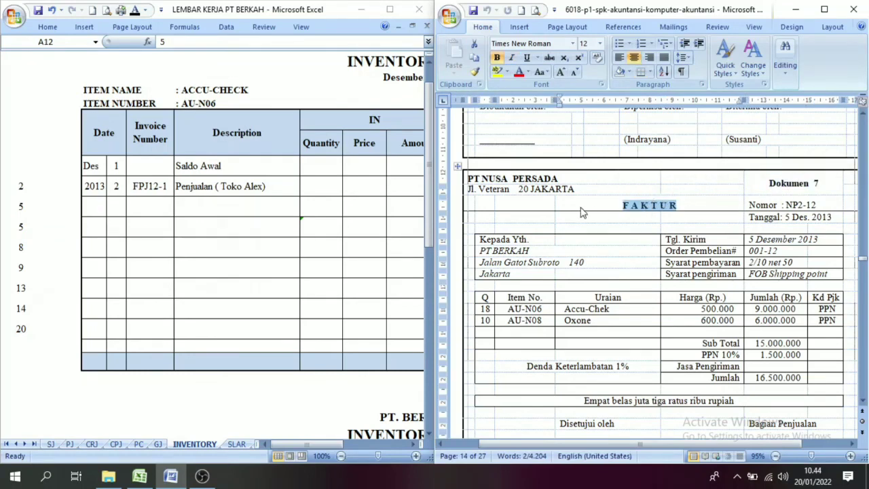
{"action": "left_click", "coordinate": [545, 178]}
Step: On the Accu-Check card in Excel, change the font color of date 5, invoice number NP2-12 and description "Pembelian (PT. Nusa Persada)" in D12:F12 to black
{"action": "left_click", "coordinate": [17, 204]}
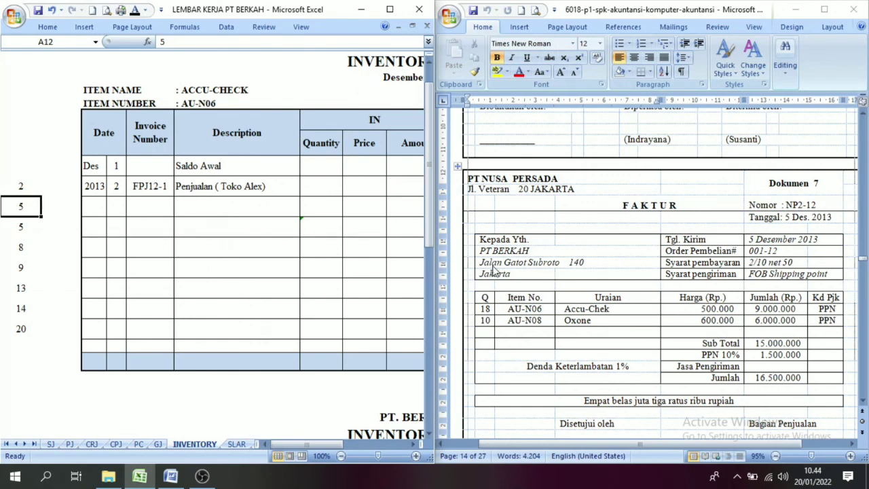
{"action": "left_click", "coordinate": [116, 206]}
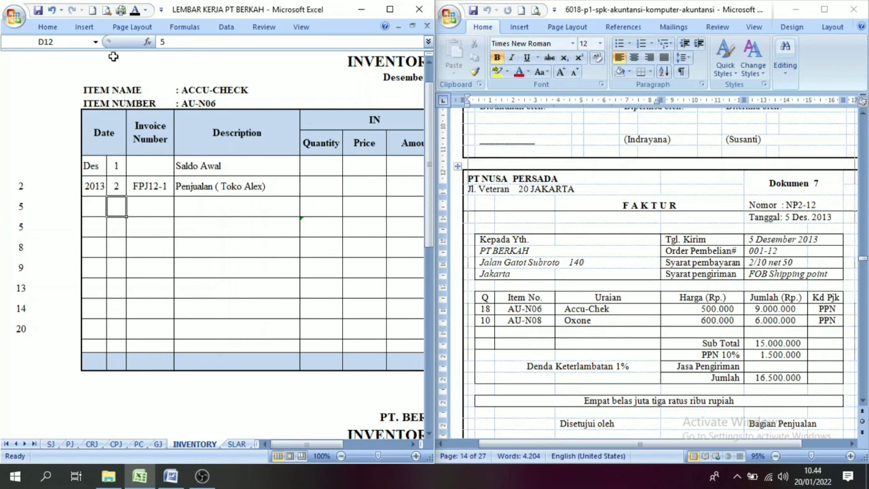
{"action": "left_click", "coordinate": [134, 9]}
{"action": "left_click", "coordinate": [151, 204]}
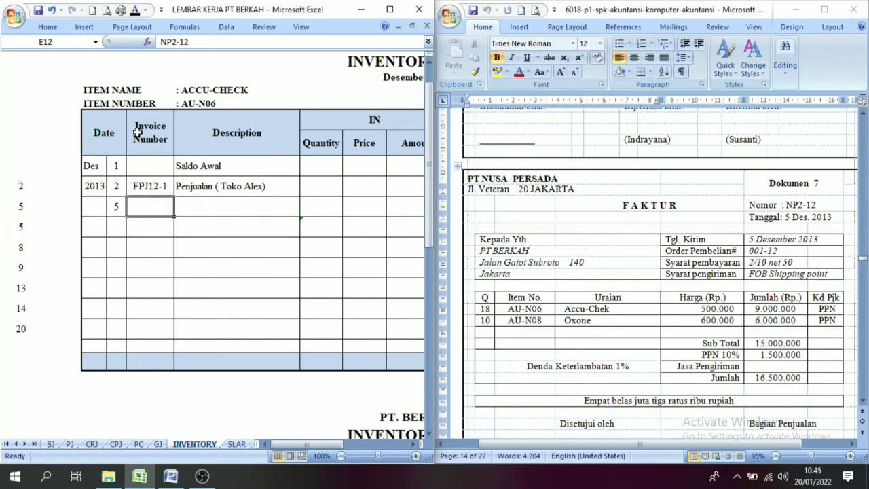
{"action": "left_click", "coordinate": [135, 9]}
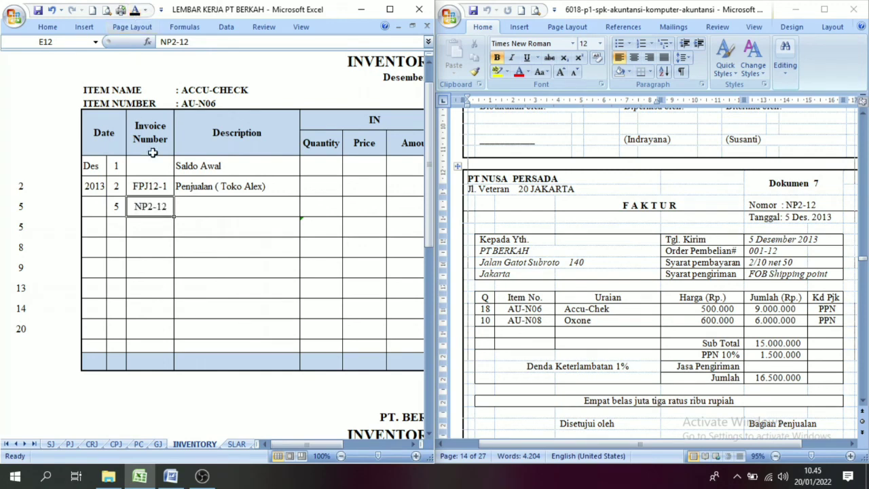
{"action": "left_click", "coordinate": [220, 214]}
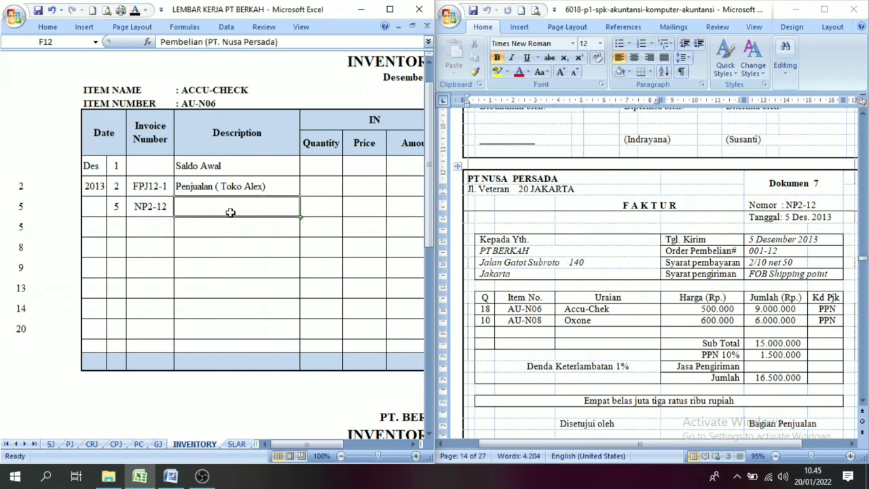
{"action": "left_click", "coordinate": [135, 9]}
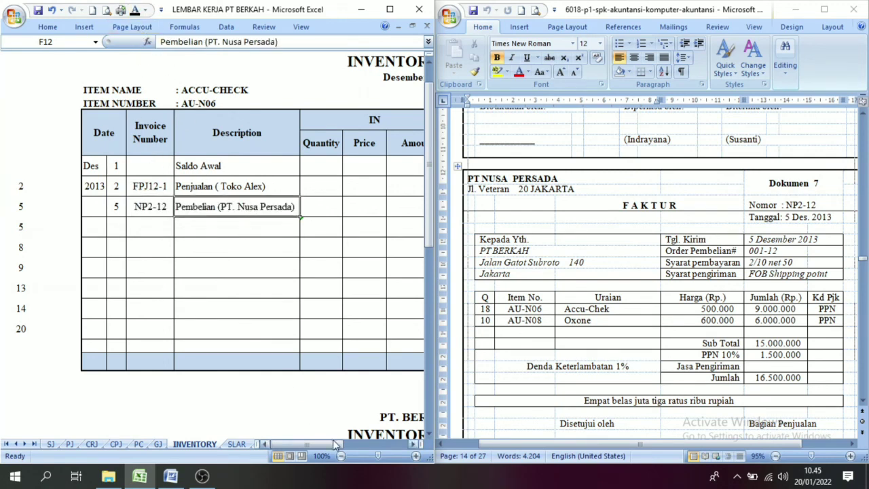
Step: Change the font color of the Accu-Check purchase's IN quantity 18, price 500.000 and amount =G12*H12 in G12:I12 to black
{"action": "left_click", "coordinate": [414, 444]}
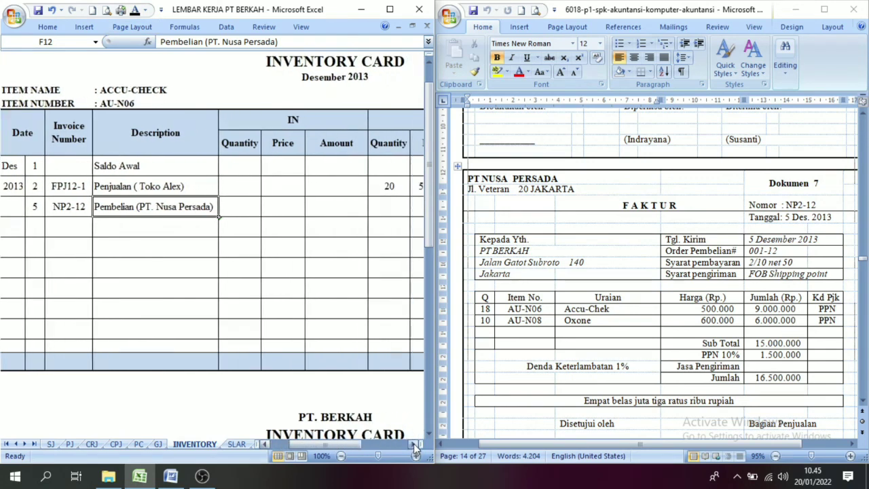
{"action": "left_click", "coordinate": [414, 443]}
{"action": "left_click", "coordinate": [414, 444]}
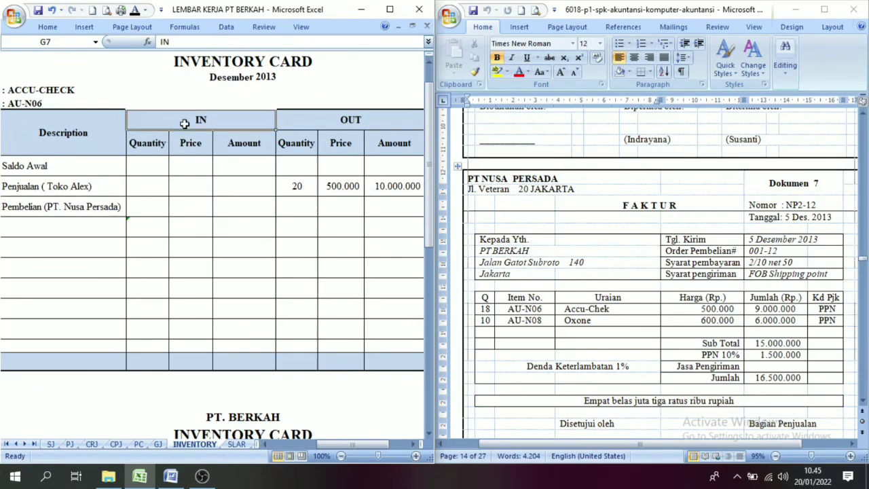
{"action": "left_click", "coordinate": [150, 209]}
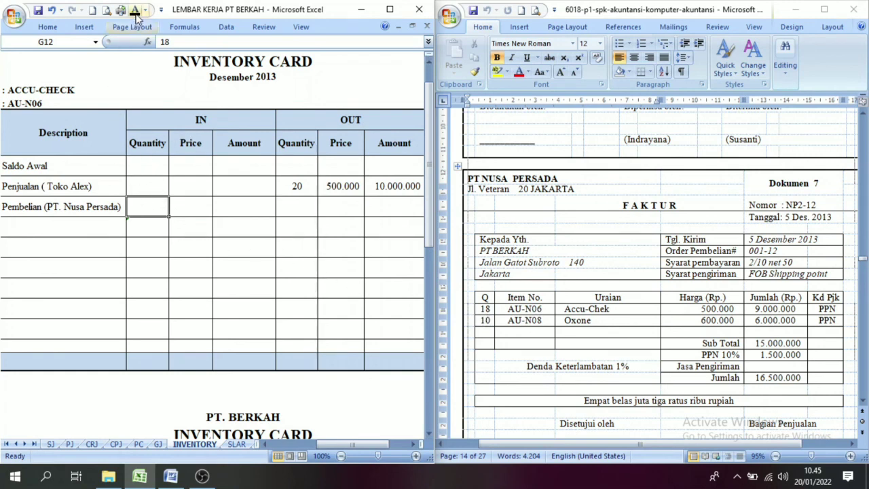
{"action": "left_click", "coordinate": [186, 207]}
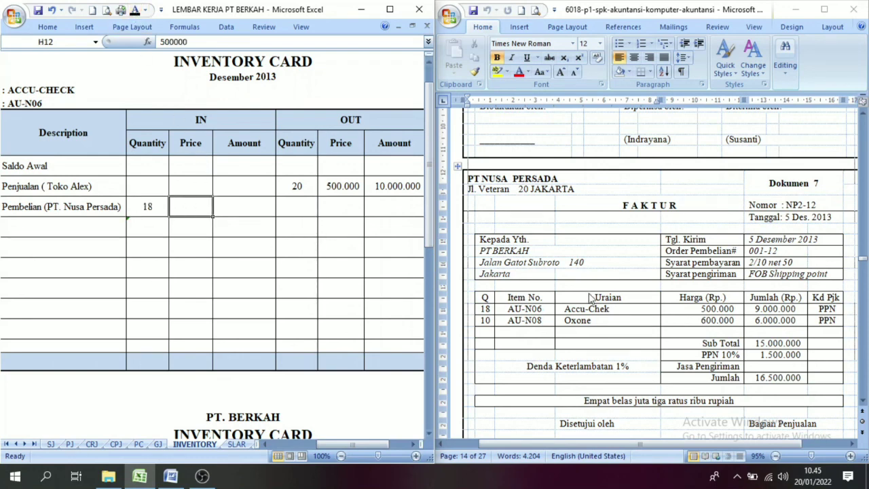
{"action": "left_click", "coordinate": [135, 11]}
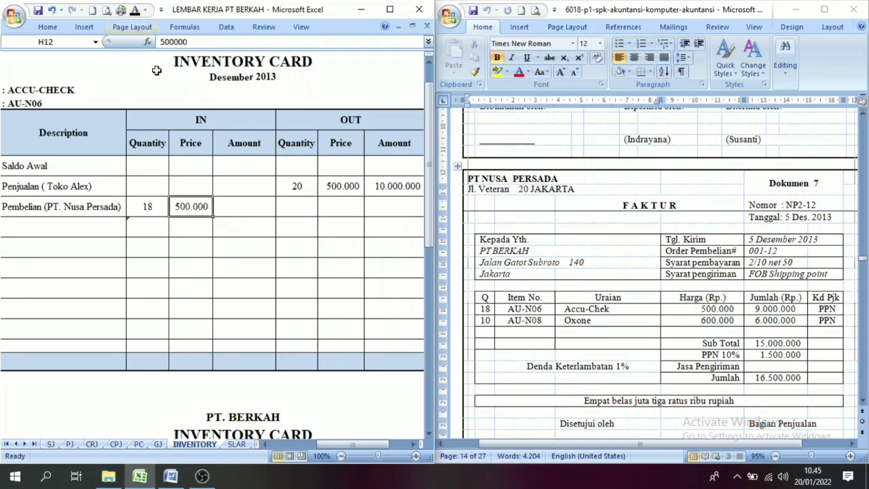
{"action": "left_click", "coordinate": [249, 145]}
{"action": "left_click", "coordinate": [243, 210]}
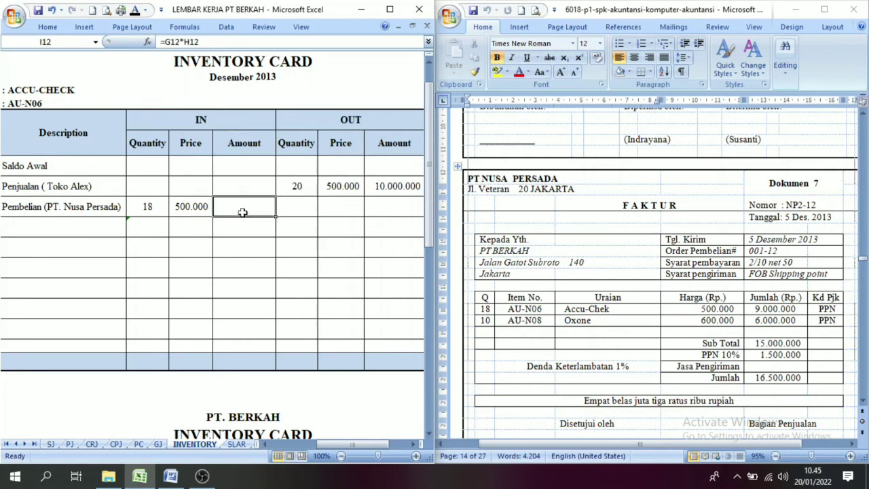
{"action": "left_click", "coordinate": [134, 11]}
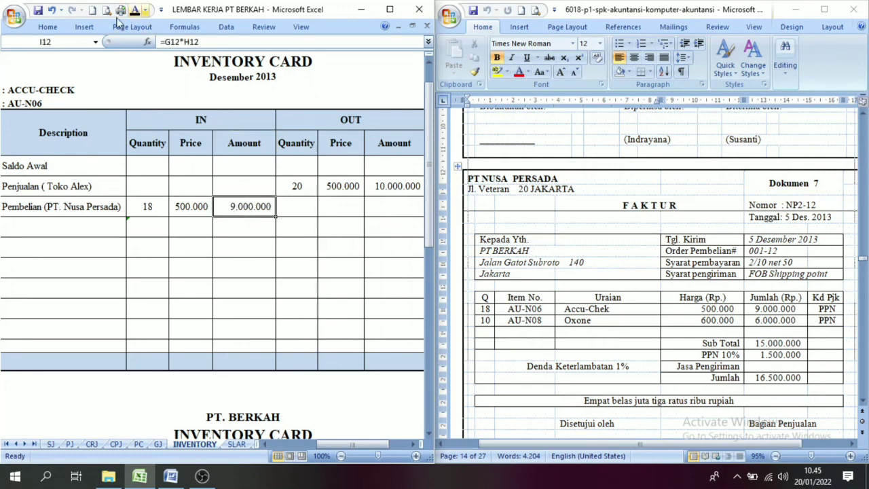
Step: Check the Accu-Check quantities and change the font color of the BALANCE quantity 78, price 500.000 and amount =M12*N12 in M12:O12 to black
{"action": "left_click", "coordinate": [414, 445]}
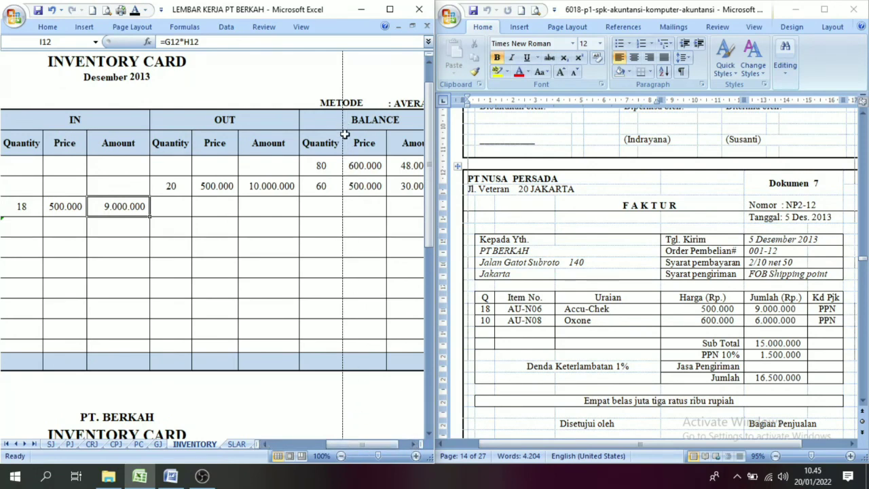
{"action": "left_click", "coordinate": [325, 206]}
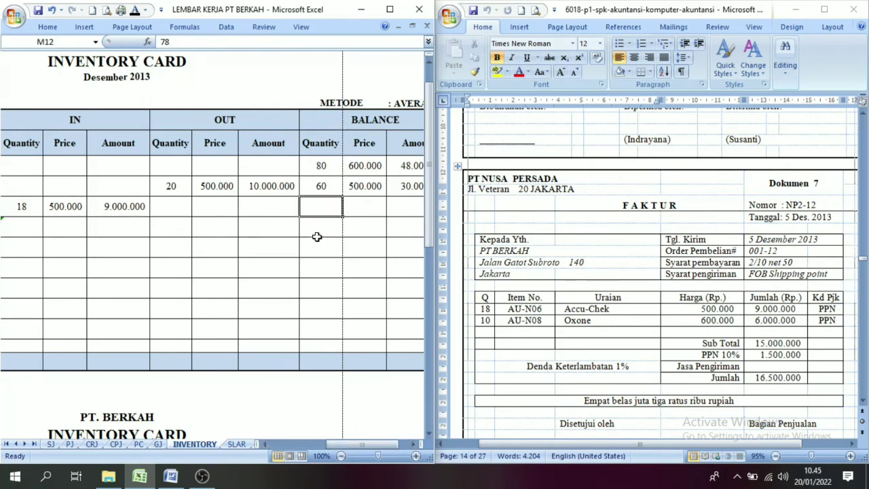
{"action": "left_click", "coordinate": [320, 184]}
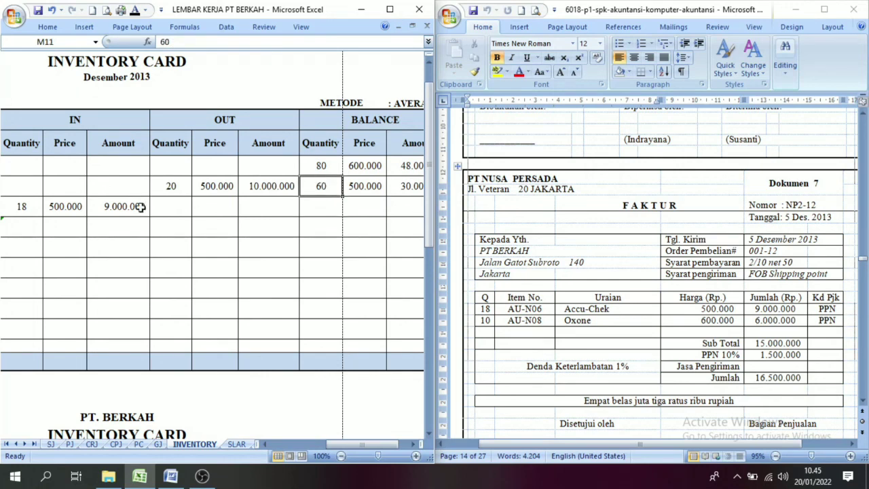
{"action": "left_click", "coordinate": [27, 207]}
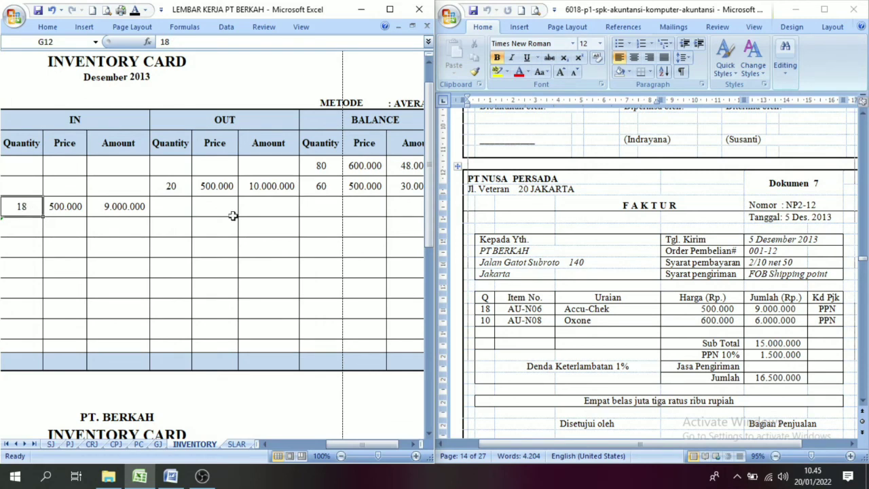
{"action": "left_click", "coordinate": [324, 206]}
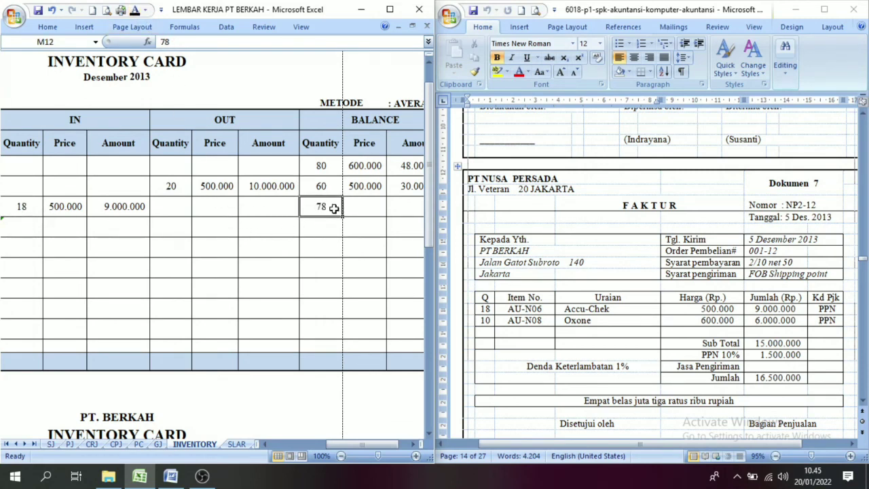
{"action": "left_click", "coordinate": [366, 206]}
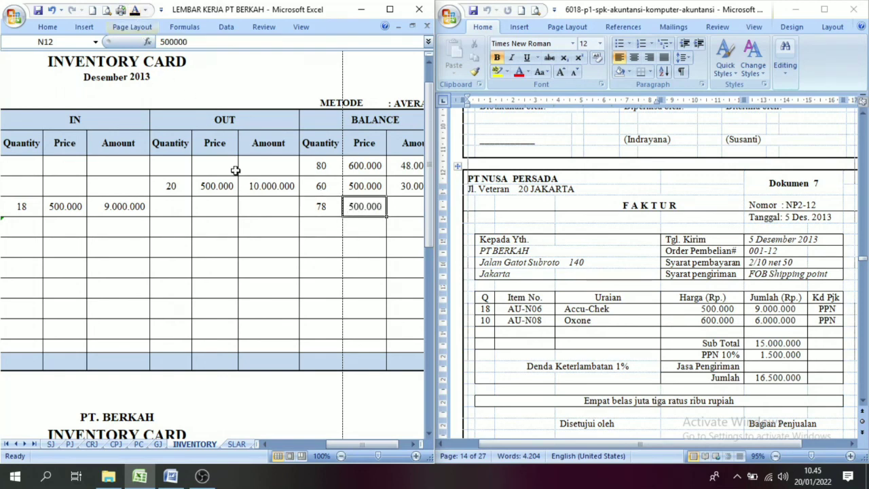
{"action": "left_click", "coordinate": [406, 208]}
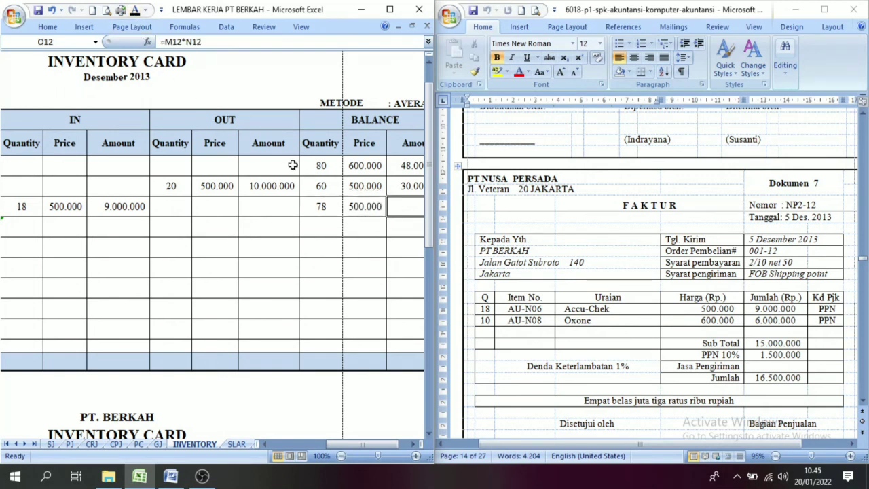
{"action": "left_click", "coordinate": [138, 11]}
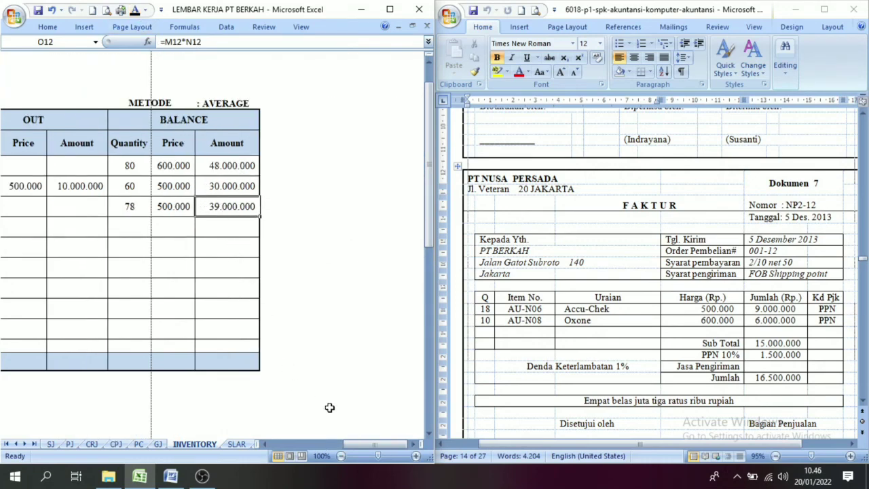
Step: On the Oxone card, change the font color of date 5, invoice number NP2-12 and description "Pembelian (PT. Nusa Persada)" in D34:F34 to black
{"action": "left_click_drag", "start_coordinate": [364, 442], "coordinate": [279, 445]}
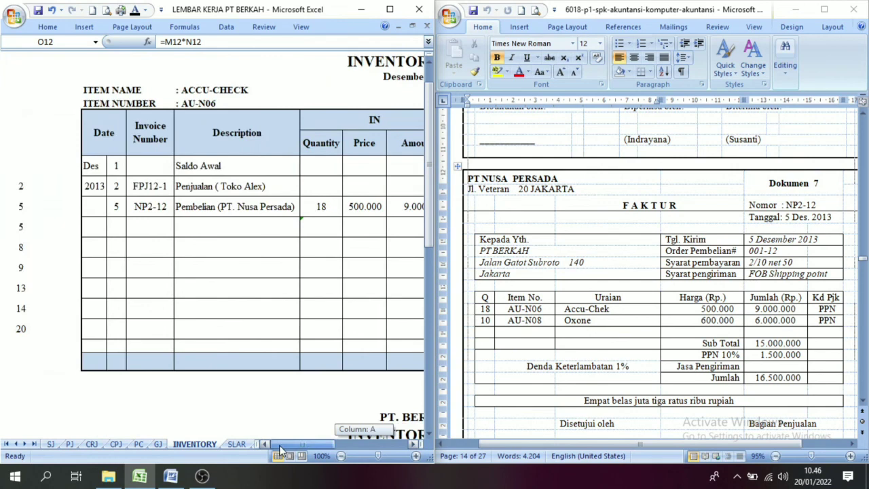
{"action": "left_click", "coordinate": [488, 327]}
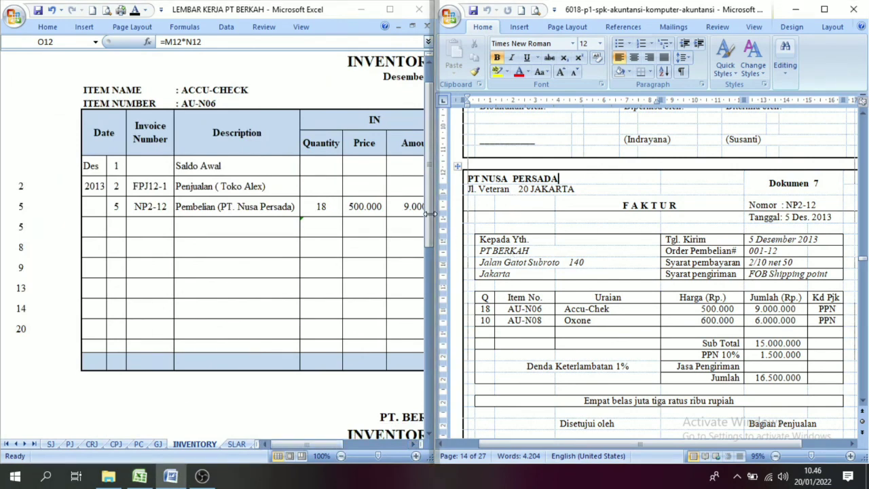
{"action": "left_click_drag", "start_coordinate": [434, 215], "coordinate": [428, 367]}
{"action": "left_click", "coordinate": [433, 275]}
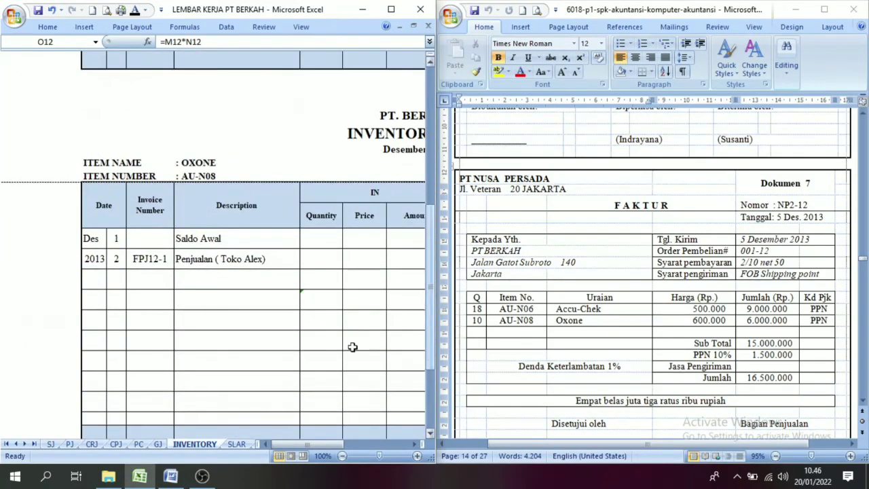
{"action": "left_click", "coordinate": [116, 284]}
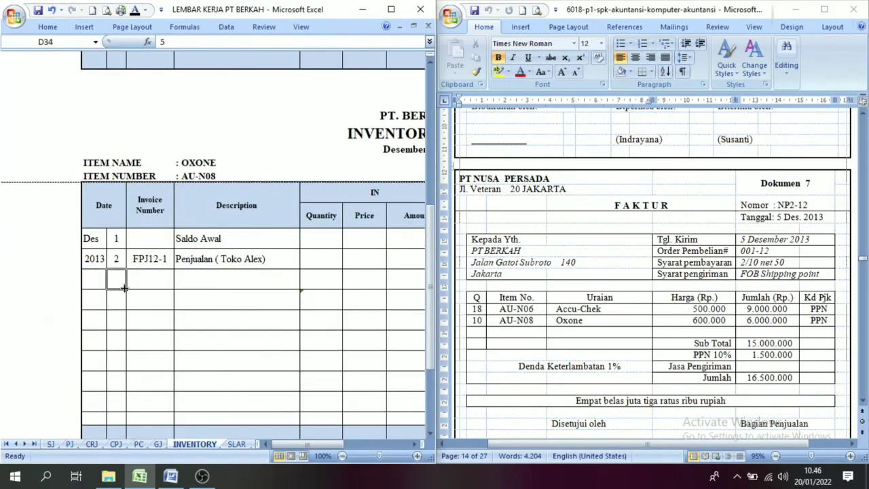
{"action": "left_click", "coordinate": [136, 9]}
{"action": "left_click", "coordinate": [145, 275]}
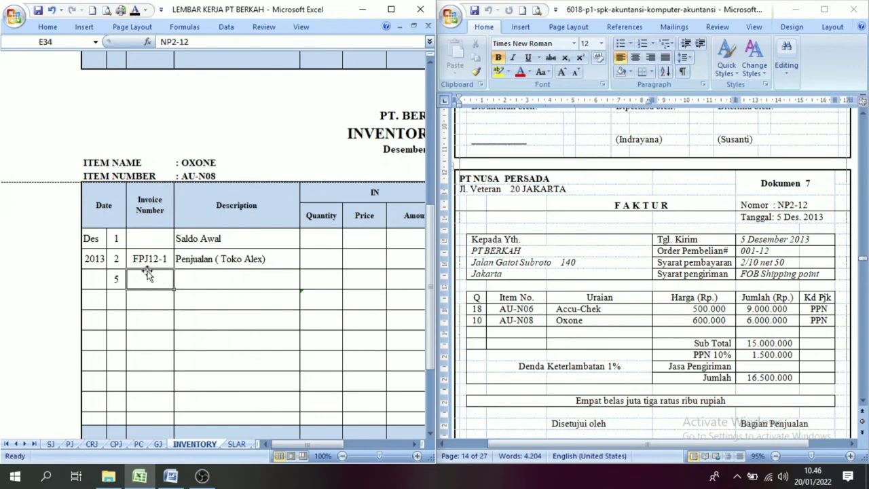
{"action": "left_click", "coordinate": [136, 9]}
{"action": "left_click", "coordinate": [213, 287]}
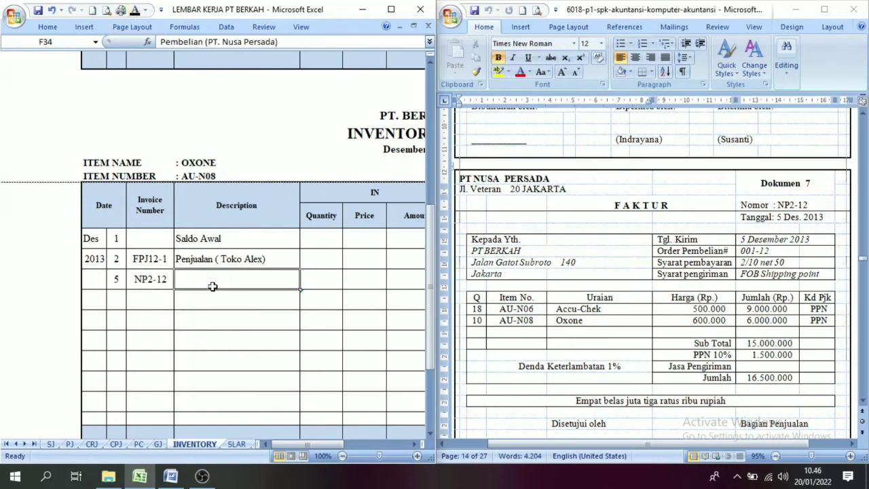
{"action": "left_click", "coordinate": [136, 9]}
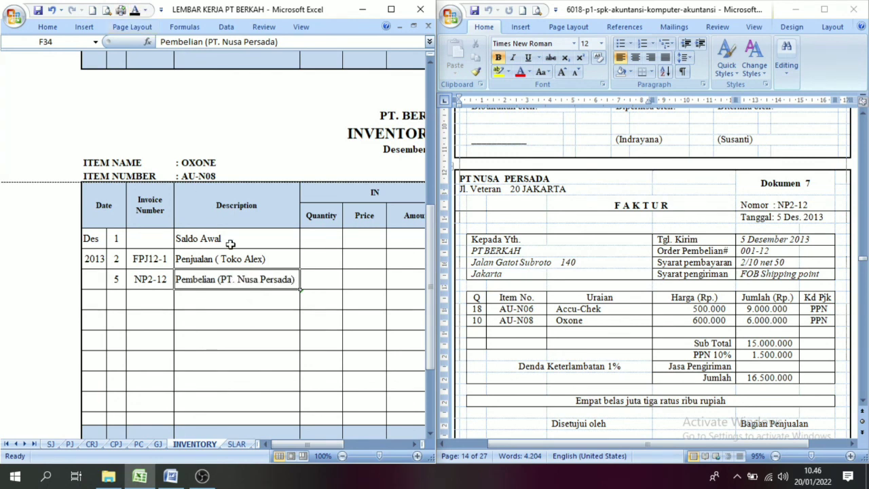
Step: Change the font color of the Oxone purchase's IN quantity 10, price 600.000 and amount =H34*G34 in G34:I34 to black
{"action": "left_click_drag", "start_coordinate": [309, 443], "coordinate": [330, 457]}
{"action": "left_click", "coordinate": [245, 288]}
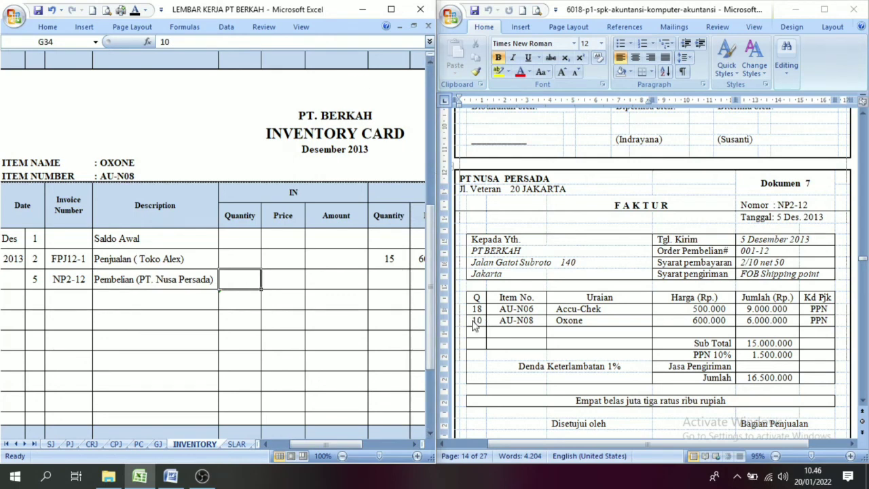
{"action": "left_click", "coordinate": [295, 279]}
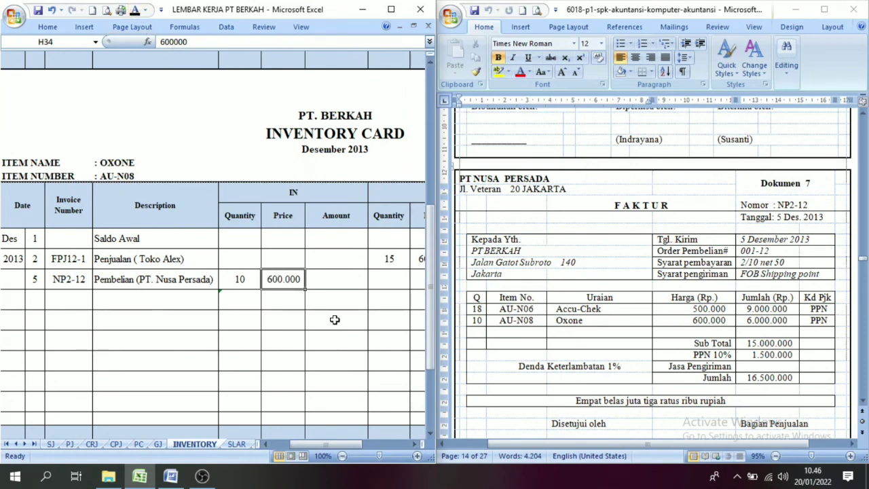
{"action": "left_click", "coordinate": [332, 281]}
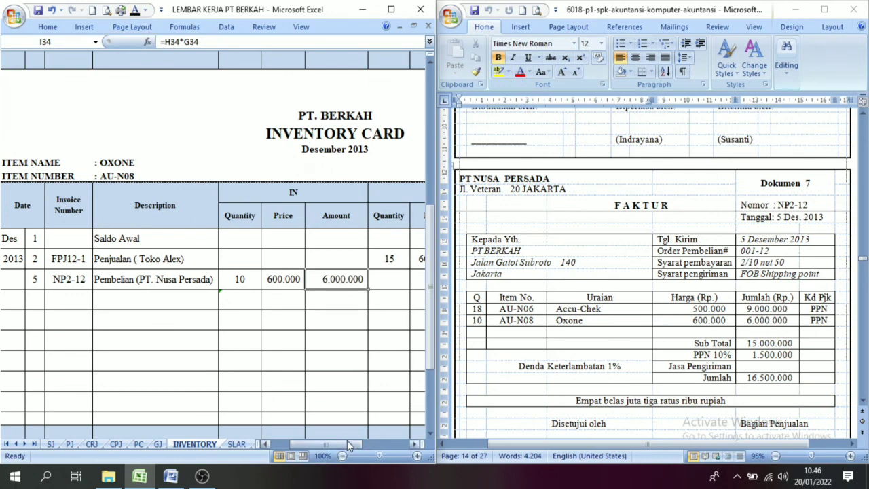
Step: Check the Oxone quantities and change the font color of the BALANCE quantity 65, price 600.000 and amount =M34*N34 in M34:O34 to black
{"action": "left_click_drag", "start_coordinate": [347, 443], "coordinate": [389, 453]}
{"action": "left_click", "coordinate": [266, 445]}
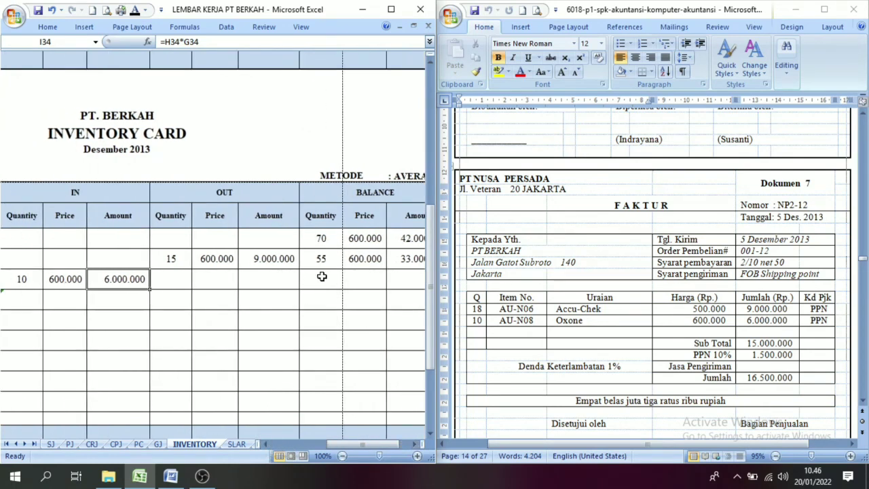
{"action": "left_click", "coordinate": [322, 276]}
{"action": "left_click", "coordinate": [319, 258]}
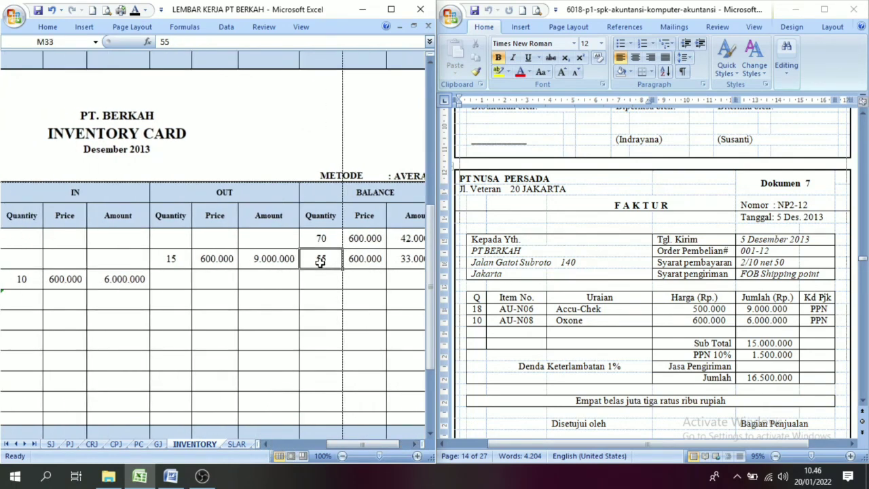
{"action": "left_click", "coordinate": [322, 273]}
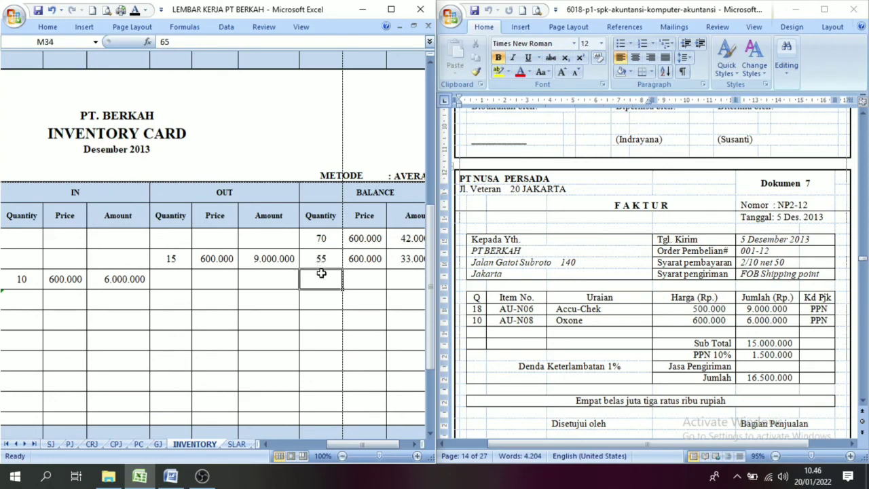
{"action": "left_click", "coordinate": [20, 279]}
{"action": "left_click", "coordinate": [317, 275]}
{"action": "left_click", "coordinate": [134, 10]}
{"action": "left_click", "coordinate": [355, 275]}
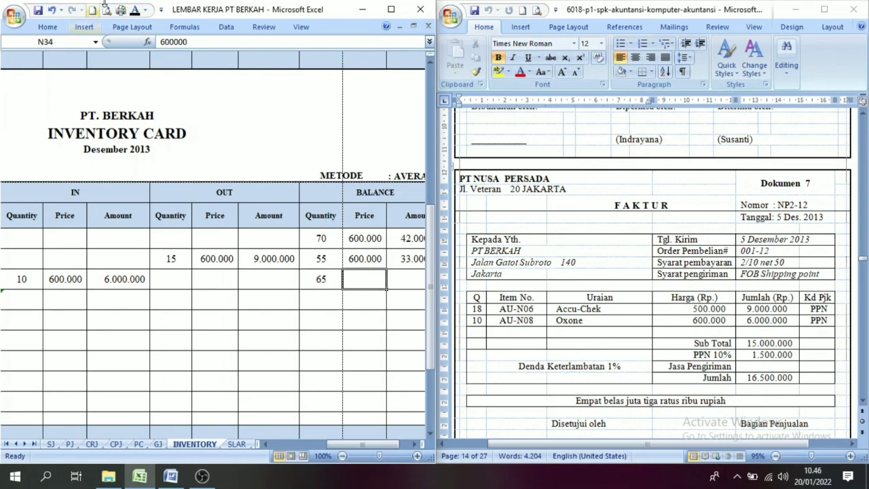
{"action": "left_click", "coordinate": [136, 12]}
{"action": "left_click", "coordinate": [392, 279]}
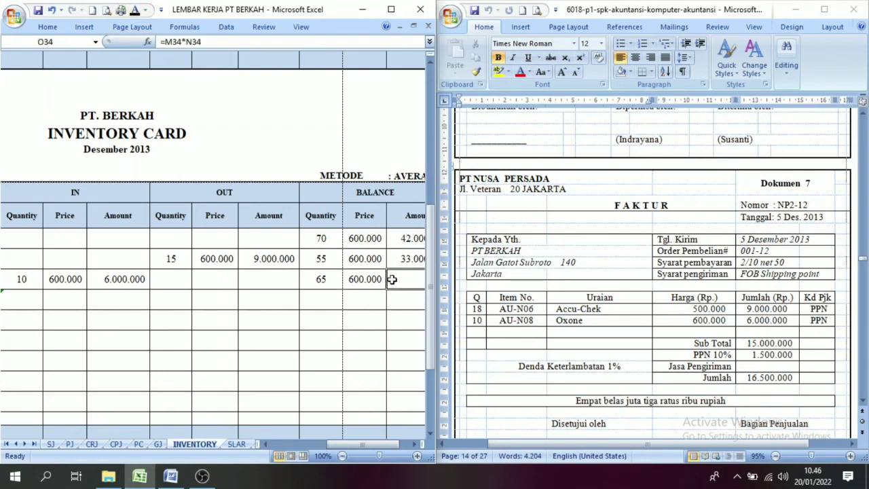
{"action": "left_click", "coordinate": [136, 12]}
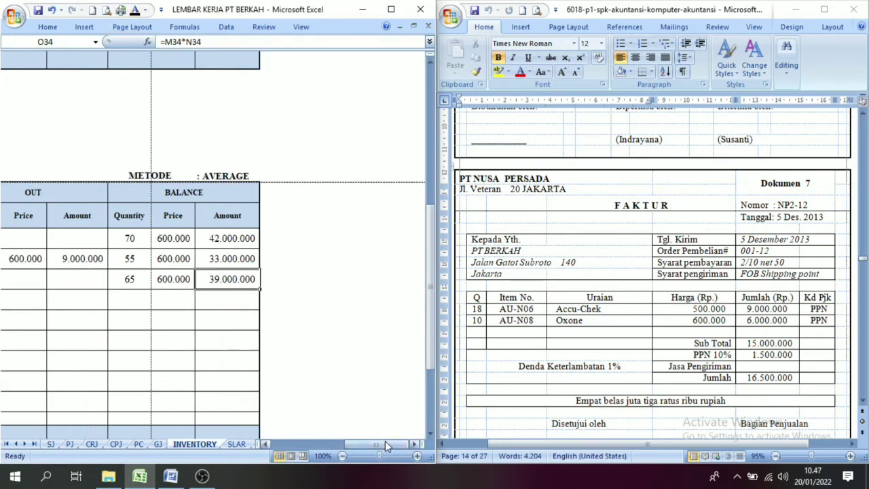
Step: Check the next transaction date beside the Accu-Check card, then examine the return details in Dokumen 8 and Dokumen 9 in Word
{"action": "left_click_drag", "start_coordinate": [385, 442], "coordinate": [299, 444]}
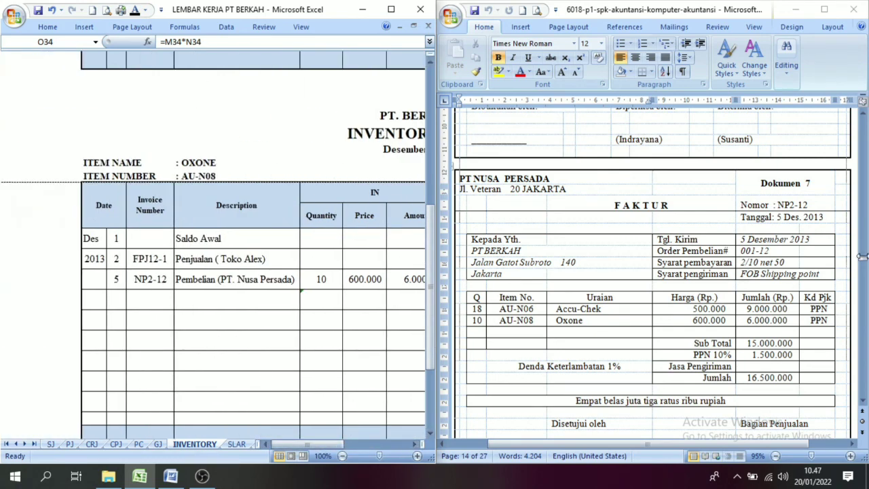
{"action": "scroll", "coordinate": [391, 333], "scroll_direction": "up", "scroll_amount": 5}
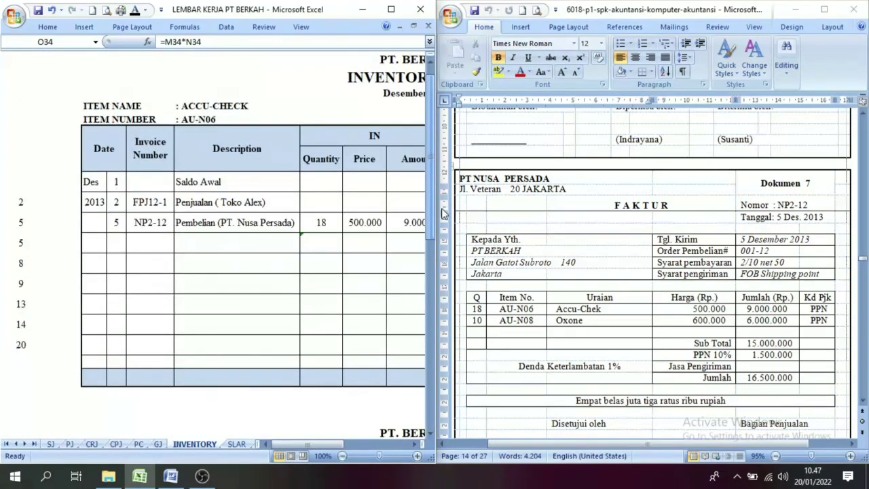
{"action": "left_click", "coordinate": [22, 243]}
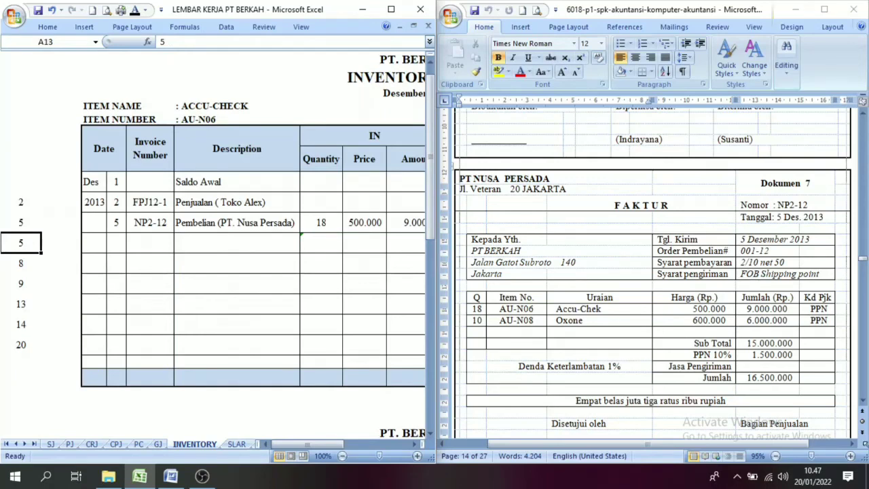
{"action": "left_click", "coordinate": [861, 402]}
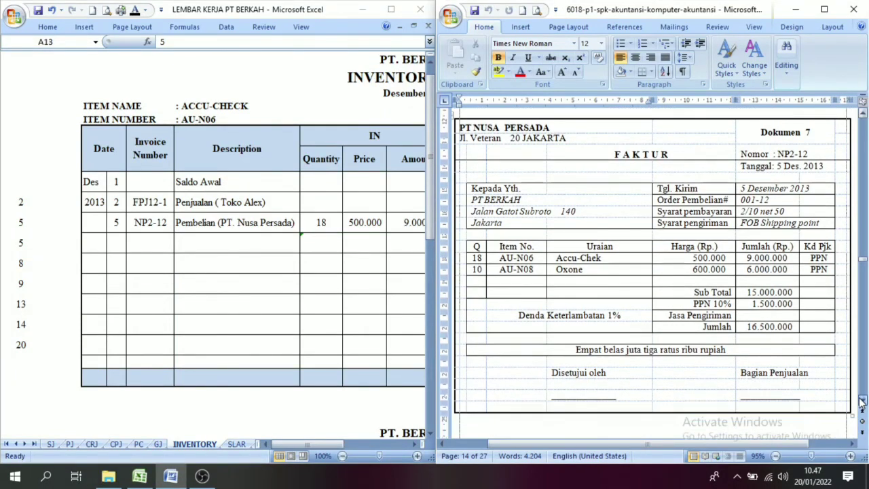
{"action": "left_click", "coordinate": [862, 402]}
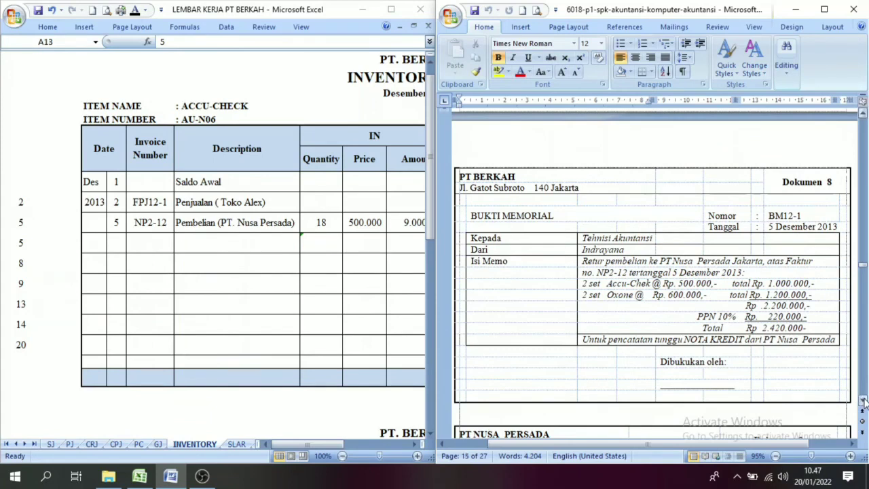
{"action": "left_click", "coordinate": [862, 403]}
{"action": "left_click", "coordinate": [863, 402]}
{"action": "left_click", "coordinate": [863, 402]}
{"action": "left_click", "coordinate": [863, 402]}
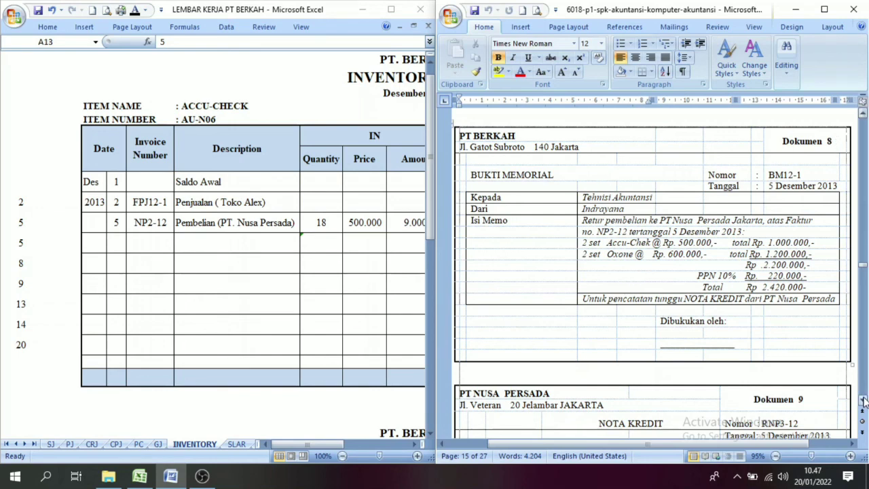
{"action": "left_click_drag", "start_coordinate": [864, 401], "coordinate": [864, 401]}
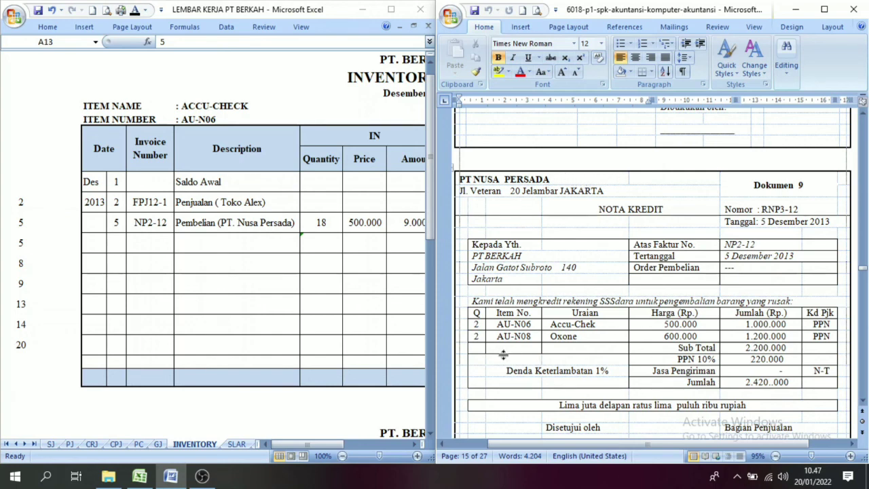
Step: On the Accu-Check card in Excel, change the font color of date 5, number RNP3-12 and description "Retur (PT. Nusa Persada))" in D13:F13 to black
{"action": "left_click", "coordinate": [115, 250]}
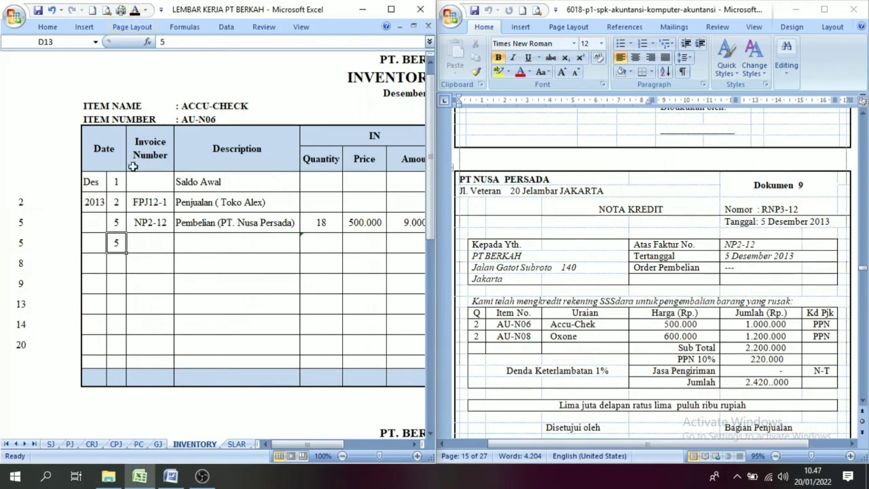
{"action": "left_click", "coordinate": [145, 249]}
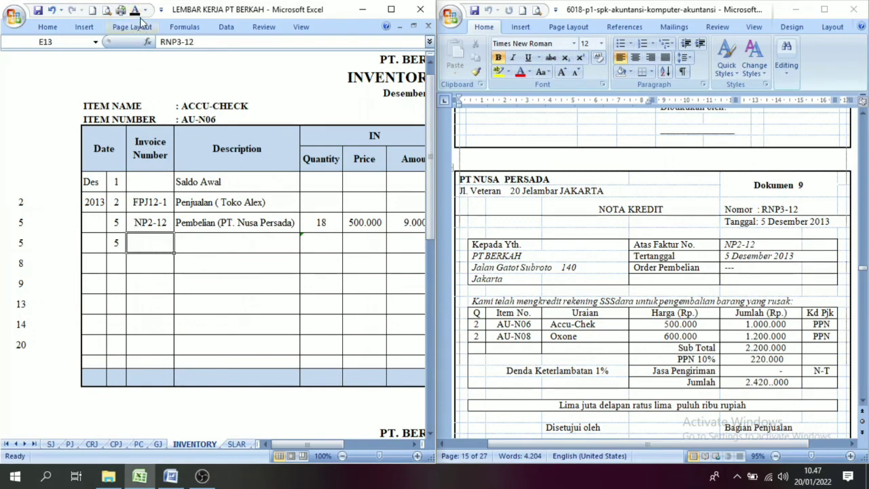
{"action": "left_click", "coordinate": [233, 246]}
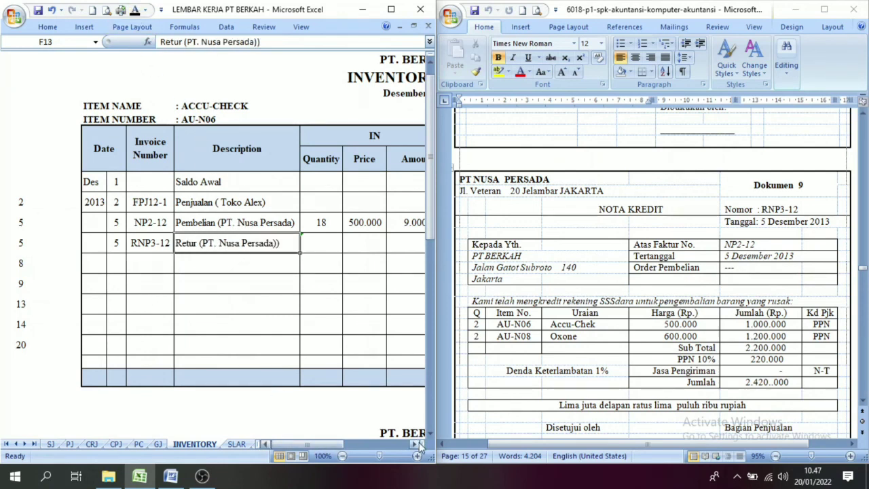
Step: Change the font color of the Accu-Check return's IN quantity -2, price 500.000 and amount =H13*G13 in G13:I13 to black
{"action": "left_click", "coordinate": [416, 444]}
{"action": "left_click", "coordinate": [416, 445]}
{"action": "left_click", "coordinate": [416, 445]}
{"action": "left_click", "coordinate": [416, 444]}
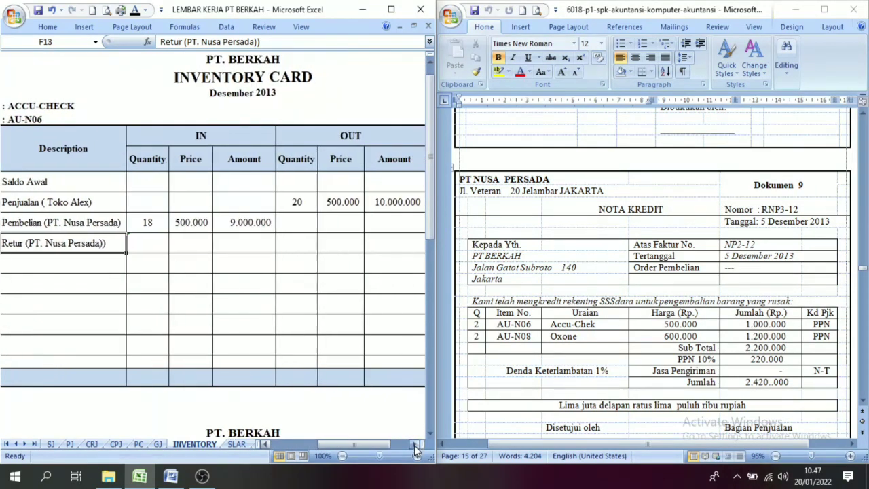
{"action": "left_click", "coordinate": [414, 446]}
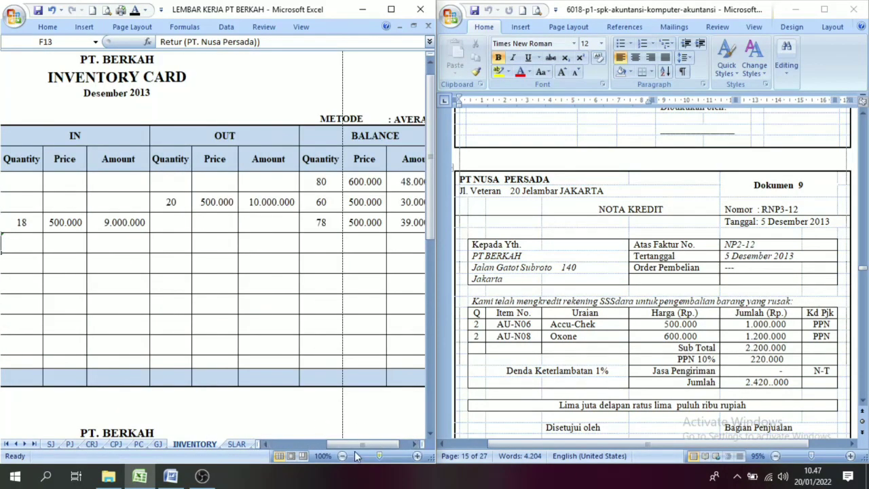
{"action": "left_click_drag", "start_coordinate": [362, 443], "coordinate": [353, 441]}
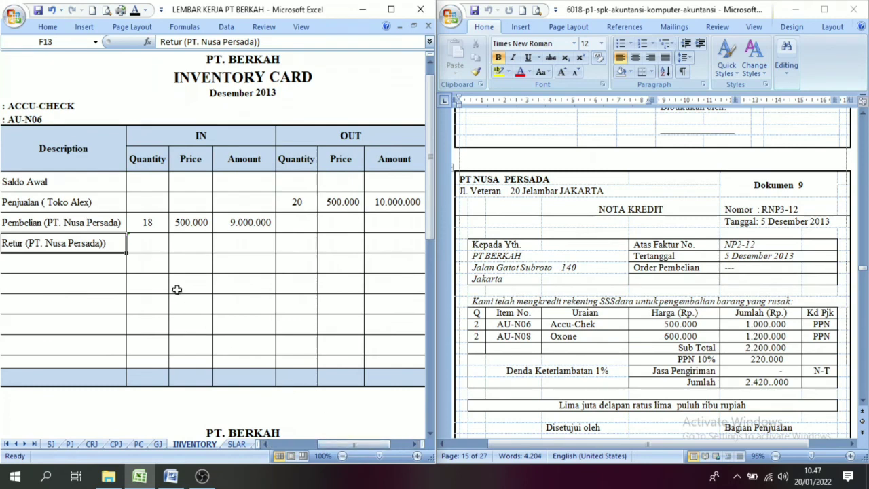
{"action": "left_click", "coordinate": [150, 243]}
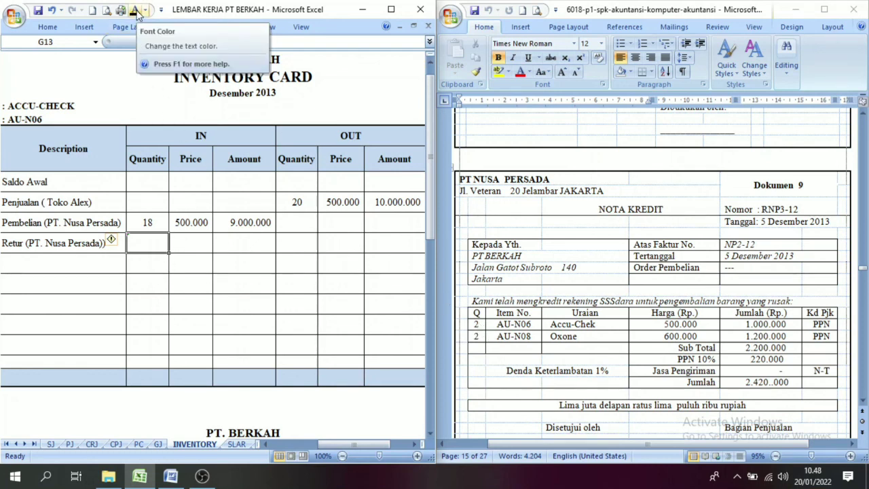
{"action": "type", "text": "'-2"}
{"action": "key", "text": "Return"}
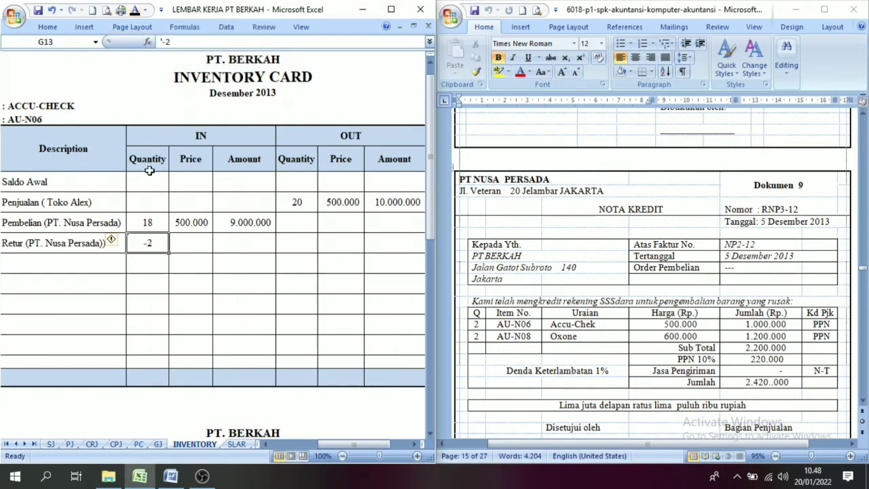
{"action": "left_click", "coordinate": [150, 239]}
{"action": "left_click", "coordinate": [191, 247]}
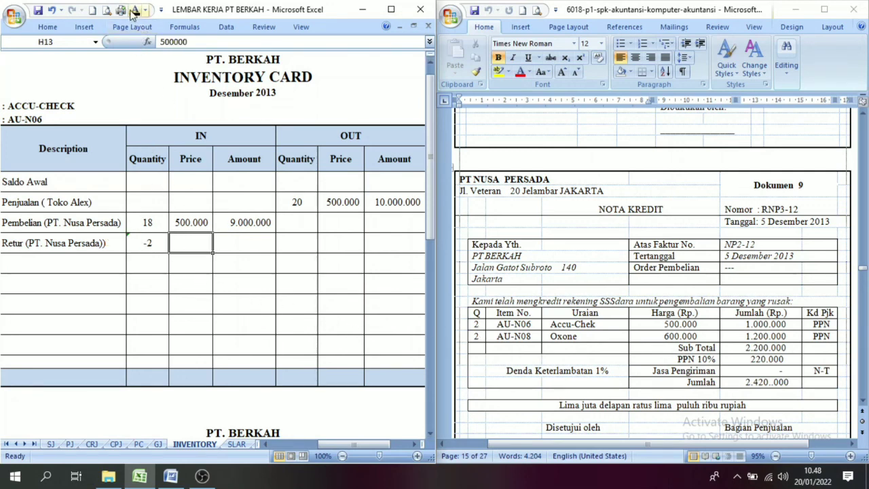
{"action": "left_click", "coordinate": [248, 248]}
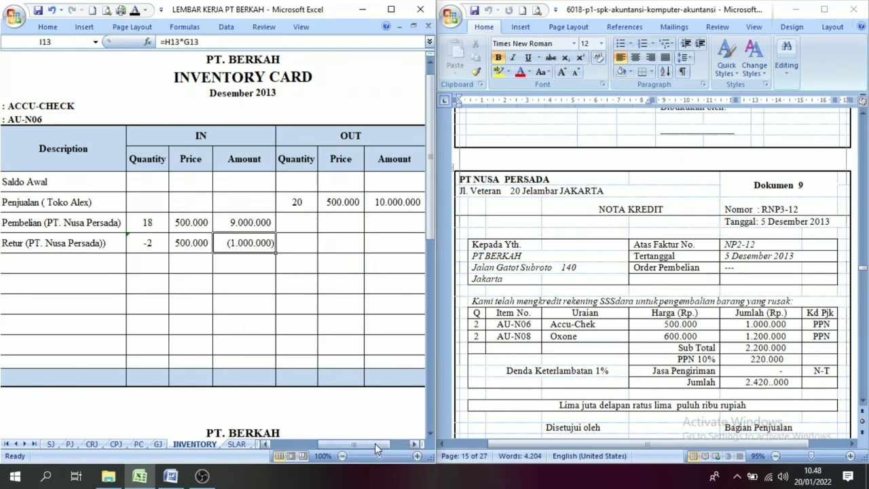
Step: Check the Accu-Check return's BALANCE quantity in M13 against the preceding purchase's balance quantity in M12
{"action": "left_click_drag", "start_coordinate": [375, 444], "coordinate": [389, 448]}
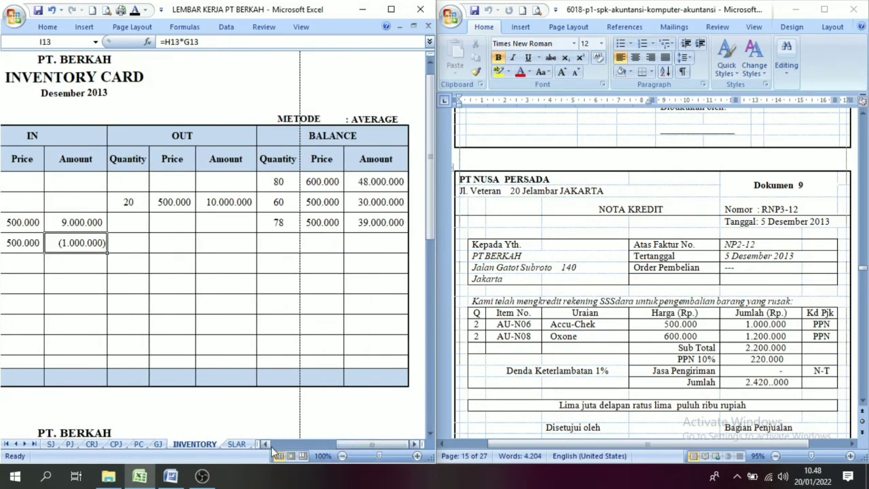
{"action": "left_click", "coordinate": [268, 445]}
{"action": "left_click", "coordinate": [327, 238]}
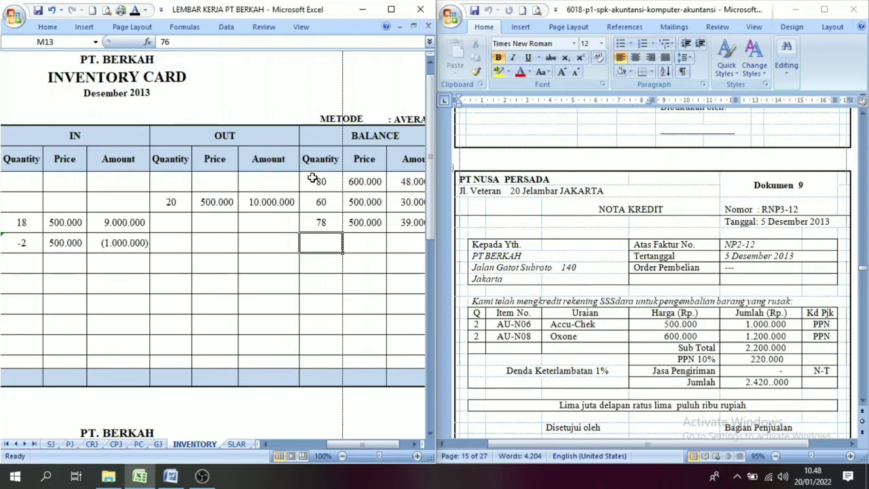
{"action": "left_click", "coordinate": [322, 224]}
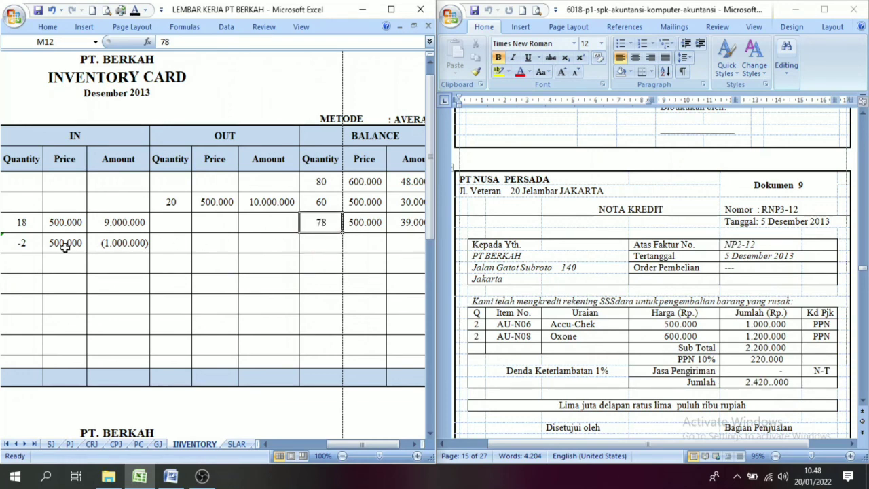
Step: Make the Accu-Check return row's hidden balance quantity, price and amount (M13:O13) readable by applying the black font color
{"action": "left_click", "coordinate": [23, 246]}
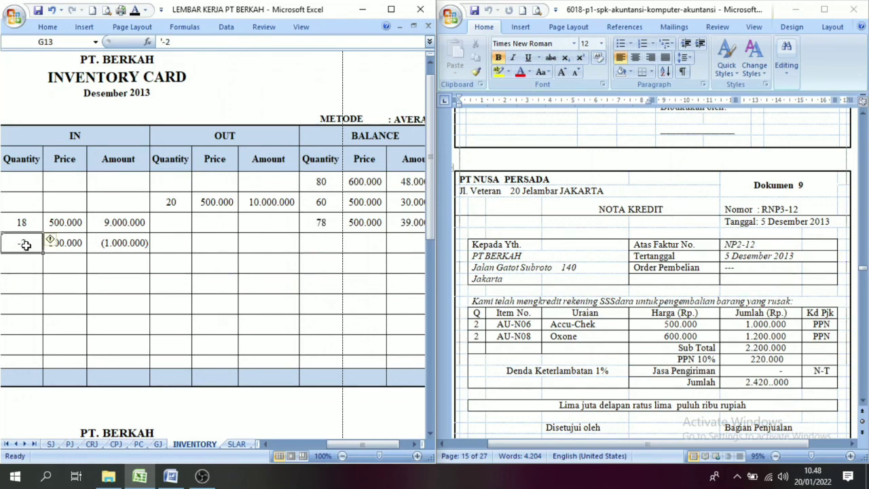
{"action": "left_click", "coordinate": [328, 246]}
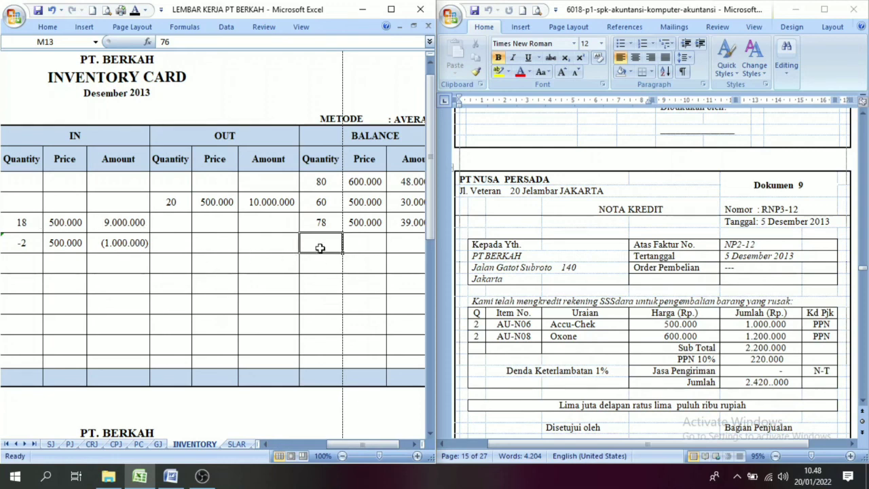
{"action": "left_click", "coordinate": [134, 11]}
{"action": "left_click", "coordinate": [367, 245]}
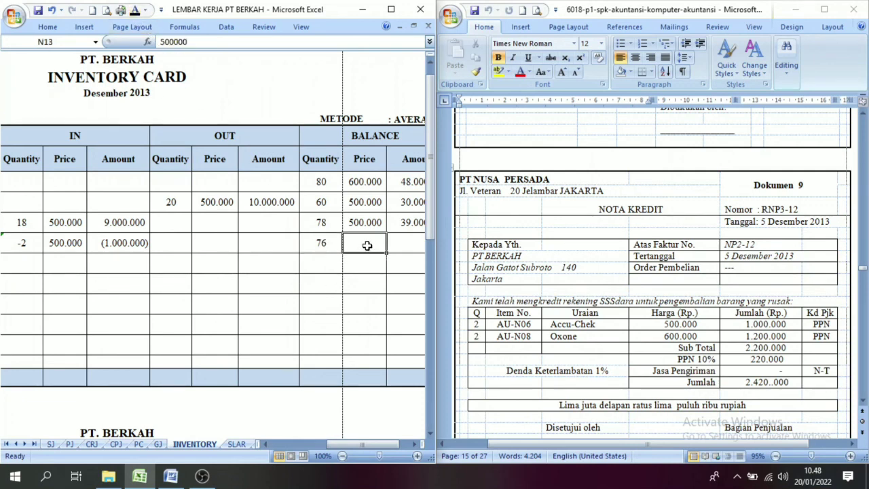
{"action": "left_click", "coordinate": [134, 12]}
{"action": "left_click", "coordinate": [405, 250]}
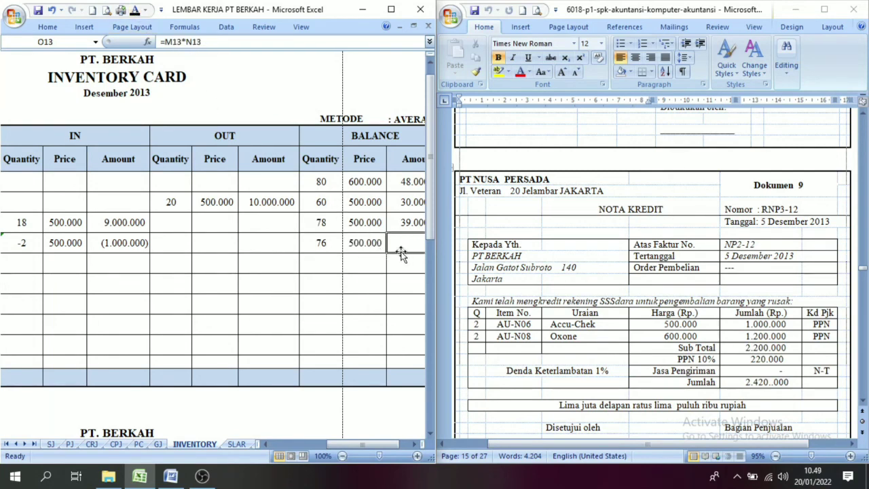
{"action": "left_click", "coordinate": [135, 12]}
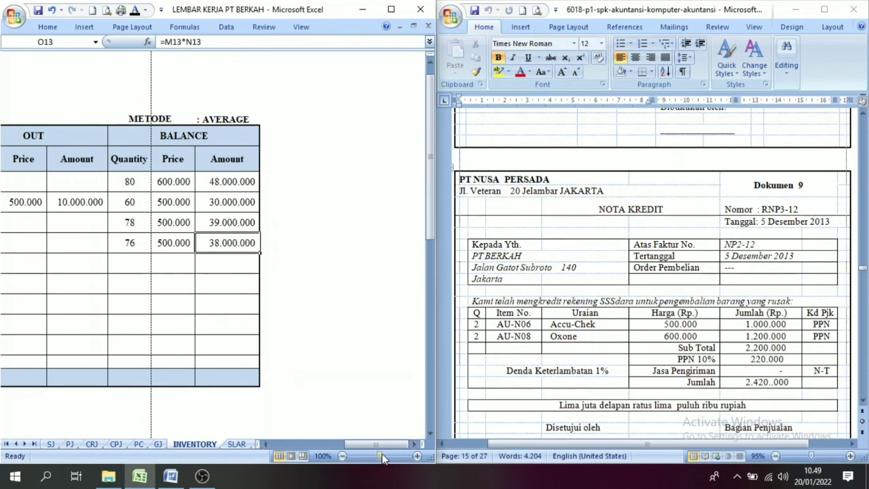
Step: Apply the black font color to the date, invoice number and description of the RNP3-12 return on the Oxone card (D35:F35)
{"action": "left_click_drag", "start_coordinate": [391, 447], "coordinate": [320, 444]}
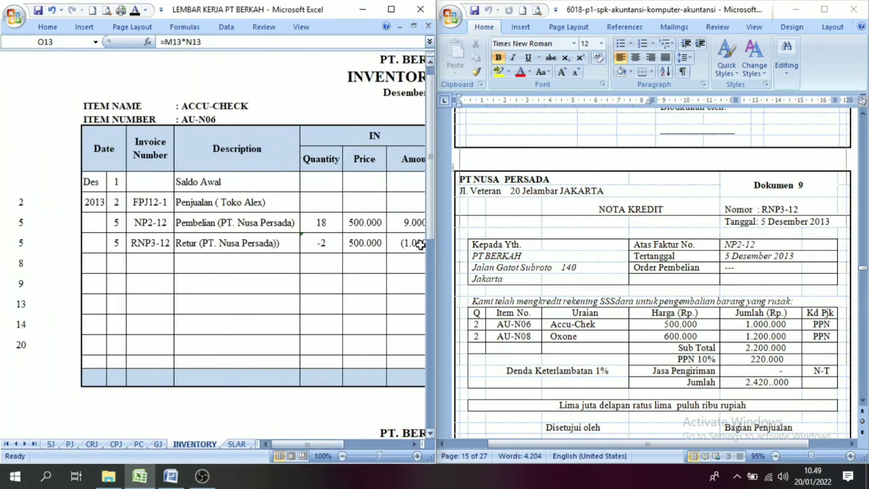
{"action": "left_click_drag", "start_coordinate": [432, 227], "coordinate": [443, 365]}
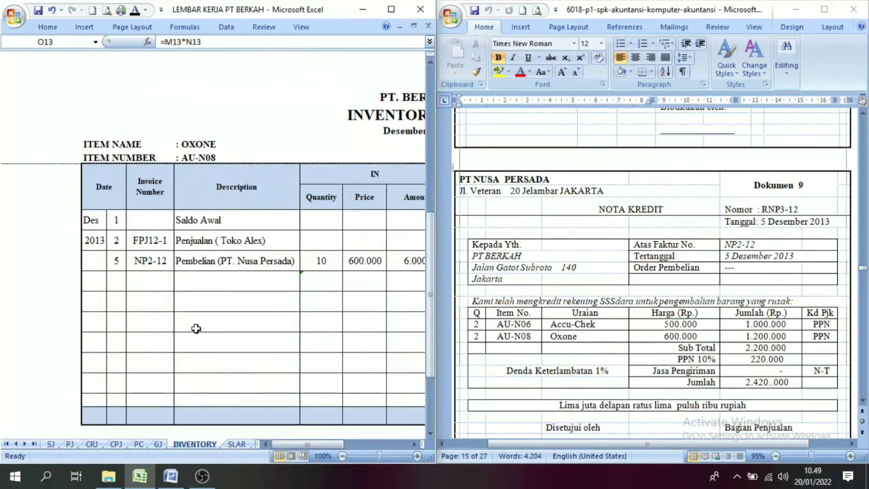
{"action": "left_click", "coordinate": [116, 277]}
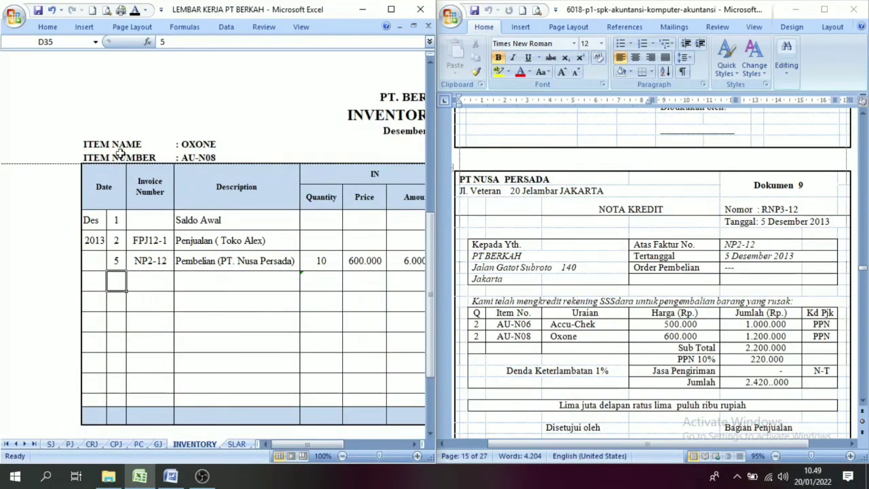
{"action": "left_click", "coordinate": [122, 10]}
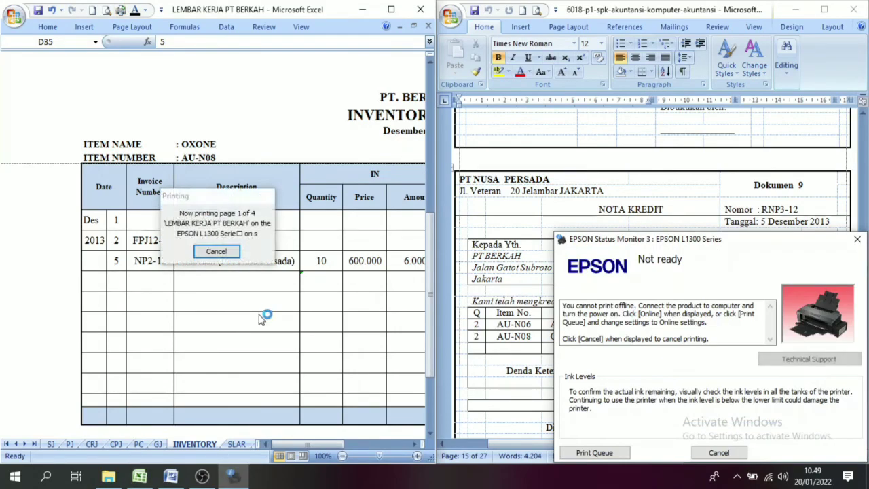
{"action": "left_click", "coordinate": [857, 239]}
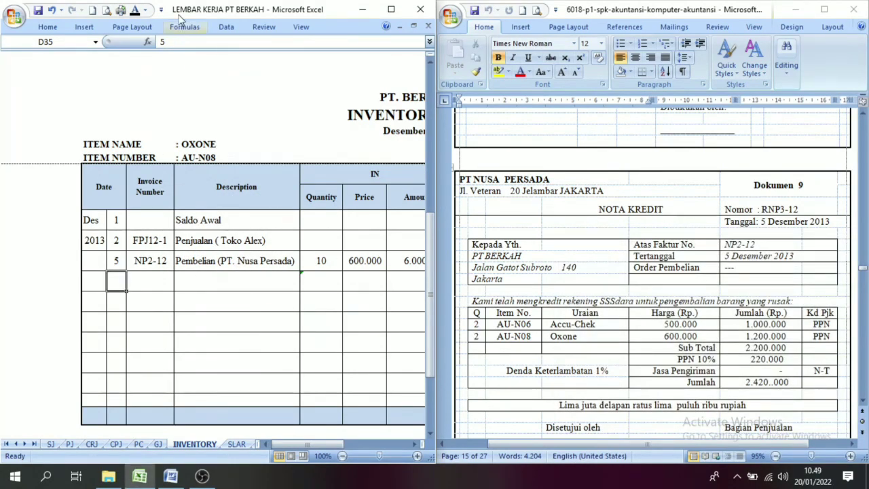
{"action": "left_click", "coordinate": [148, 281]}
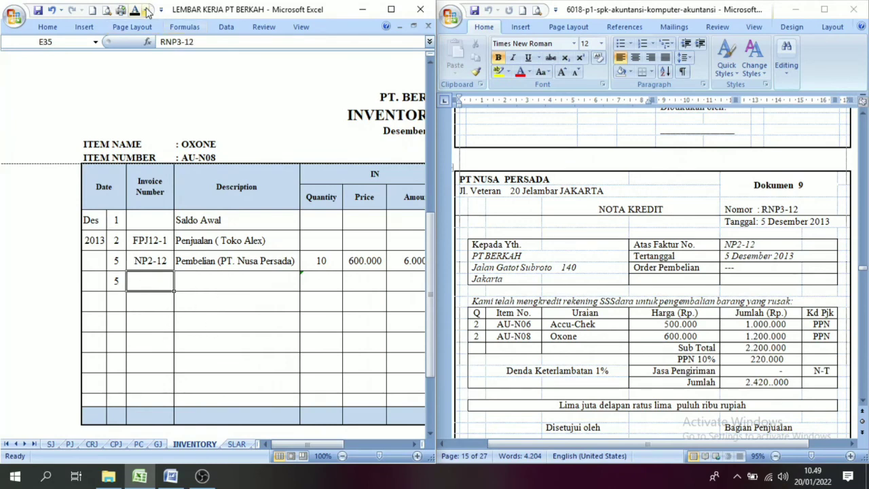
{"action": "left_click", "coordinate": [223, 281]}
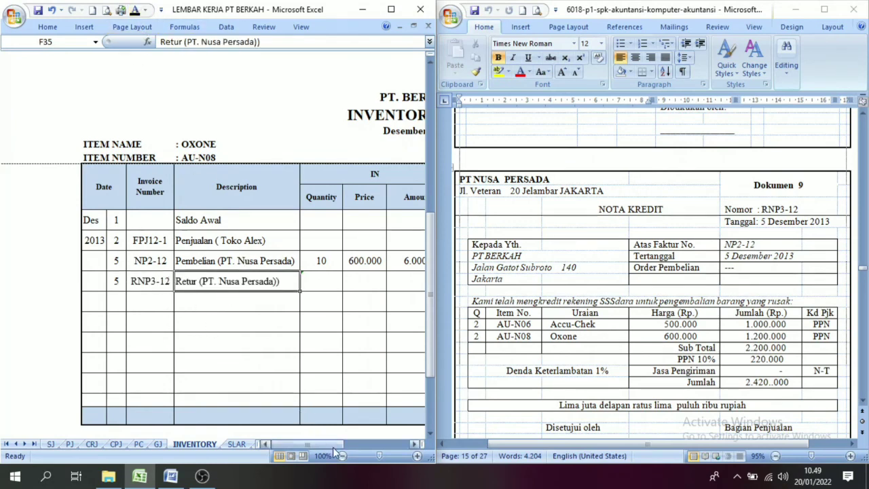
Step: Apply the black font color to the IN quantity, price and amount of the Oxone return row (G35:I35)
{"action": "left_click", "coordinate": [414, 444]}
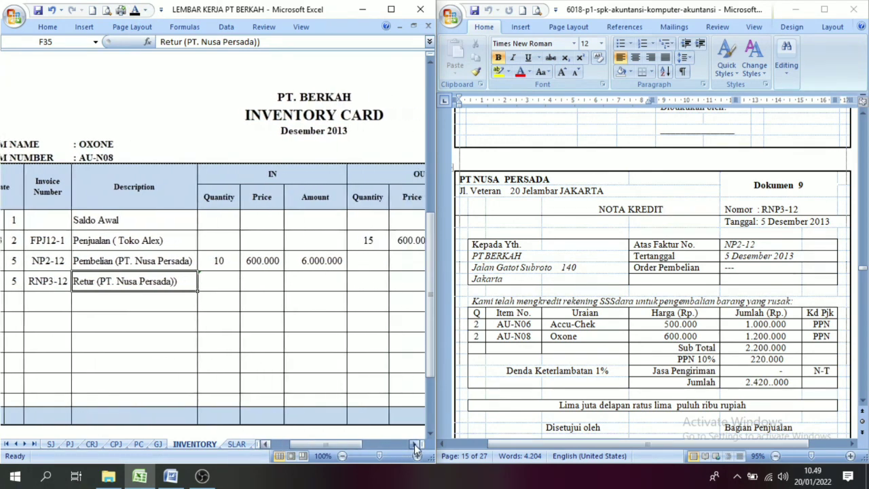
{"action": "left_click", "coordinate": [203, 282]}
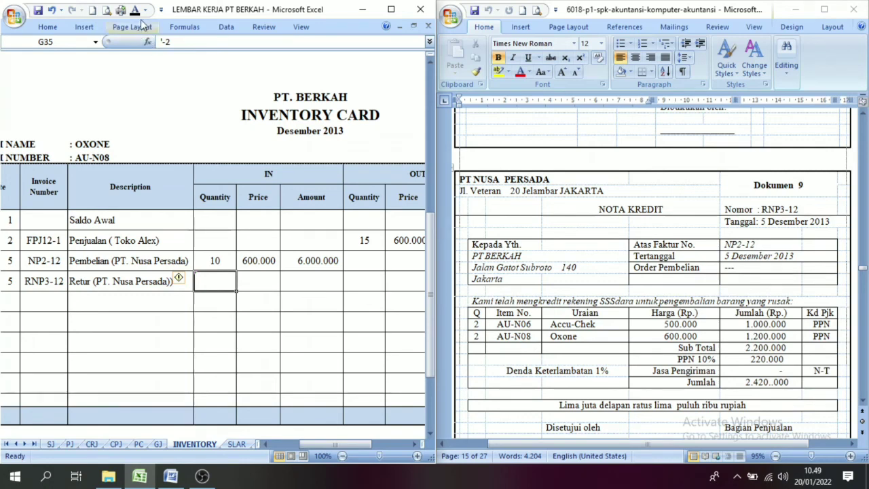
{"action": "left_click", "coordinate": [255, 289]}
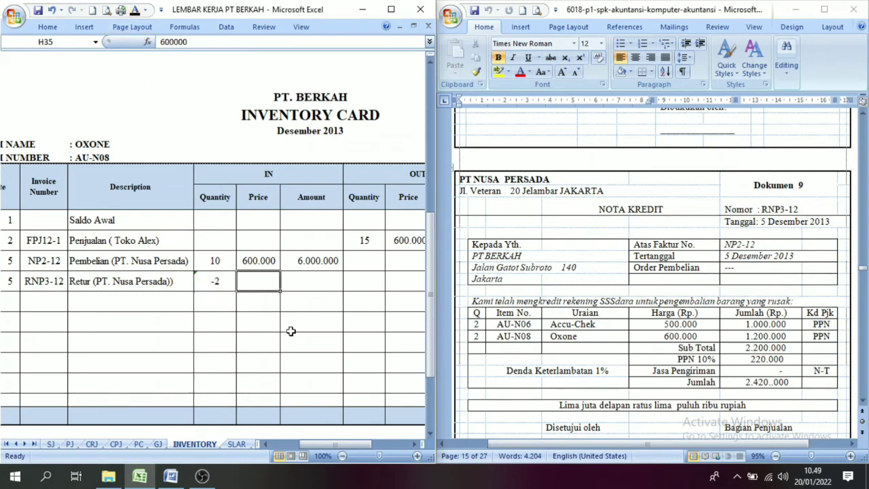
{"action": "left_click", "coordinate": [135, 10]}
{"action": "left_click", "coordinate": [319, 282]}
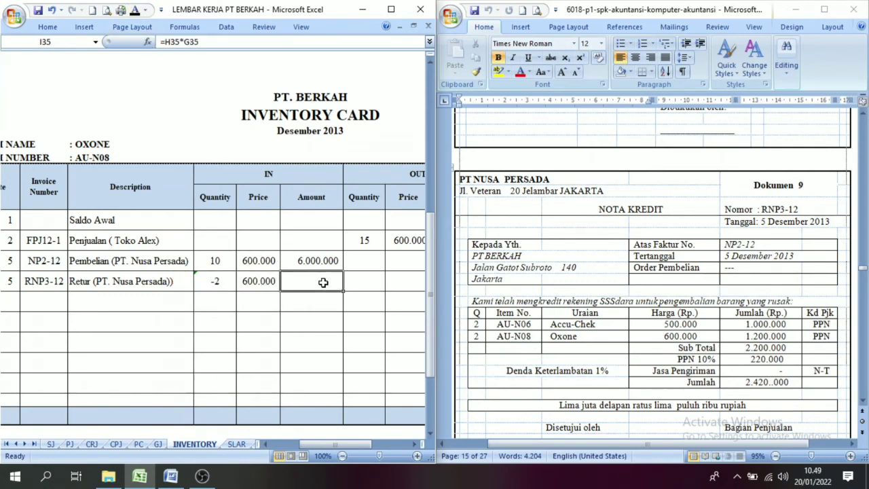
{"action": "left_click", "coordinate": [135, 10]}
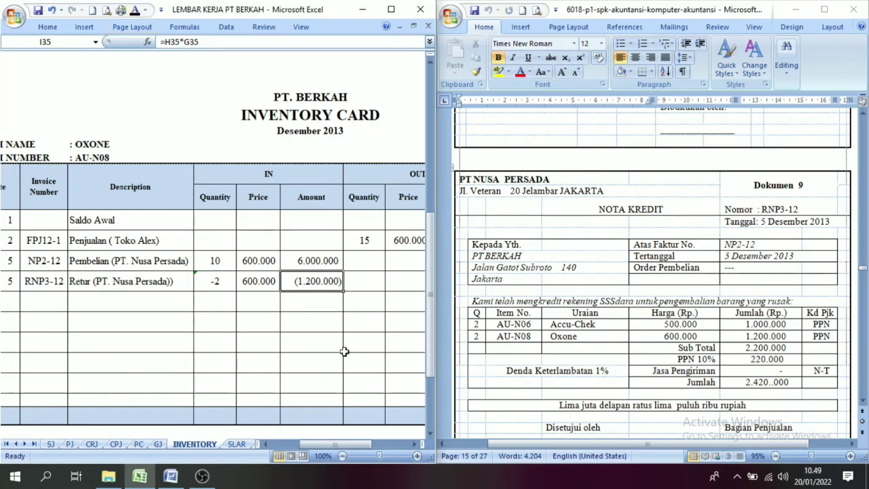
Step: Apply the black font color to the balance quantity, price and amount of the Oxone return row (M35:O35)
{"action": "left_click", "coordinate": [410, 443]}
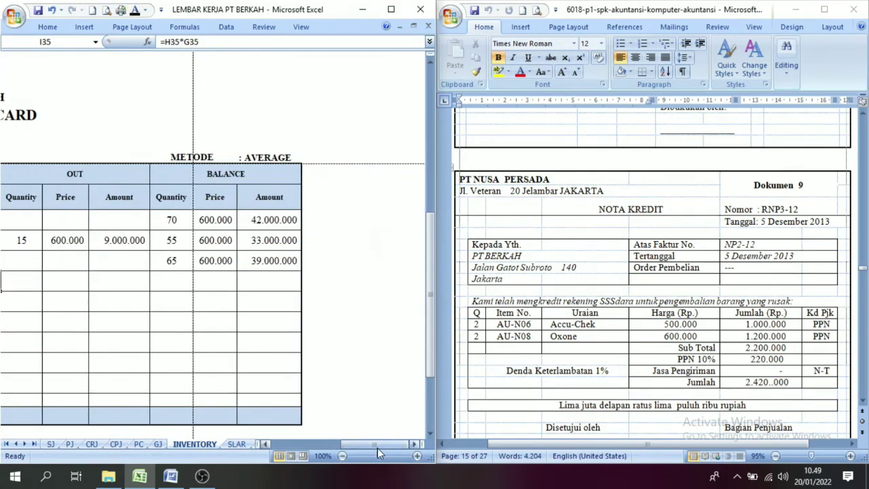
{"action": "left_click_drag", "start_coordinate": [381, 443], "coordinate": [365, 445]}
{"action": "left_click", "coordinate": [278, 281]}
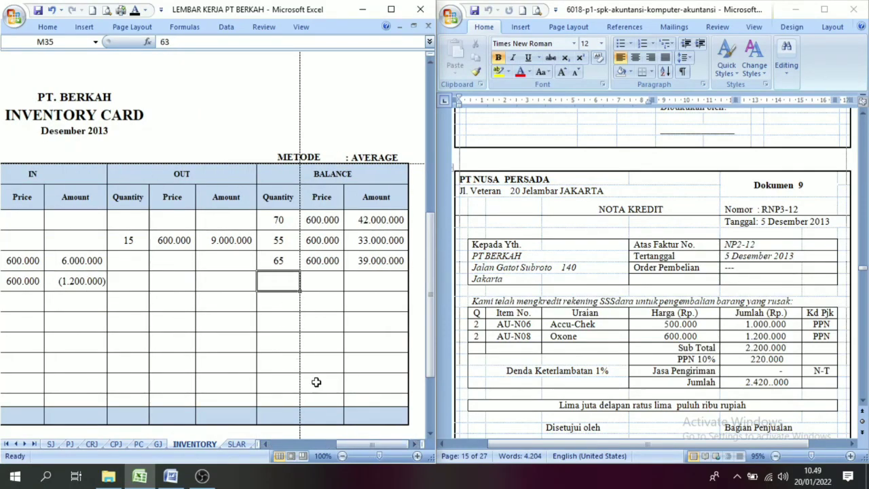
{"action": "left_click", "coordinate": [266, 445]}
{"action": "left_click", "coordinate": [267, 445]}
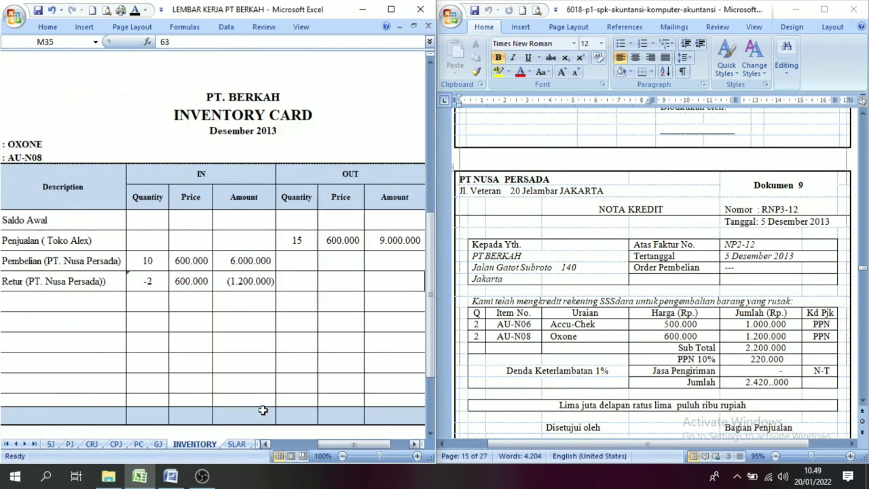
{"action": "left_click", "coordinate": [414, 443]}
{"action": "left_click", "coordinate": [414, 443]}
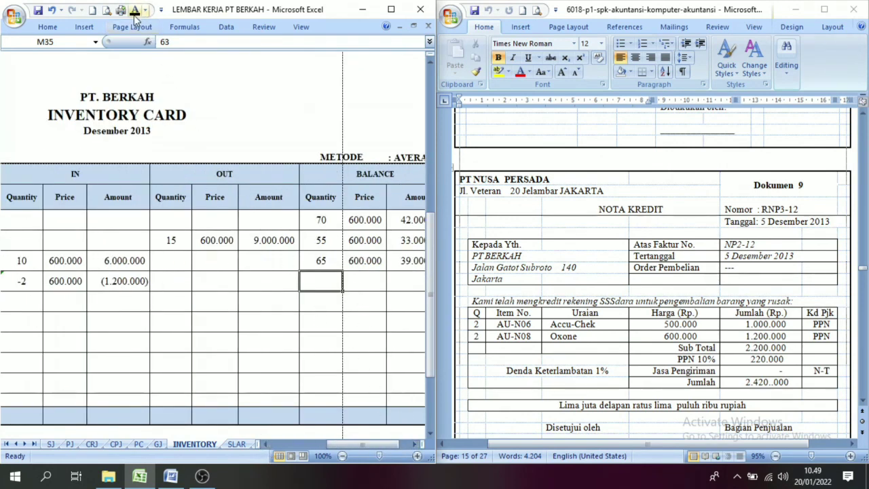
{"action": "left_click", "coordinate": [381, 285]}
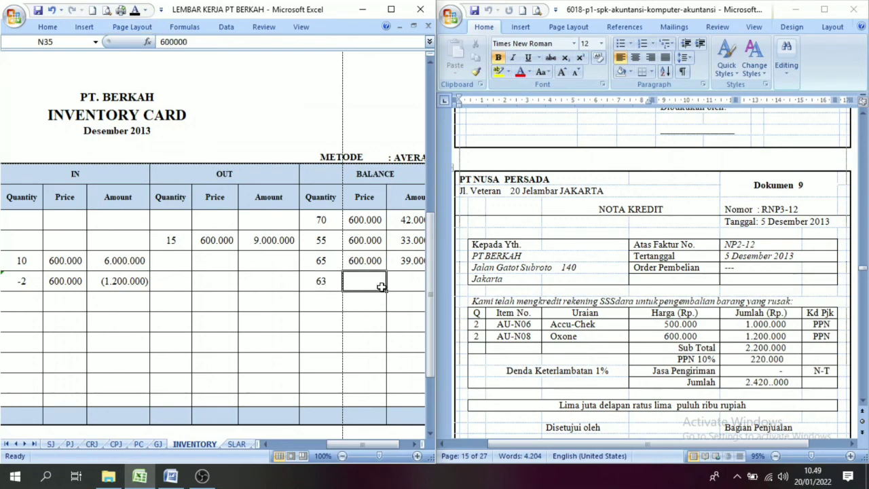
{"action": "left_click", "coordinate": [136, 10]}
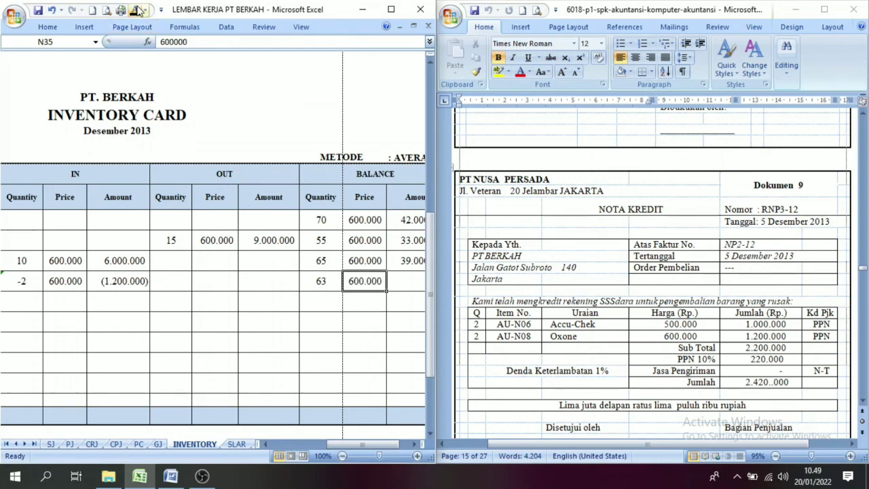
{"action": "left_click", "coordinate": [415, 445]}
{"action": "left_click", "coordinate": [414, 446]}
{"action": "left_click", "coordinate": [329, 281]}
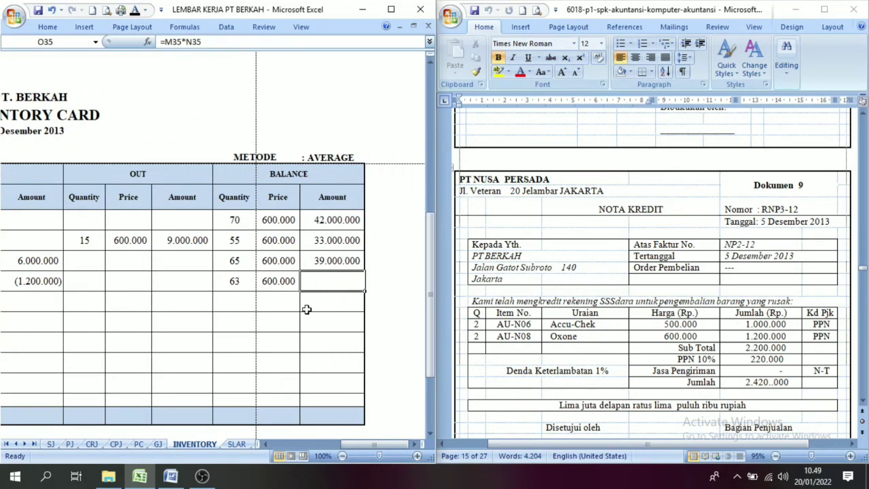
{"action": "left_click", "coordinate": [136, 10]}
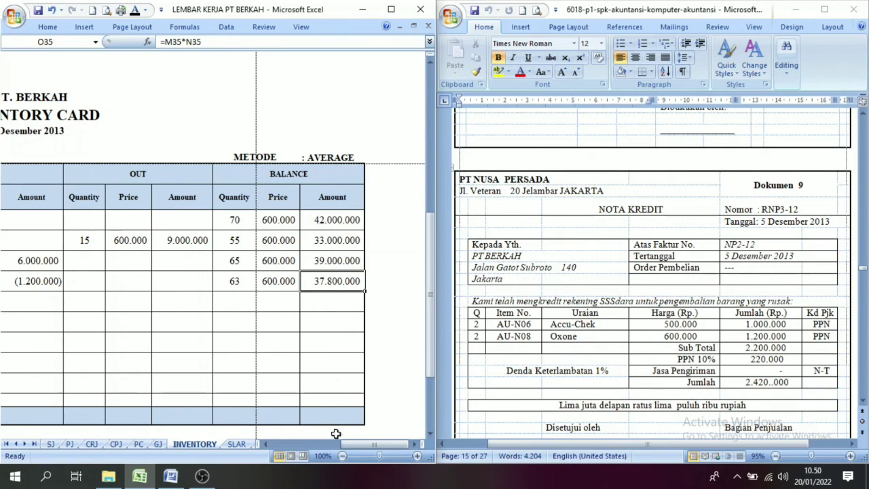
Step: With invoice FPJ12-2 (Dokumen 13) shown in Word, apply the black font color to the Accu-Check card's date, invoice number and description in D14:F14
{"action": "left_click_drag", "start_coordinate": [353, 445], "coordinate": [246, 427]}
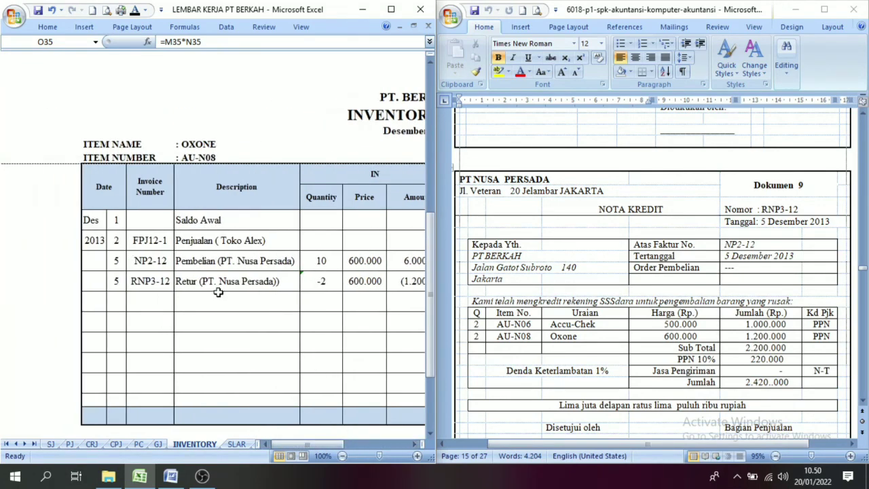
{"action": "left_click_drag", "start_coordinate": [428, 358], "coordinate": [427, 213]}
{"action": "left_click", "coordinate": [21, 275]}
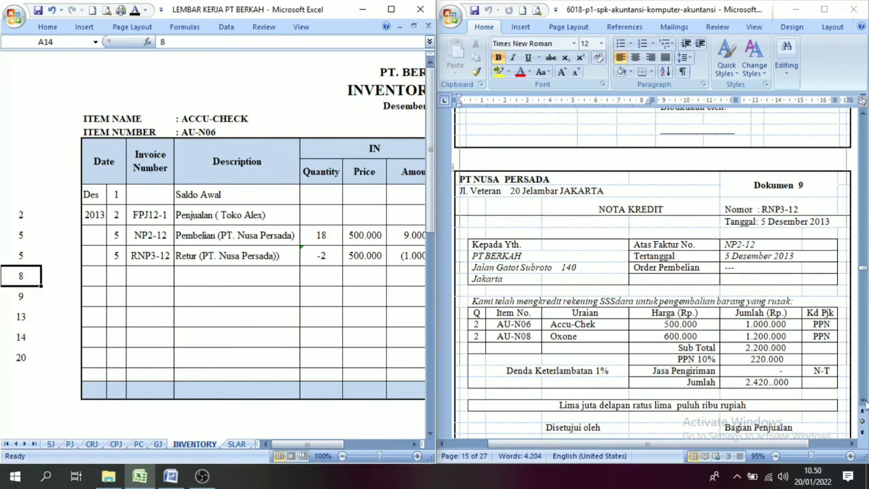
{"action": "left_click_drag", "start_coordinate": [865, 403], "coordinate": [864, 403]}
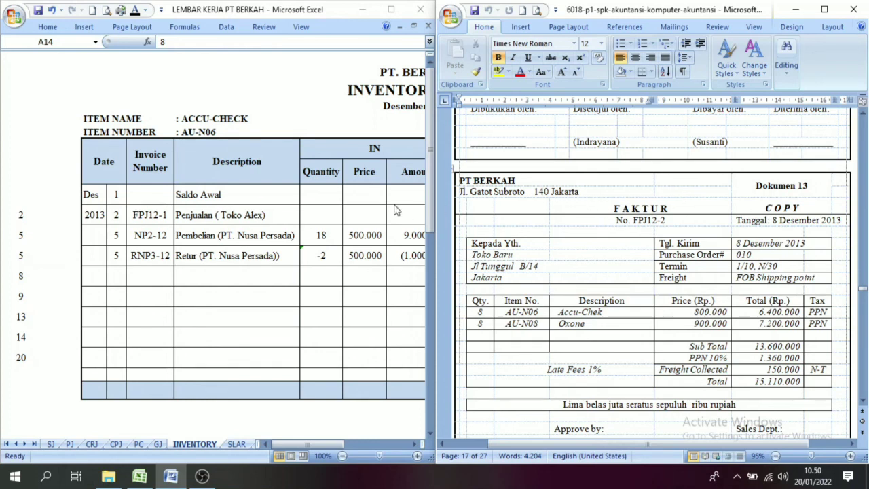
{"action": "double_click", "coordinate": [118, 276]}
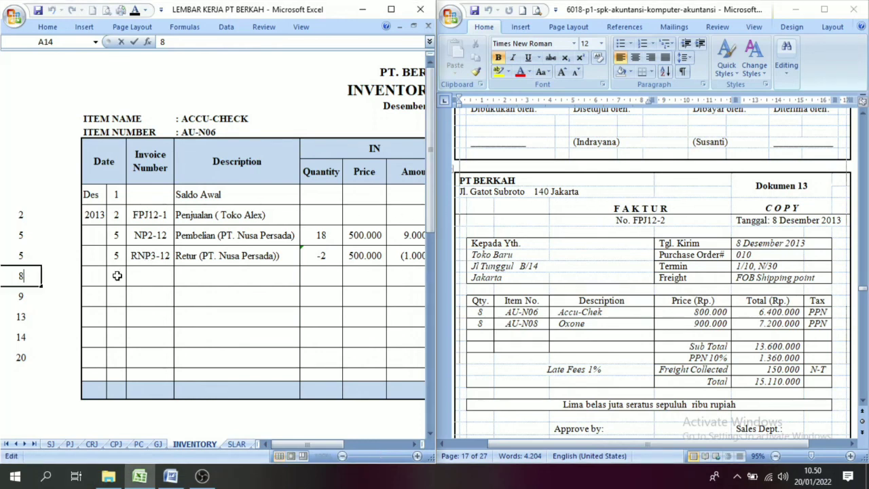
{"action": "left_click", "coordinate": [118, 277]}
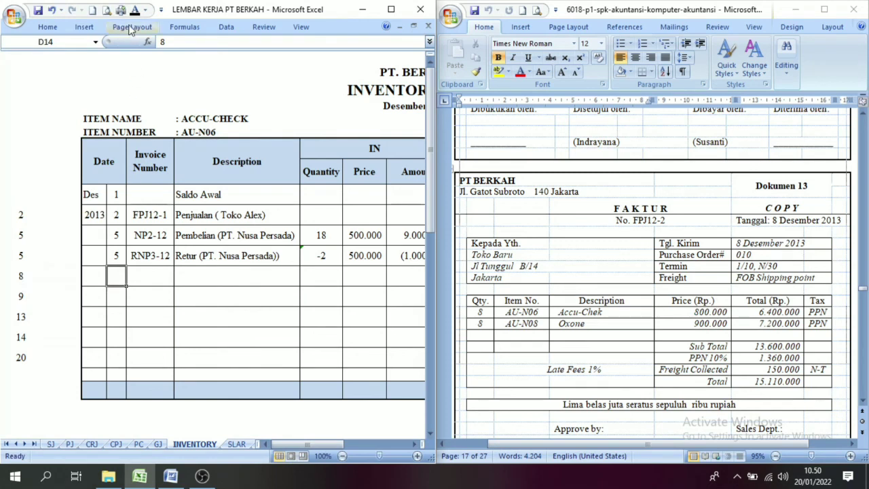
{"action": "left_click", "coordinate": [151, 275]}
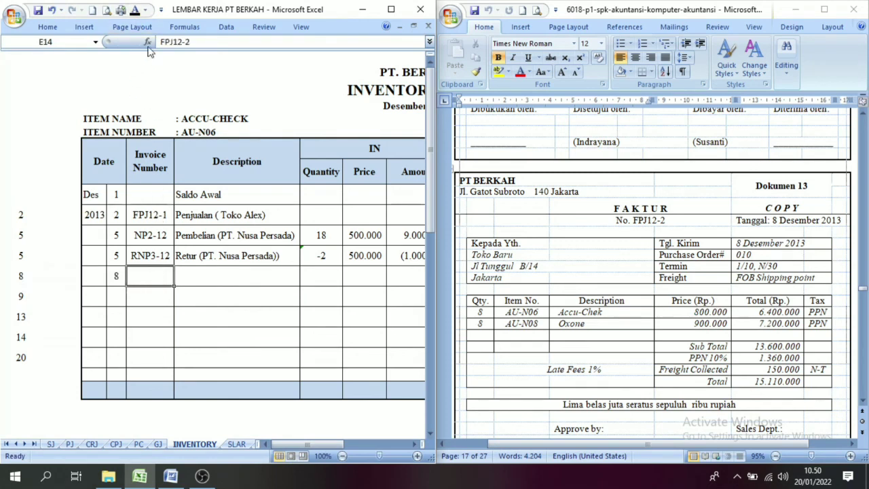
{"action": "left_click", "coordinate": [187, 275]}
{"action": "left_click", "coordinate": [134, 9]}
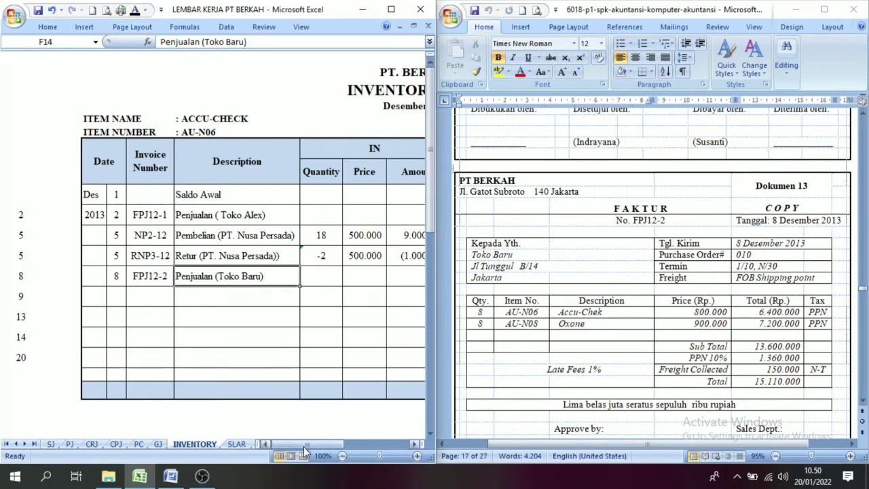
Step: Apply the black font color to the OUT quantity, price and amount of the FPJ12-2 sale on the Accu-Check card (J14:L14)
{"action": "left_click_drag", "start_coordinate": [304, 447], "coordinate": [358, 450]}
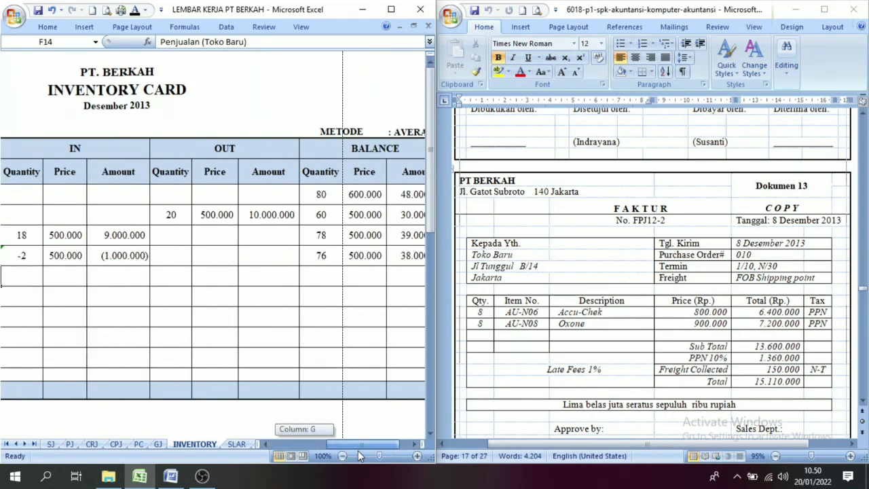
{"action": "left_click", "coordinate": [173, 275]}
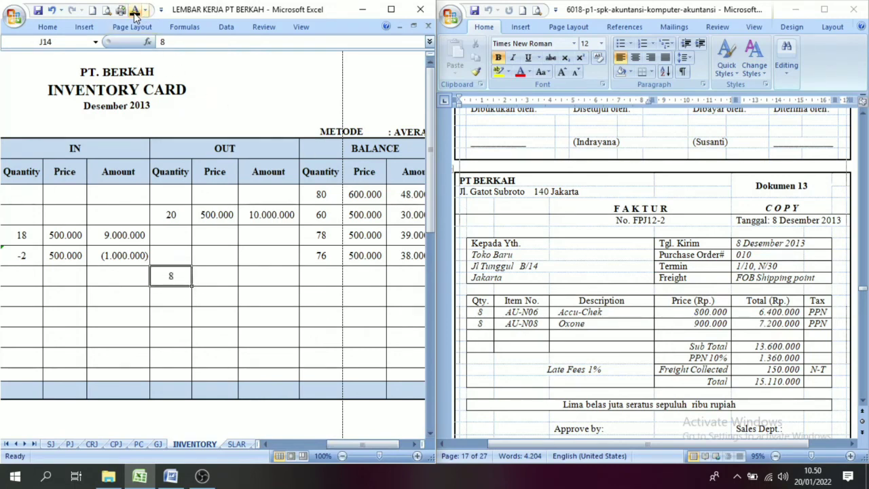
{"action": "left_click", "coordinate": [216, 283]}
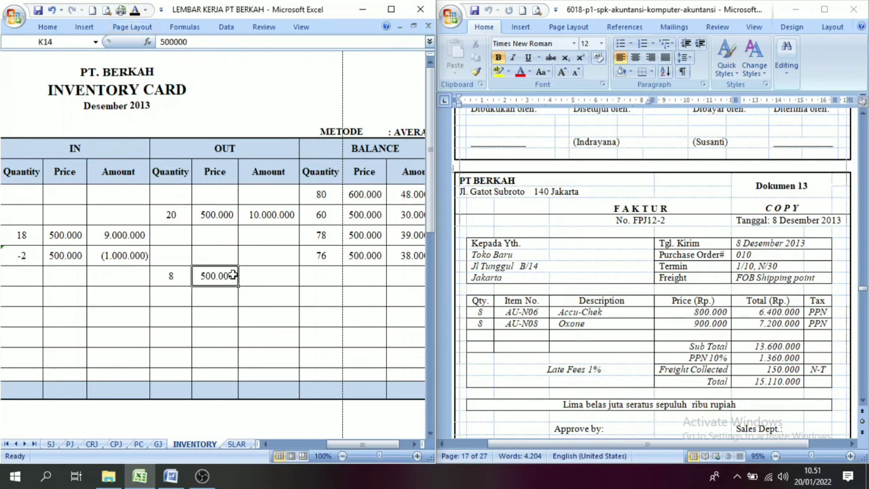
{"action": "left_click", "coordinate": [268, 274]}
{"action": "left_click", "coordinate": [135, 10]}
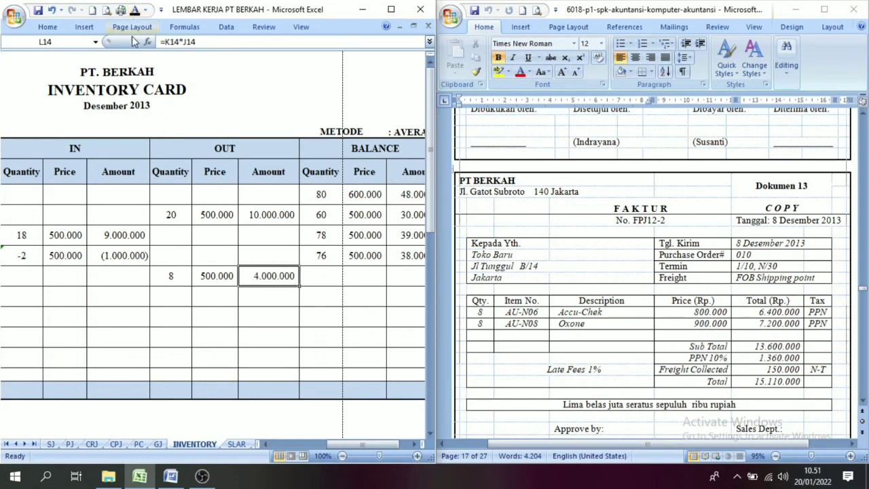
Step: Apply the black font color to the balance quantity, price and amount of the Accu-Check FPJ12-2 sale row (M14:O14)
{"action": "left_click", "coordinate": [311, 281]}
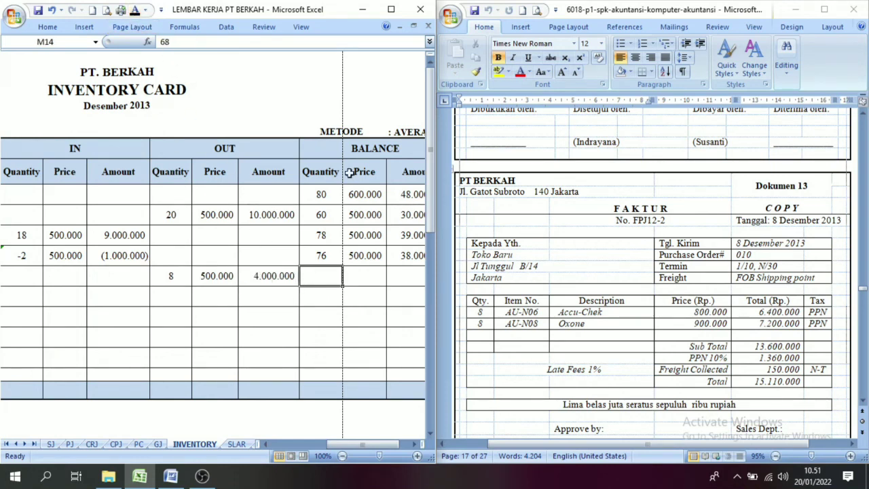
{"action": "left_click", "coordinate": [322, 258]}
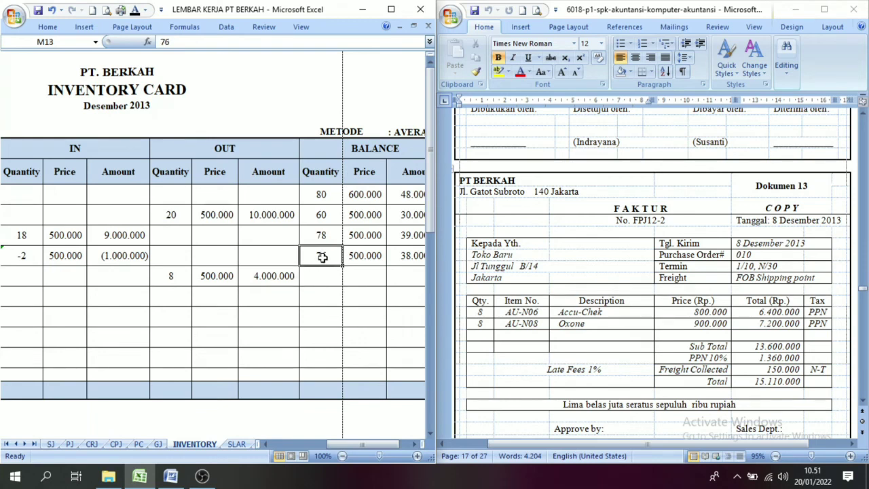
{"action": "left_click", "coordinate": [172, 280]}
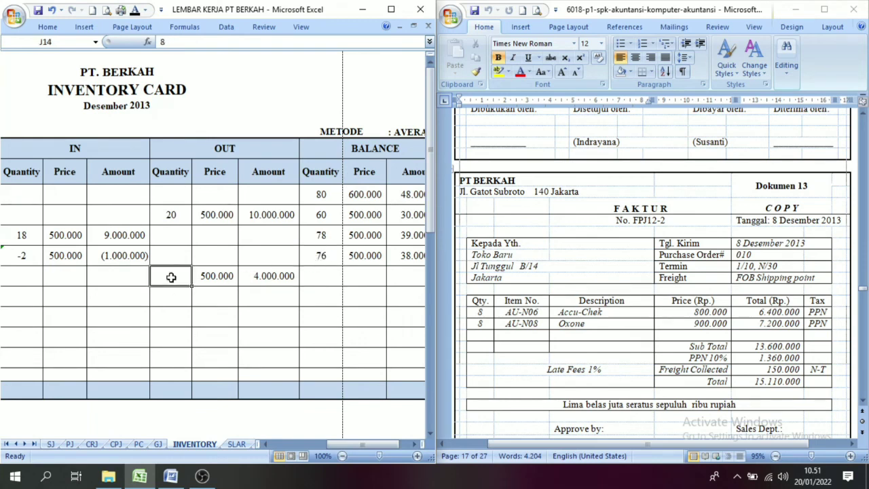
{"action": "left_click", "coordinate": [322, 275]}
{"action": "left_click", "coordinate": [324, 256]}
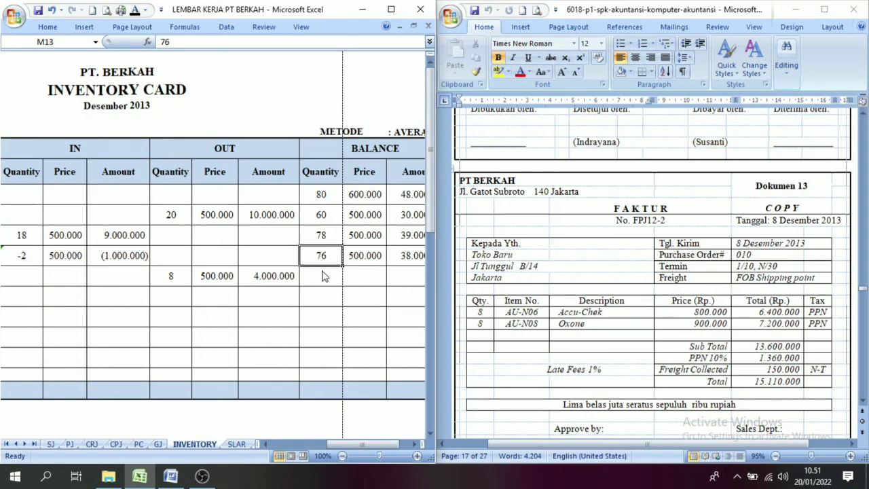
{"action": "left_click", "coordinate": [324, 272]}
{"action": "left_click", "coordinate": [325, 264]}
{"action": "left_click", "coordinate": [331, 283]}
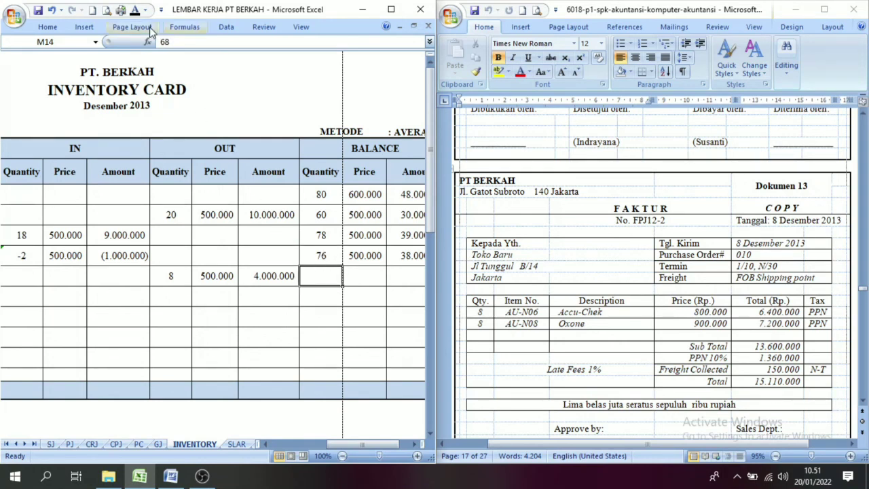
{"action": "left_click", "coordinate": [412, 444]}
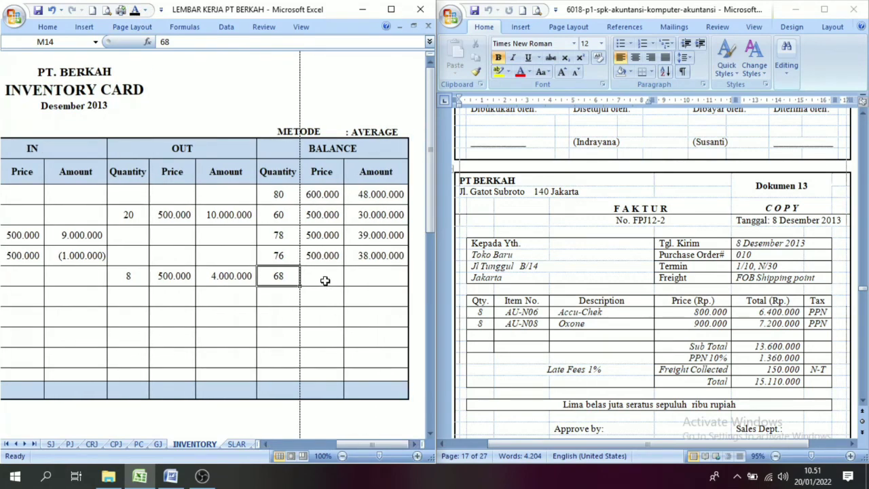
{"action": "left_click", "coordinate": [324, 277]}
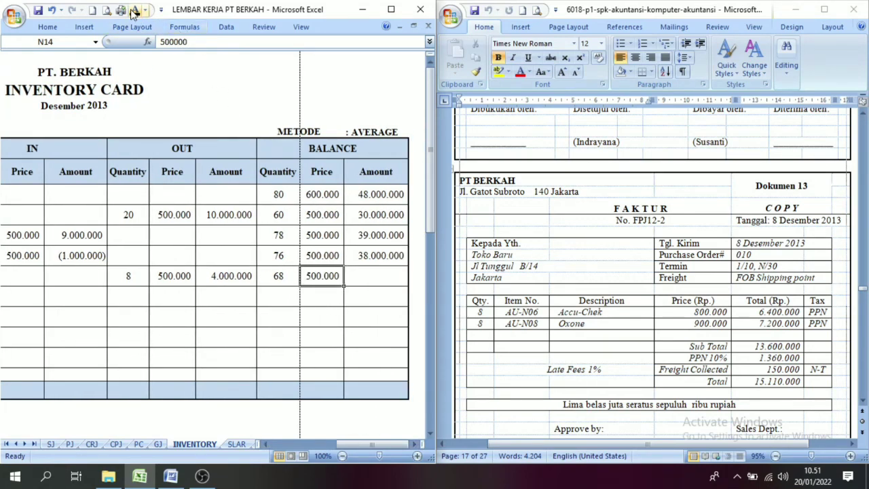
{"action": "left_click", "coordinate": [368, 279]}
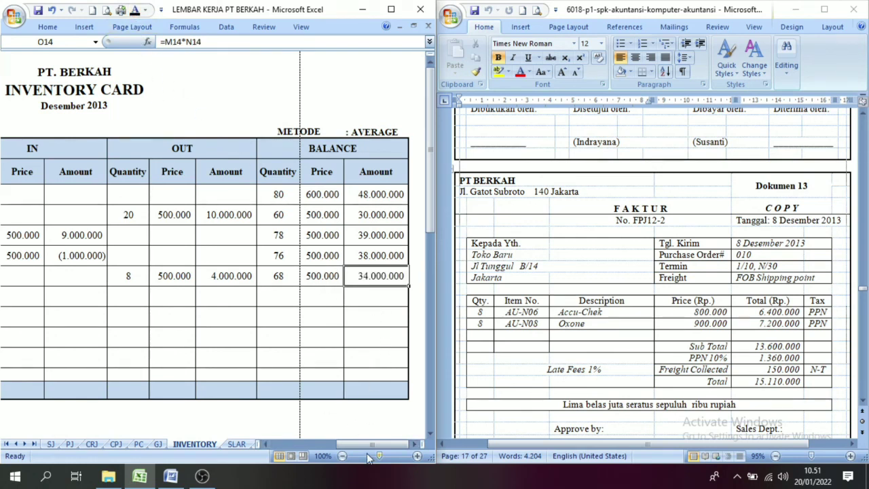
Step: Apply the black font color to the date of the 8 December sale on the Oxone card (D36)
{"action": "left_click_drag", "start_coordinate": [371, 444], "coordinate": [297, 444]}
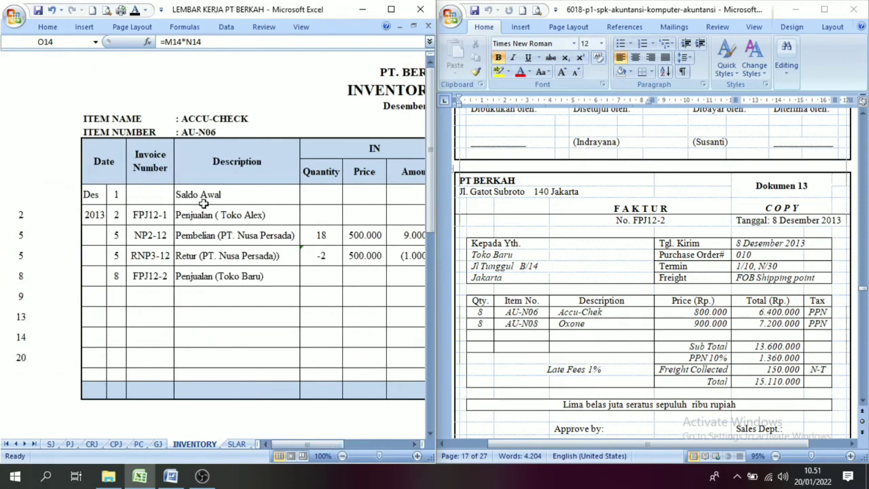
{"action": "left_click_drag", "start_coordinate": [431, 239], "coordinate": [441, 365]}
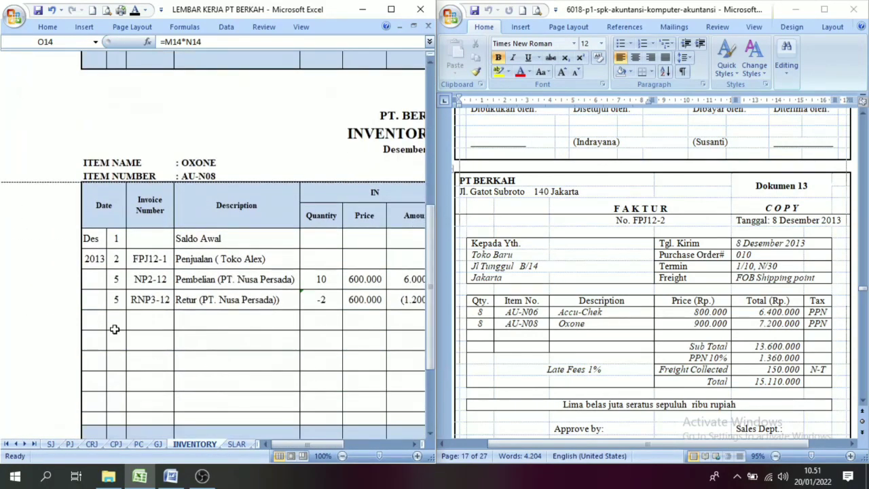
{"action": "left_click", "coordinate": [115, 320]}
{"action": "left_click", "coordinate": [139, 12]}
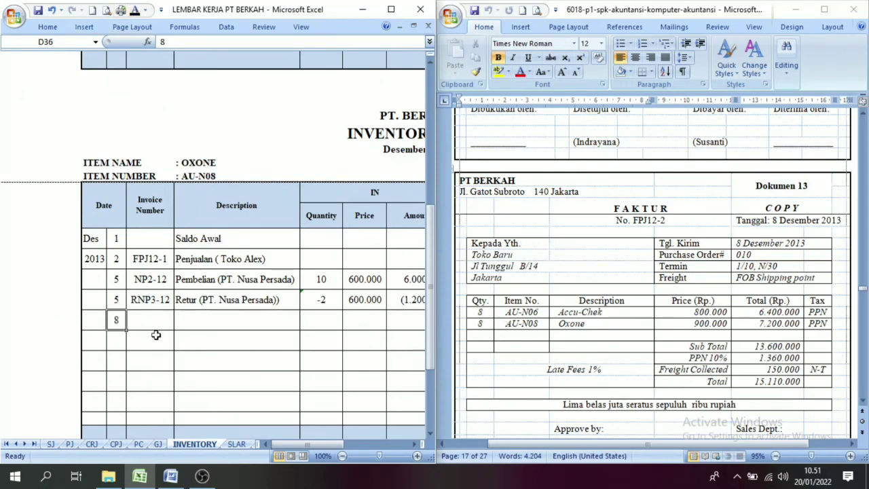
{"action": "left_click", "coordinate": [156, 336]}
{"action": "left_click", "coordinate": [135, 11]}
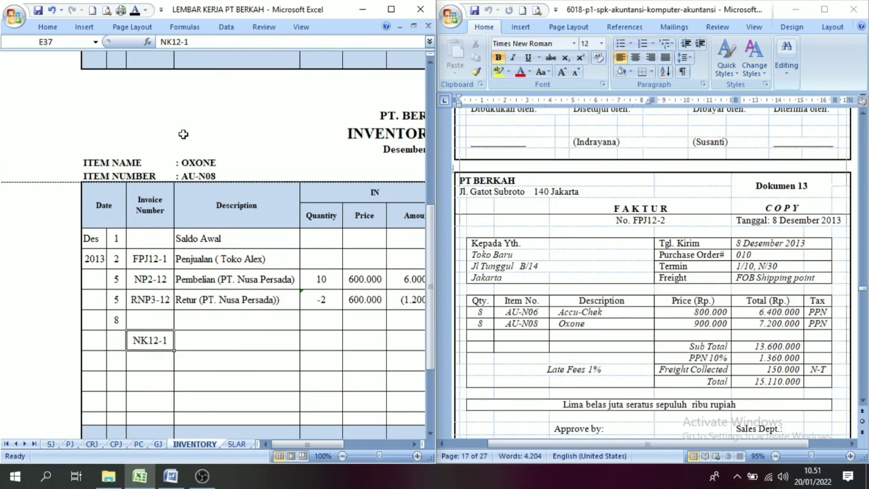
{"action": "left_click", "coordinate": [144, 11]}
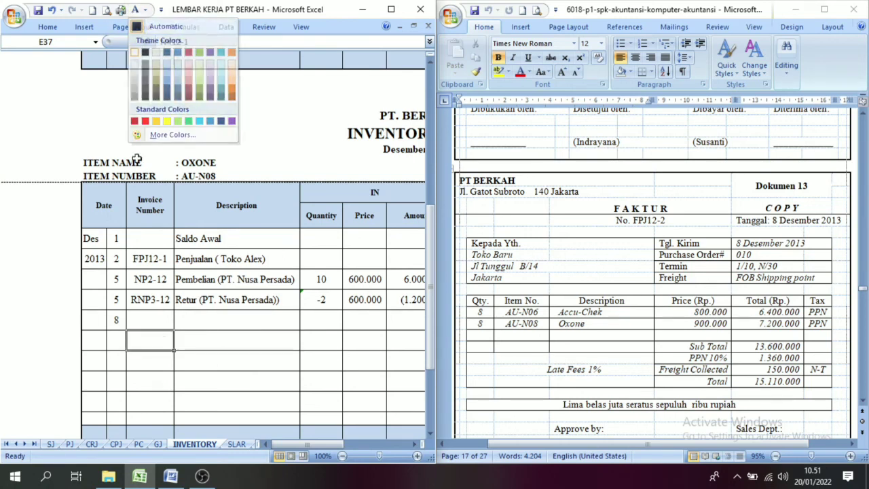
{"action": "left_click", "coordinate": [136, 47]}
Step: Apply the Automatic font color to the invoice number FPJ12-2 and the description Penjualan (Toko Baru) on the Oxone card (E36:F36)
{"action": "left_click", "coordinate": [158, 324]}
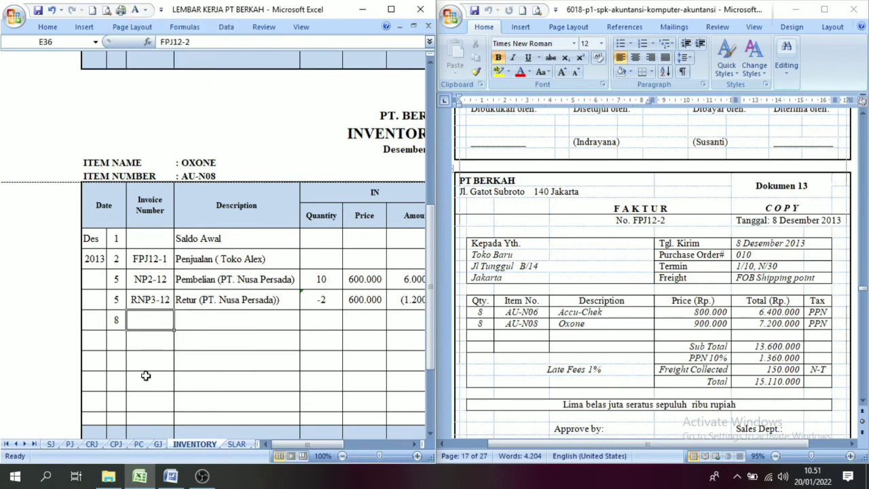
{"action": "left_click", "coordinate": [144, 10]}
{"action": "left_click", "coordinate": [163, 23]}
{"action": "left_click", "coordinate": [205, 326]}
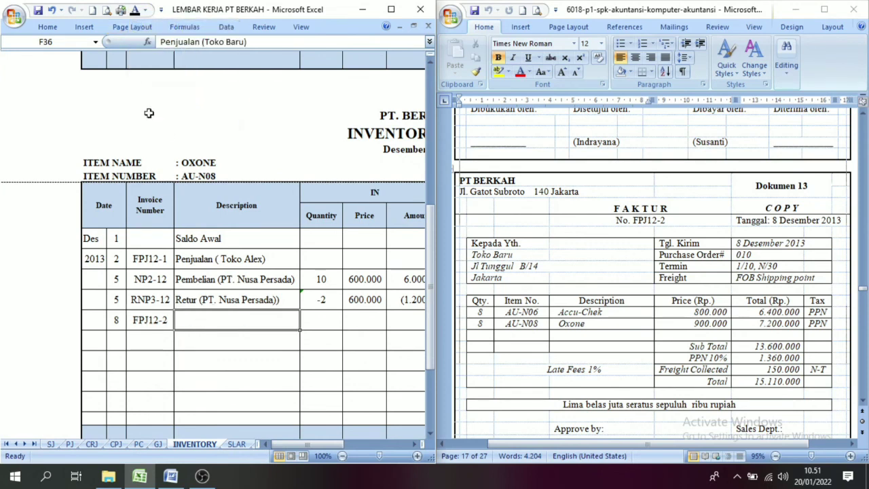
{"action": "left_click", "coordinate": [135, 10]}
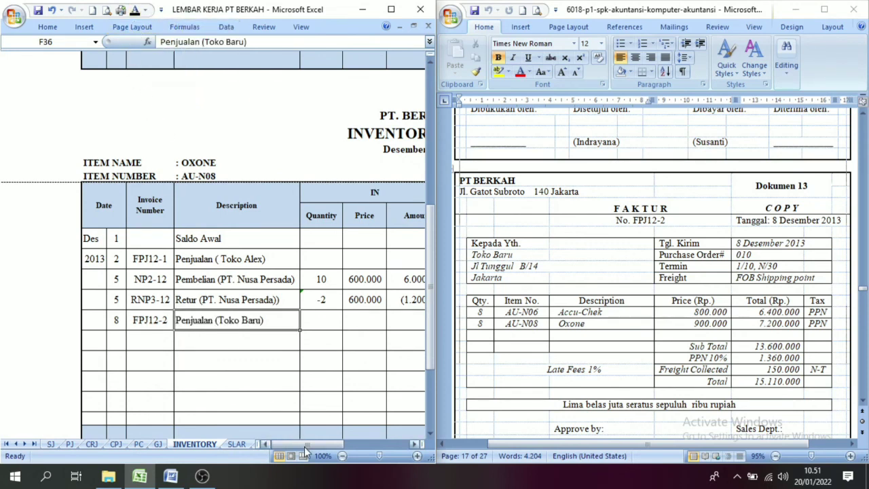
Step: Apply the Automatic font color to the OUT quantity, price and amount of the Oxone FPJ12-2 sale row (J36:L36)
{"action": "left_click_drag", "start_coordinate": [320, 448], "coordinate": [374, 446]}
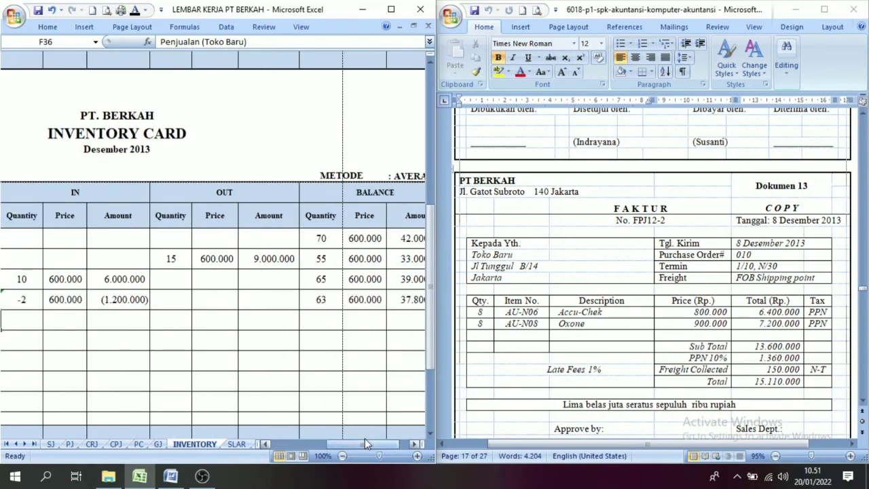
{"action": "left_click", "coordinate": [174, 333]}
{"action": "left_click", "coordinate": [170, 319]}
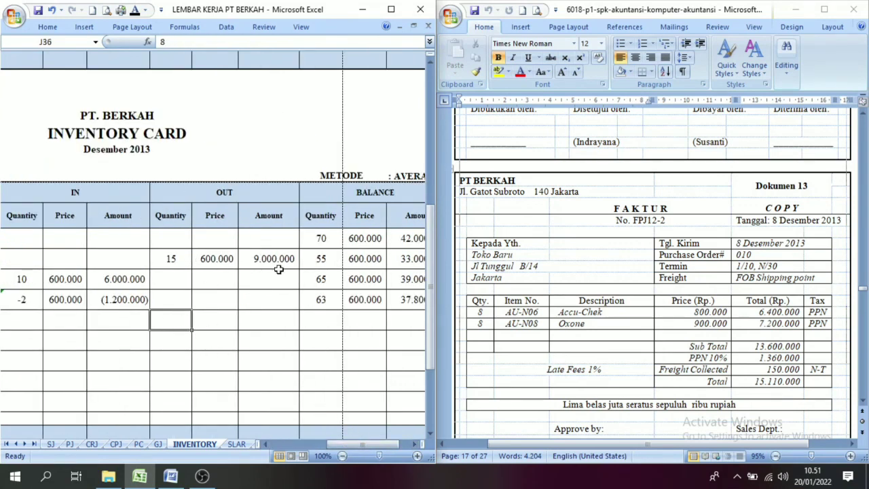
{"action": "left_click", "coordinate": [136, 10]}
{"action": "left_click", "coordinate": [210, 319]}
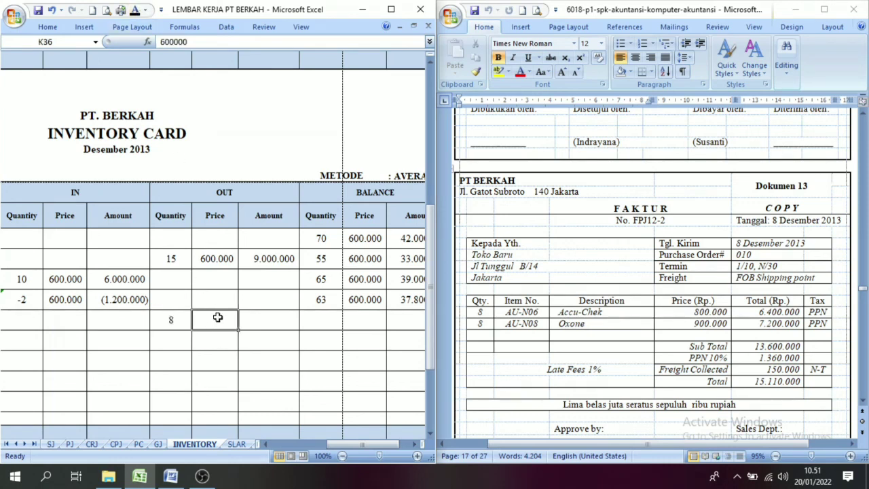
{"action": "left_click", "coordinate": [136, 11]}
{"action": "left_click", "coordinate": [262, 319]}
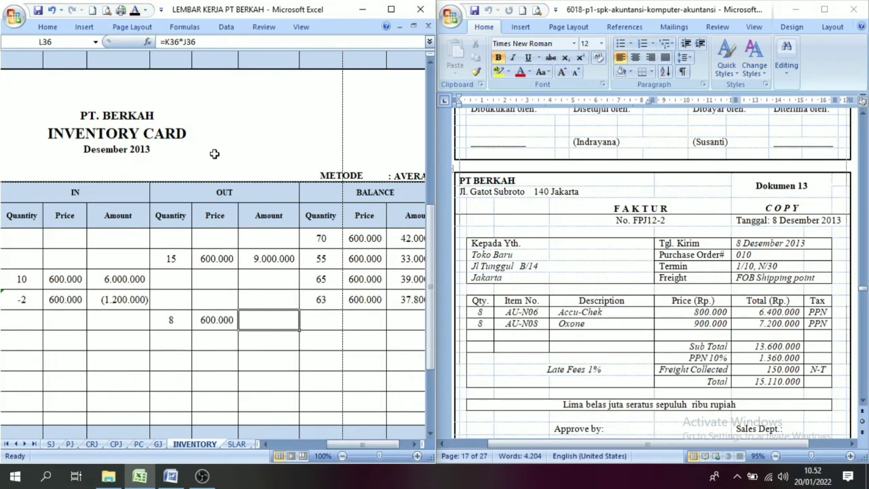
{"action": "left_click", "coordinate": [136, 11]}
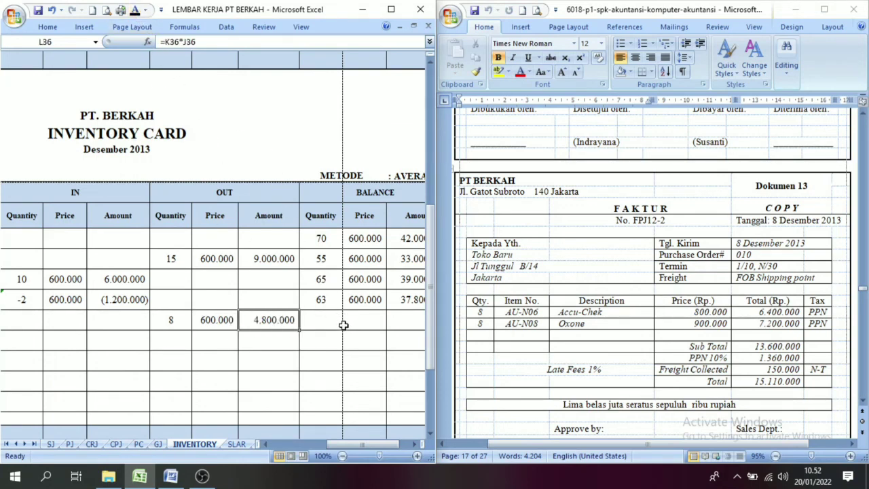
Step: Apply the Automatic font color to the balance quantity, price and amount of the Oxone FPJ12-2 sale row (M36:O36)
{"action": "left_click", "coordinate": [315, 321]}
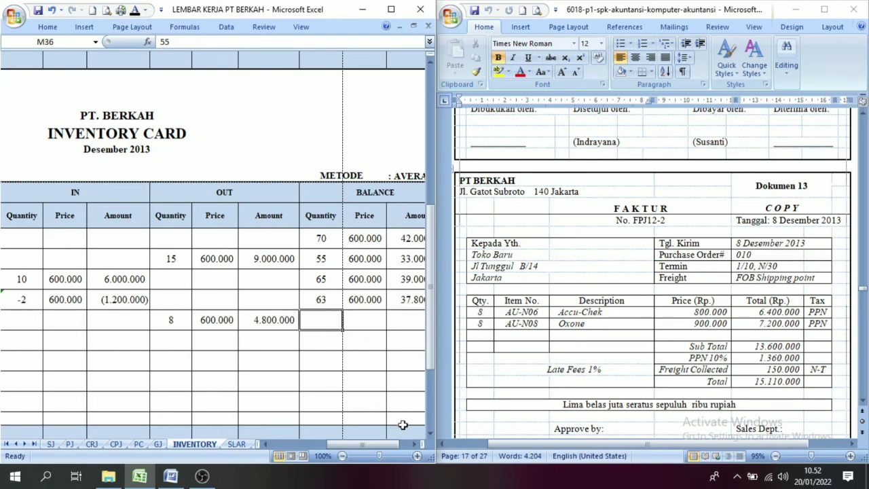
{"action": "left_click", "coordinate": [415, 445]}
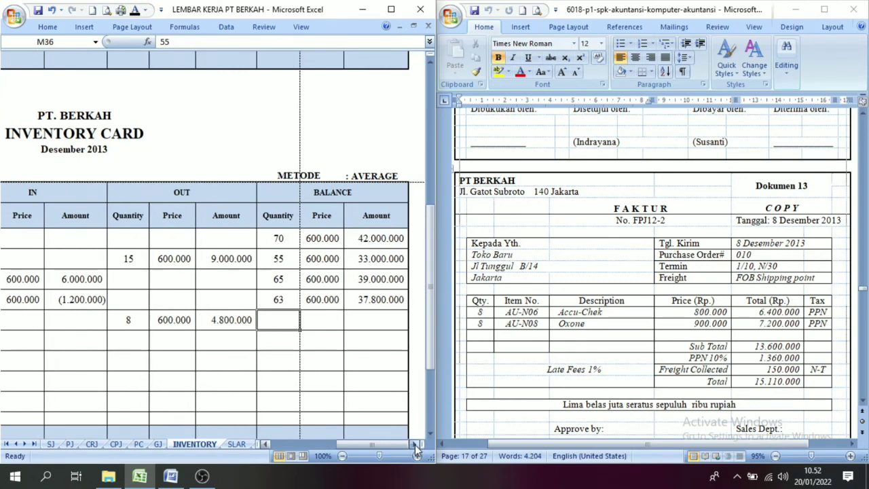
{"action": "left_click", "coordinate": [282, 299]}
{"action": "left_click", "coordinate": [138, 325]}
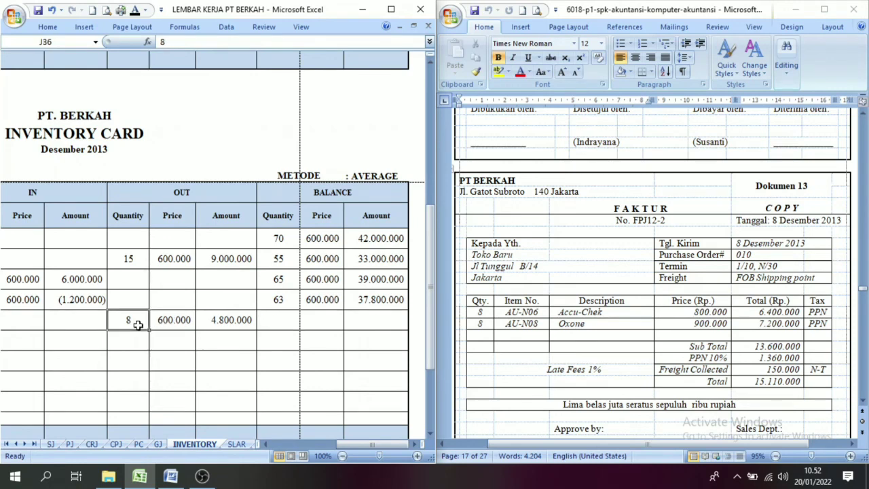
{"action": "left_click", "coordinate": [283, 320]}
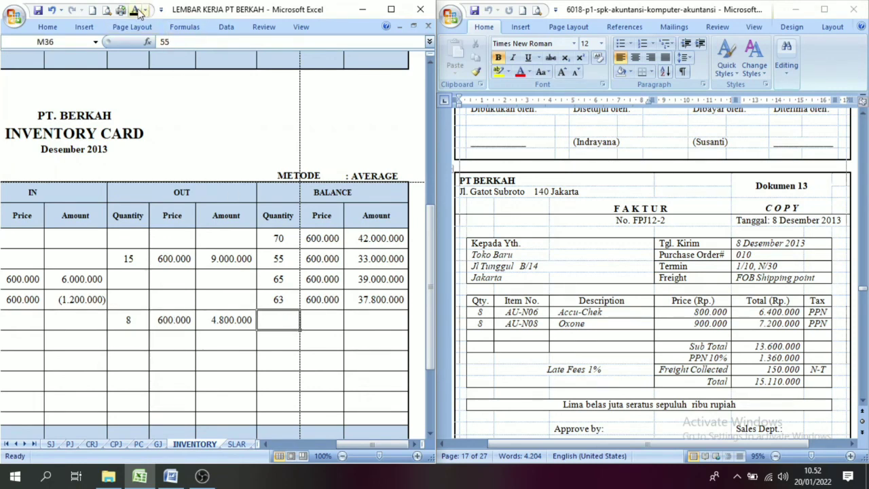
{"action": "left_click", "coordinate": [321, 321]}
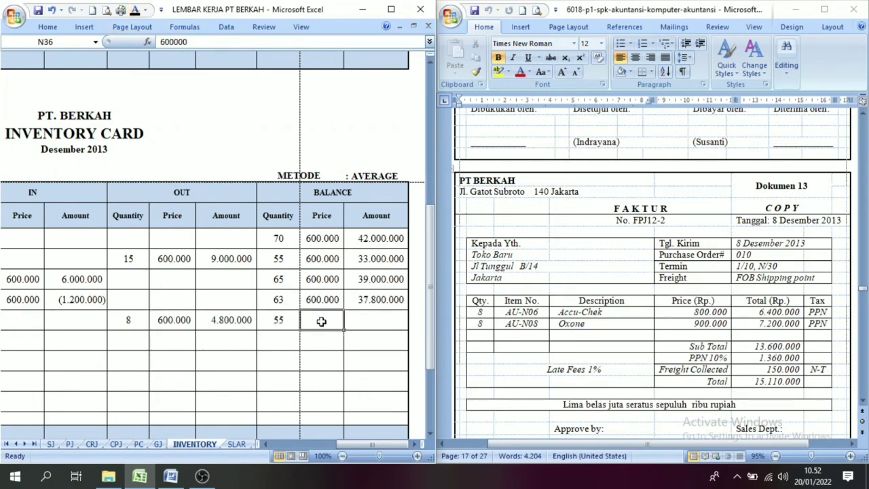
{"action": "left_click", "coordinate": [135, 10]}
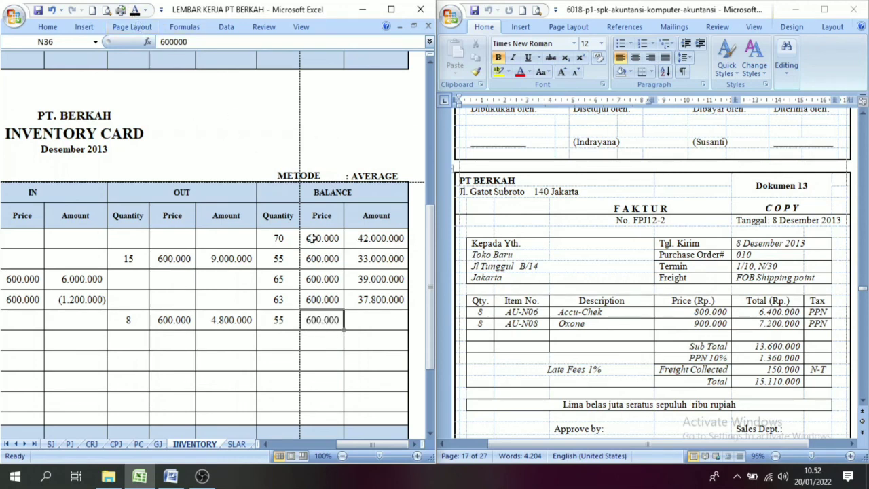
{"action": "left_click", "coordinate": [375, 323]}
{"action": "left_click", "coordinate": [135, 11]}
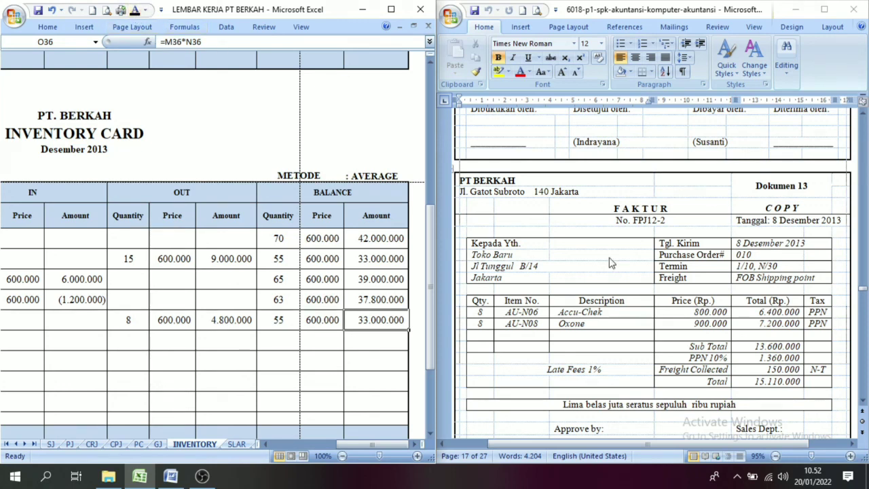
Step: Return to the Accu-Check card's 9 December row and bring up cash note NK12-1 (Dokumen 14) in Word
{"action": "left_click_drag", "start_coordinate": [368, 446], "coordinate": [291, 442]}
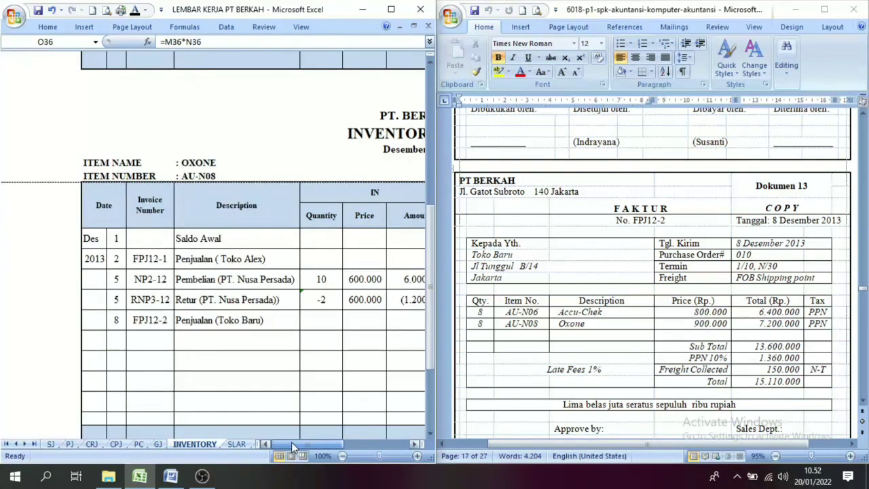
{"action": "left_click_drag", "start_coordinate": [430, 319], "coordinate": [442, 197]}
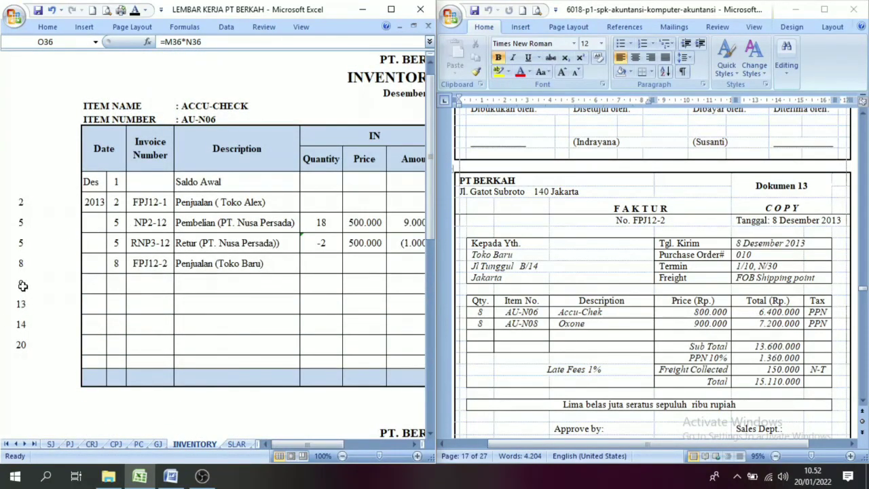
{"action": "left_click", "coordinate": [23, 285]}
{"action": "left_click_drag", "start_coordinate": [864, 403], "coordinate": [864, 402]}
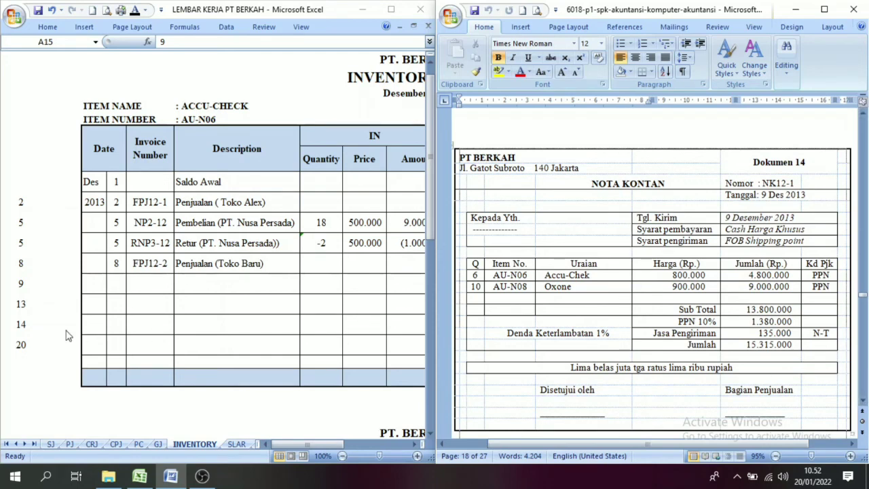
Step: Apply the Automatic font color to the date 9, invoice number NK12-1 and description Penjualan Tunai on the Accu-Check card (D15:F15)
{"action": "left_click", "coordinate": [114, 292]}
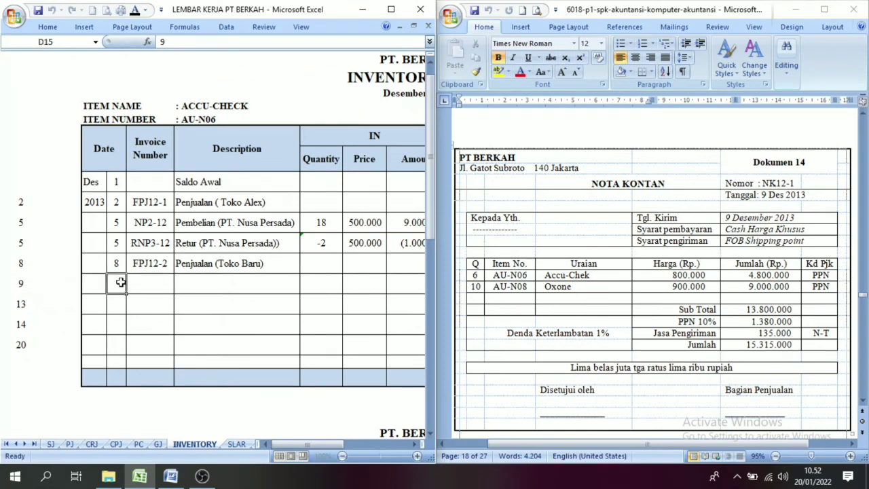
{"action": "left_click", "coordinate": [136, 11]}
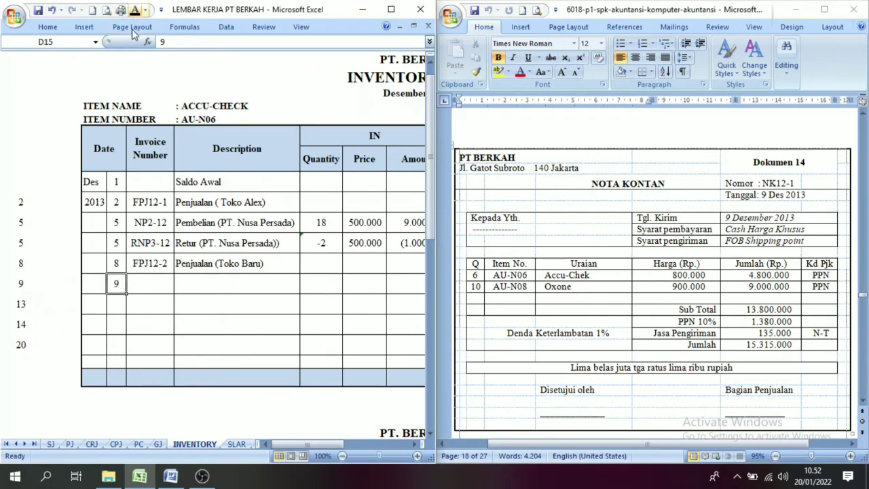
{"action": "left_click", "coordinate": [145, 296]}
{"action": "left_click", "coordinate": [141, 282]}
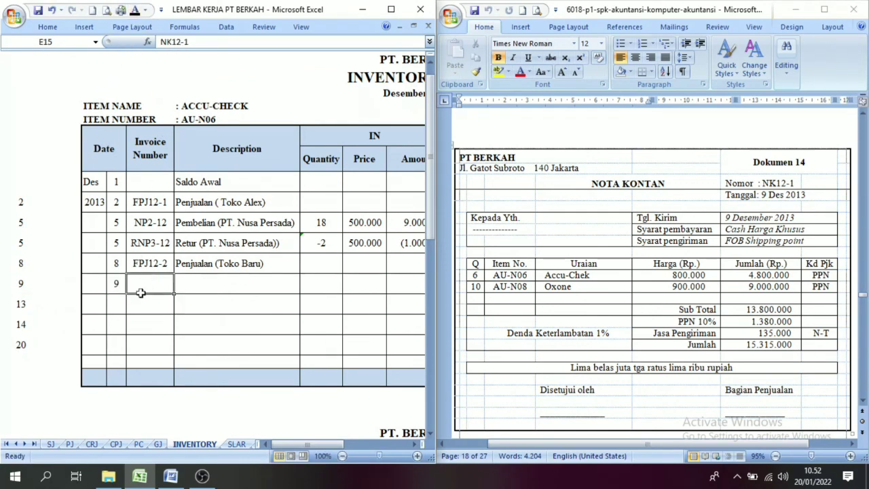
{"action": "left_click", "coordinate": [135, 10]}
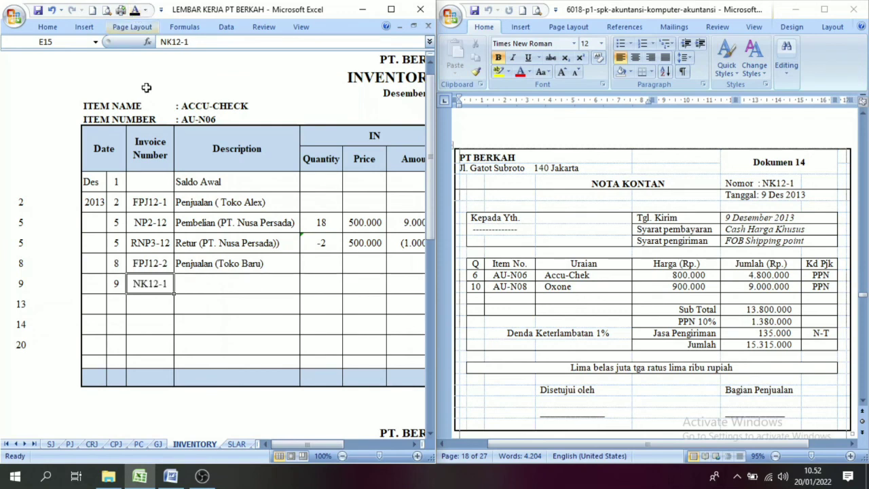
{"action": "left_click", "coordinate": [194, 285]}
{"action": "left_click", "coordinate": [135, 10]}
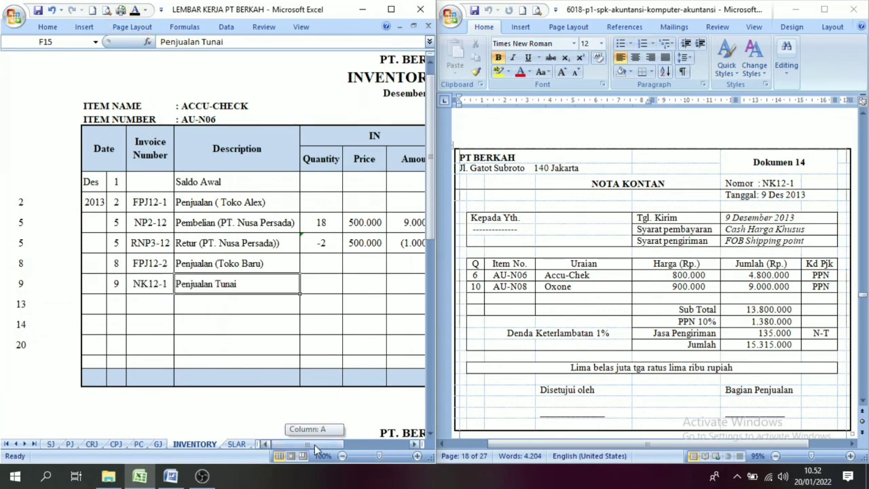
Step: Apply the Automatic font color to the OUT quantity, price and amount of the Accu-Check NK12-1 cash sale row (J15:L15)
{"action": "left_click_drag", "start_coordinate": [315, 445], "coordinate": [371, 445]}
{"action": "left_click", "coordinate": [170, 284]}
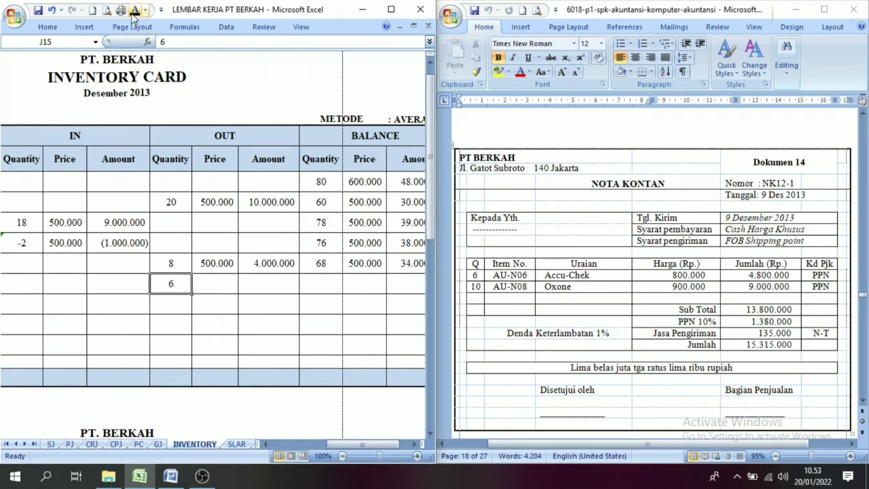
{"action": "left_click", "coordinate": [227, 275]}
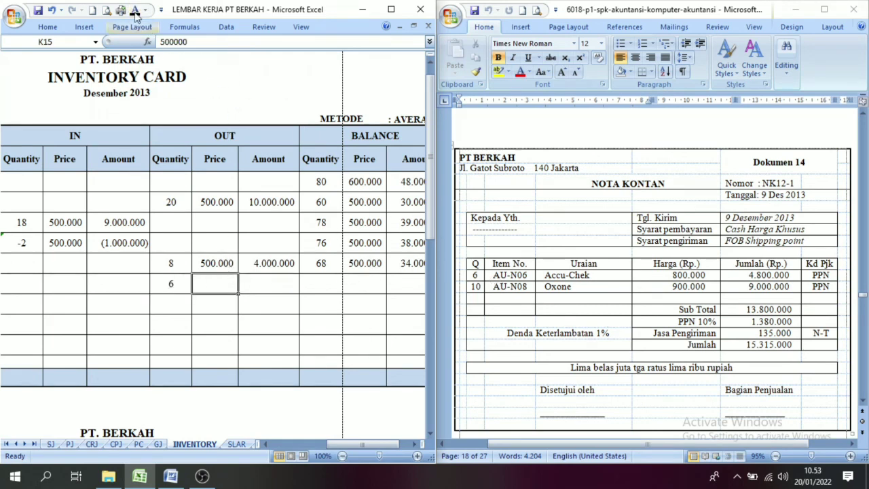
{"action": "left_click", "coordinate": [264, 291]}
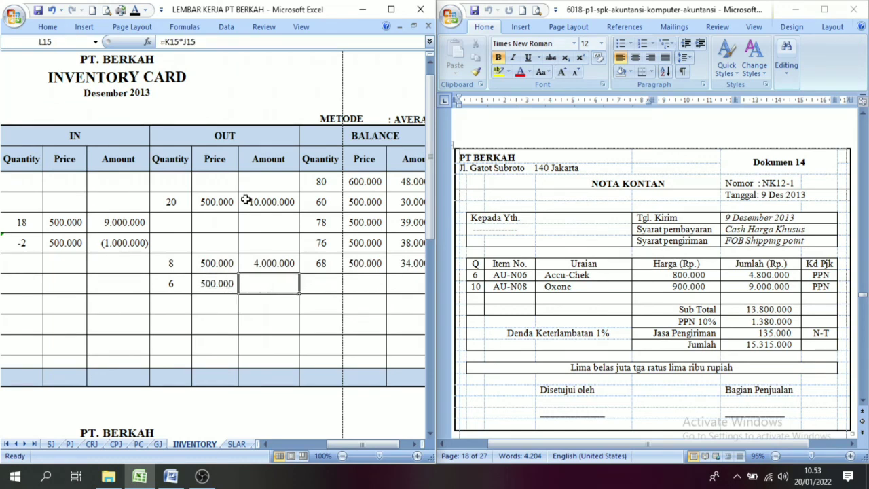
{"action": "left_click", "coordinate": [136, 11]}
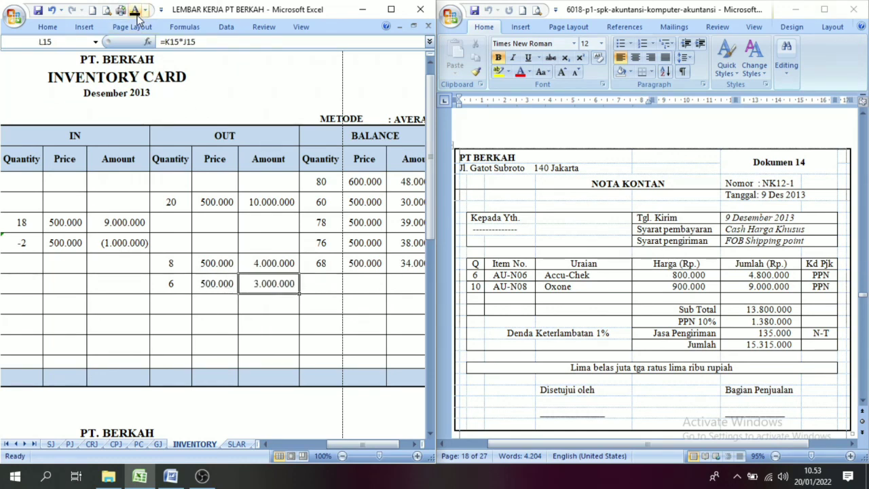
Step: Apply the Automatic font color to the balance quantity, price and amount of the Accu-Check NK12-1 cash sale row (M15:O15)
{"action": "left_click", "coordinate": [414, 445]}
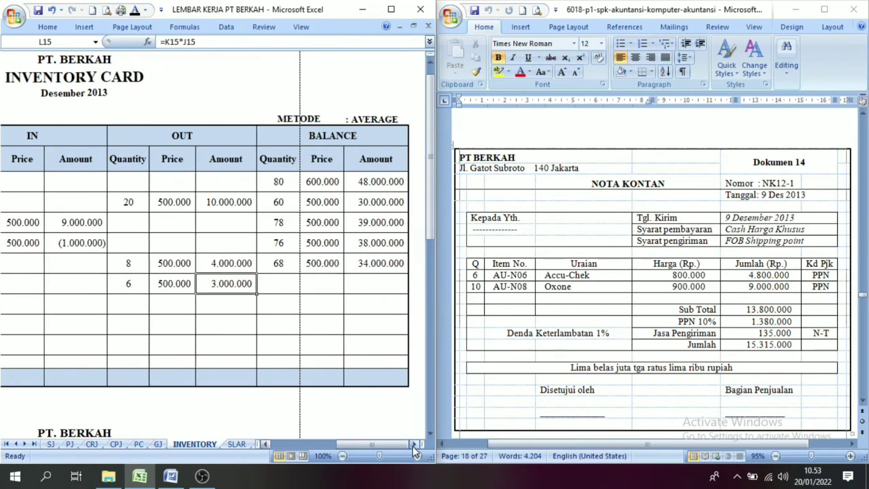
{"action": "left_click", "coordinate": [277, 285]}
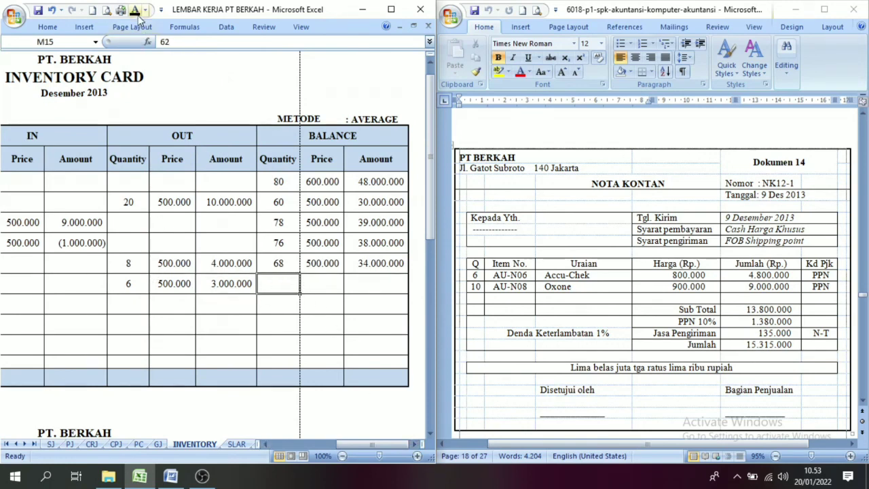
{"action": "left_click", "coordinate": [316, 288]}
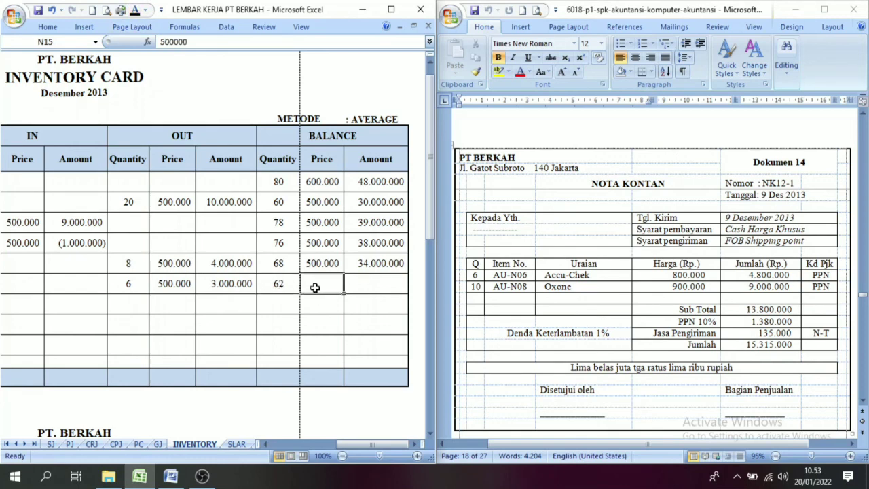
{"action": "left_click", "coordinate": [135, 13]}
{"action": "left_click", "coordinate": [381, 289]}
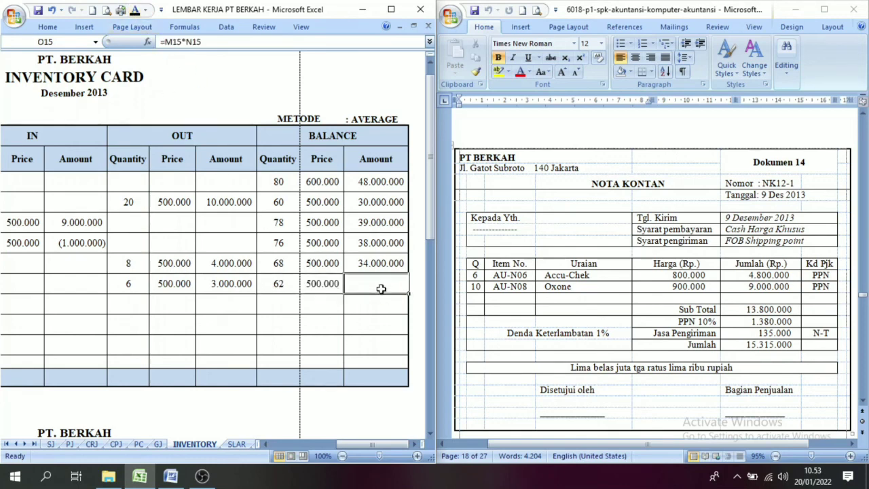
{"action": "left_click", "coordinate": [134, 13]}
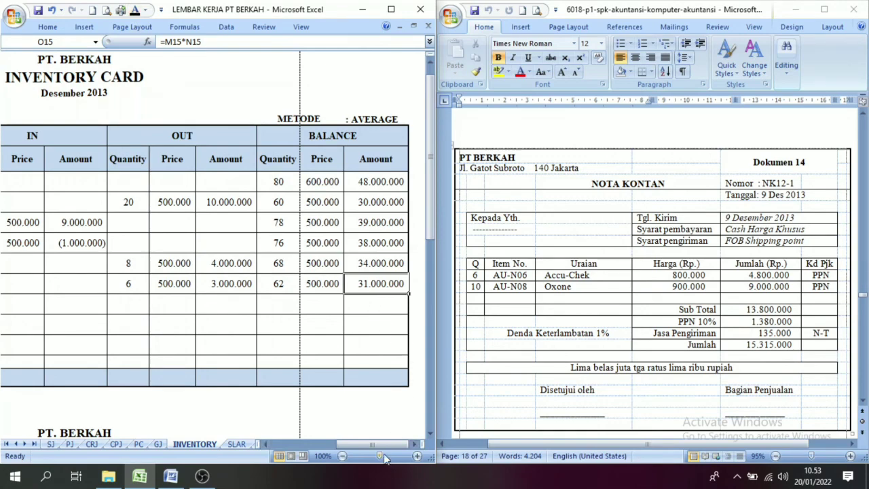
Step: Apply the Automatic font color to the date 9, invoice number NK12-1 and description Penjualan Tunai on the Oxone card (D37:F37)
{"action": "left_click_drag", "start_coordinate": [386, 445], "coordinate": [306, 445]}
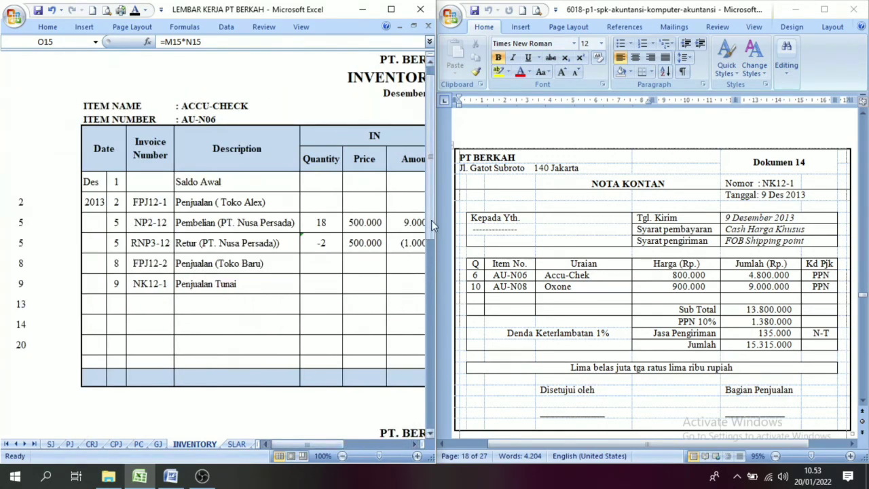
{"action": "left_click_drag", "start_coordinate": [431, 220], "coordinate": [426, 355]}
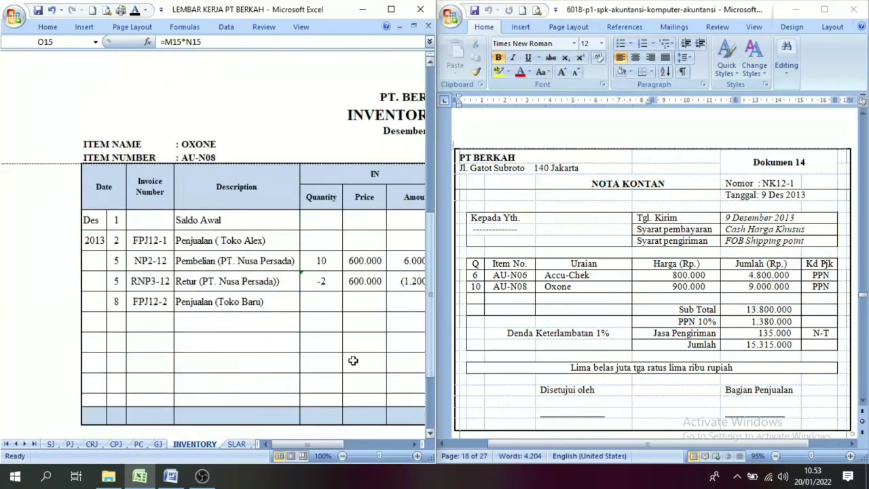
{"action": "left_click", "coordinate": [116, 322]}
{"action": "type", "text": "9"}
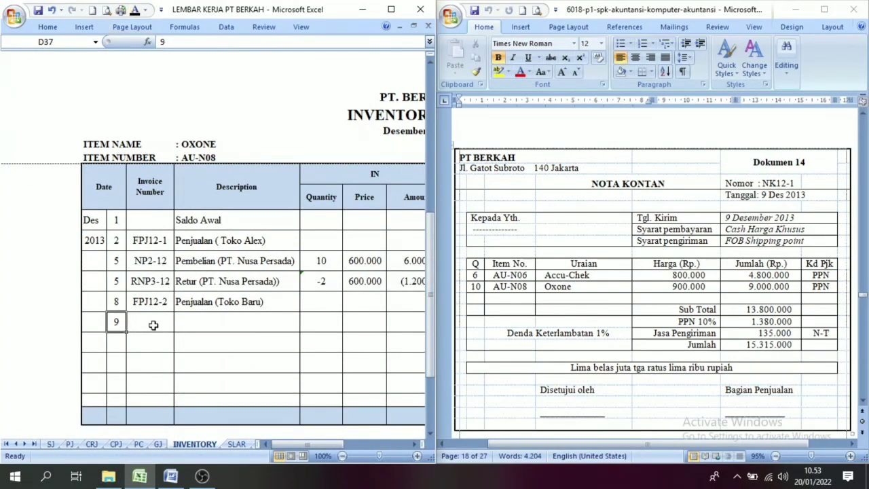
{"action": "left_click", "coordinate": [151, 324]}
{"action": "type", "text": "NK12-1"}
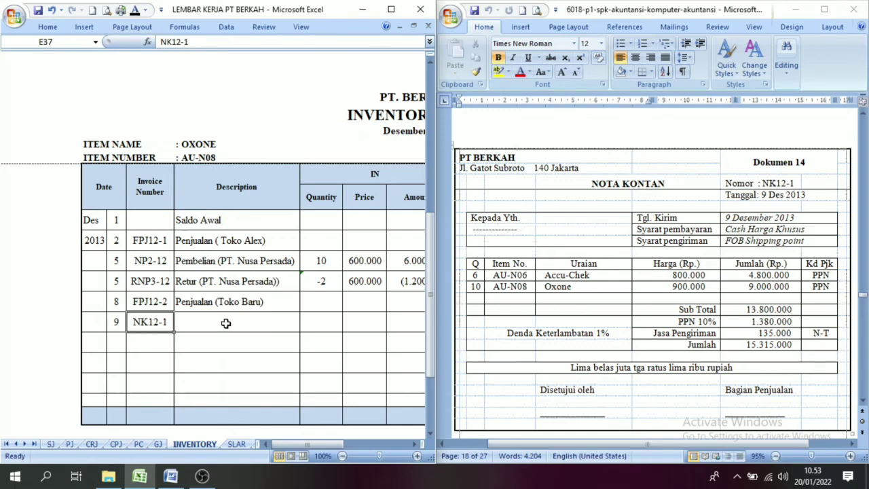
{"action": "left_click", "coordinate": [227, 324]}
{"action": "left_click", "coordinate": [136, 10]}
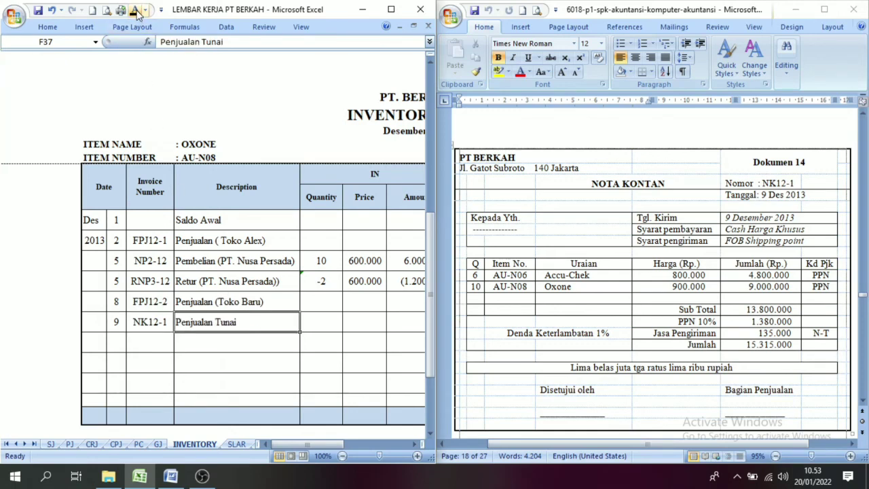
Step: Apply the Automatic font color to the OUT quantity, price and amount of the Oxone NK12-1 cash sale row (J37:L37)
{"action": "left_click_drag", "start_coordinate": [330, 442], "coordinate": [399, 444]}
{"action": "left_click", "coordinate": [134, 326]}
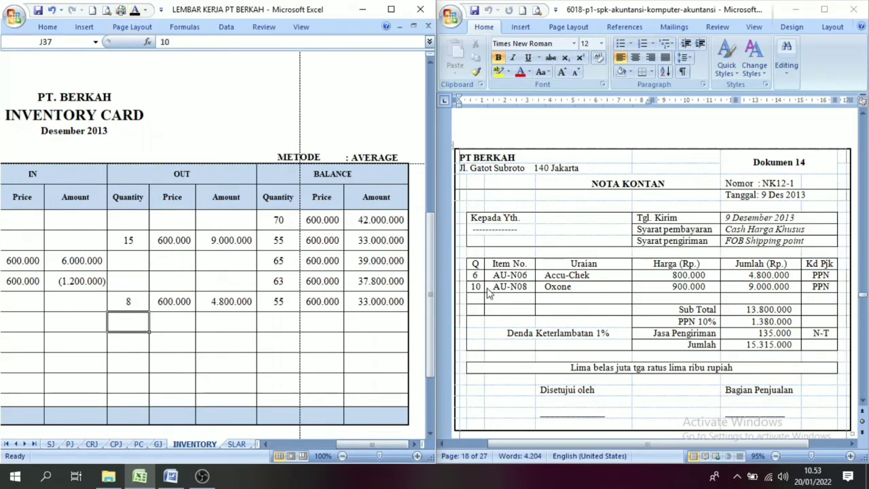
{"action": "left_click", "coordinate": [173, 324]}
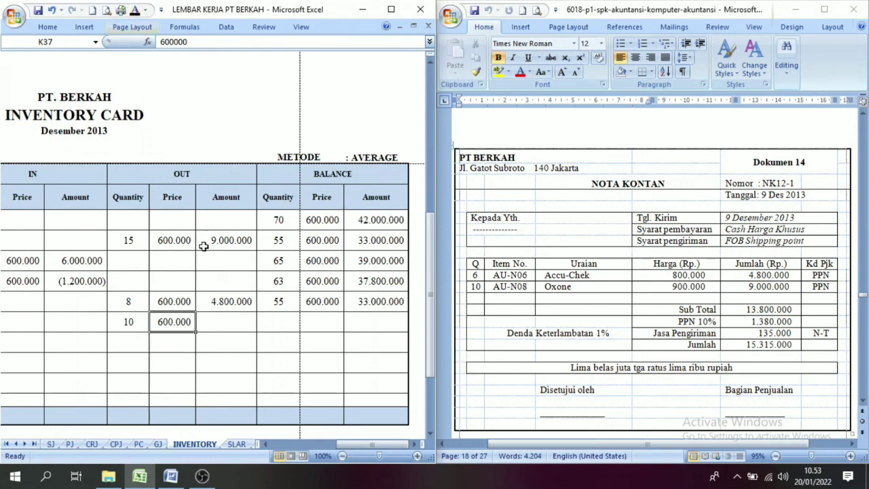
{"action": "left_click", "coordinate": [221, 323]}
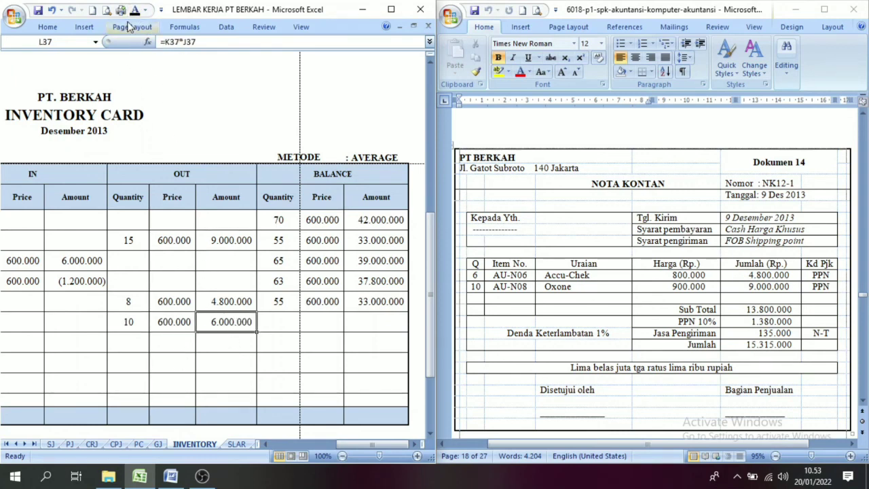
Step: Apply the Automatic font color to the balance quantity, price and amount of the Oxone NK12-1 cash sale row (M37:O37)
{"action": "left_click", "coordinate": [291, 320]}
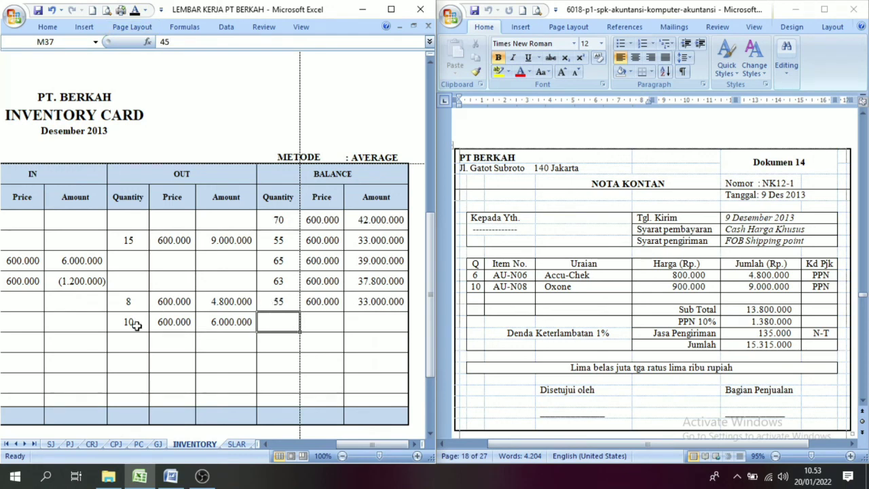
{"action": "left_click", "coordinate": [135, 10]}
{"action": "key", "text": "Right"}
{"action": "left_click", "coordinate": [135, 11]}
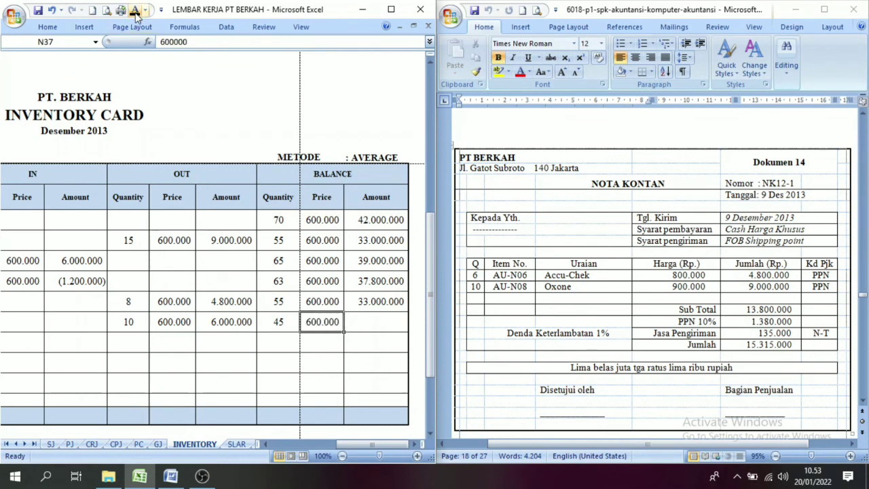
{"action": "left_click", "coordinate": [384, 325]}
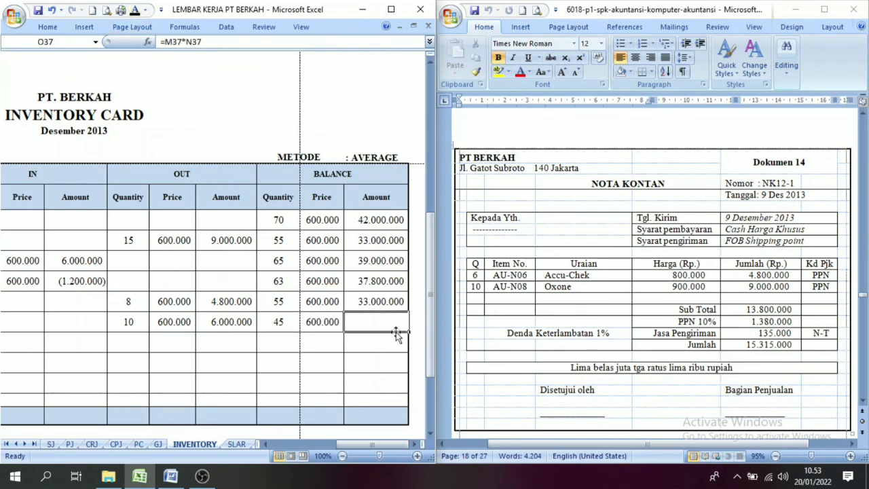
{"action": "left_click", "coordinate": [135, 11]}
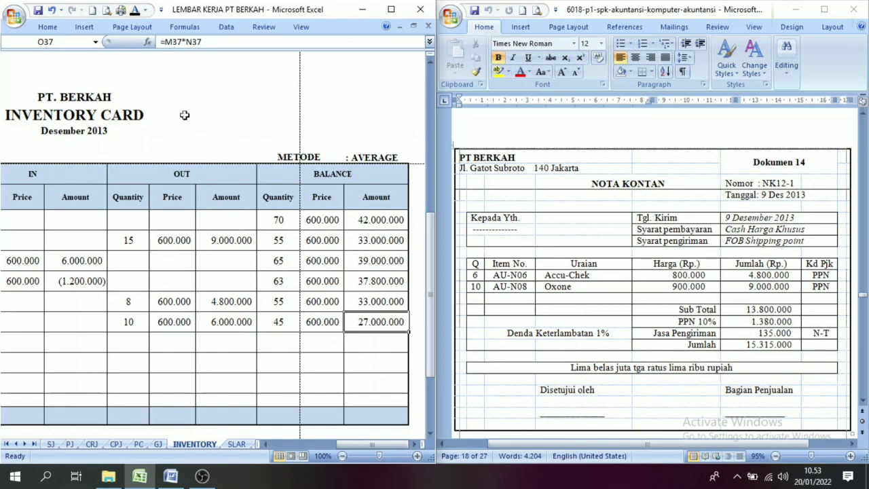
Step: Return to the Accu-Check card's 13 December row and check the item quantities on invoice LI4-12 (Dokumen 18) in Word
{"action": "left_click_drag", "start_coordinate": [370, 443], "coordinate": [312, 445]}
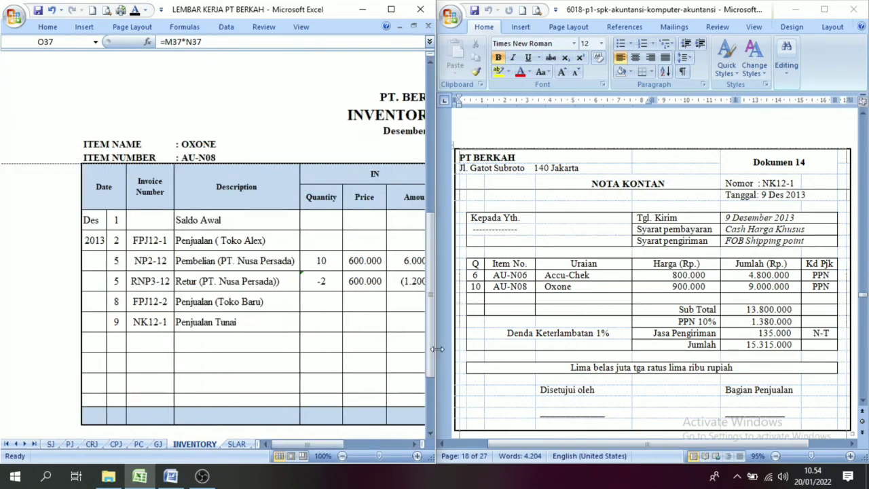
{"action": "left_click_drag", "start_coordinate": [431, 359], "coordinate": [434, 370]}
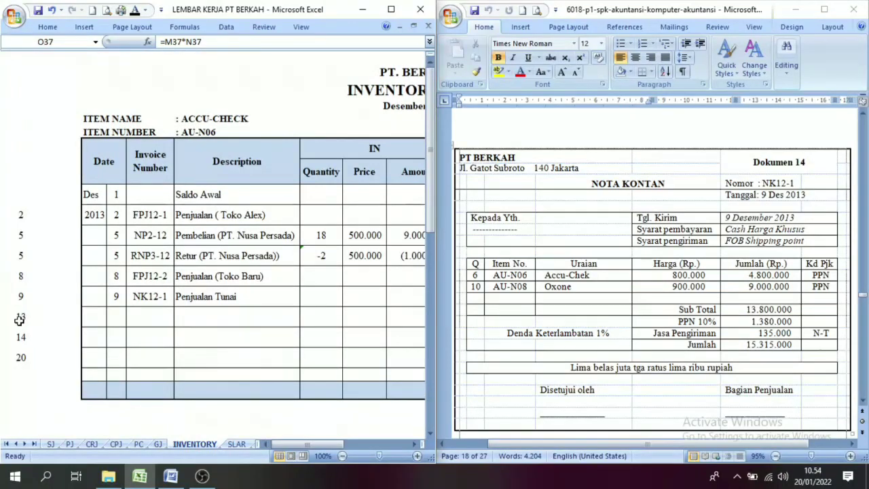
{"action": "left_click", "coordinate": [31, 318]}
{"action": "left_click", "coordinate": [864, 402]}
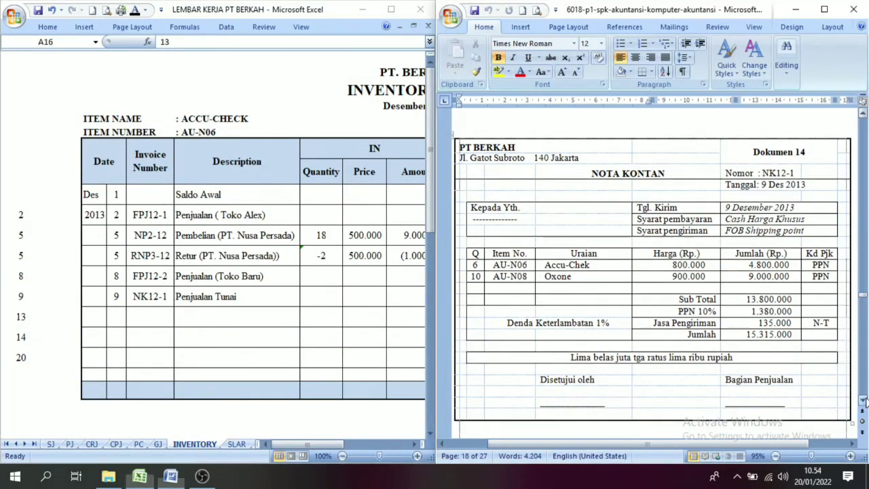
{"action": "left_click_drag", "start_coordinate": [863, 401], "coordinate": [863, 402]}
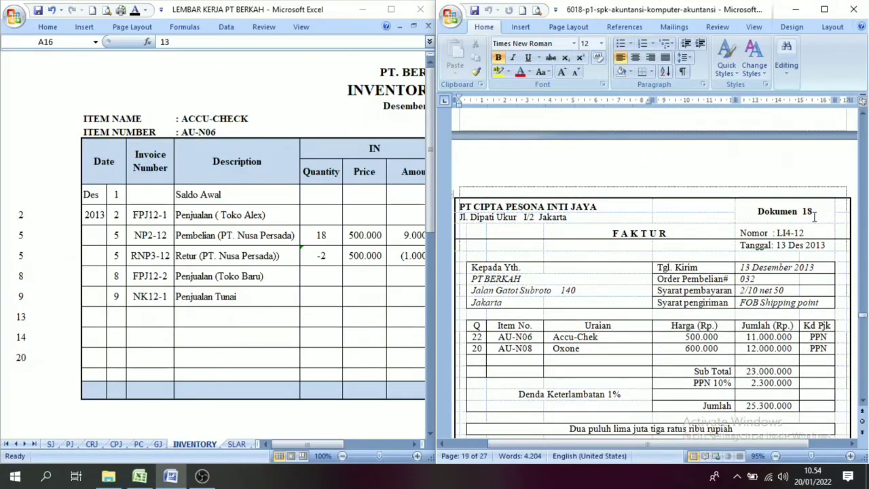
{"action": "left_click", "coordinate": [863, 401]}
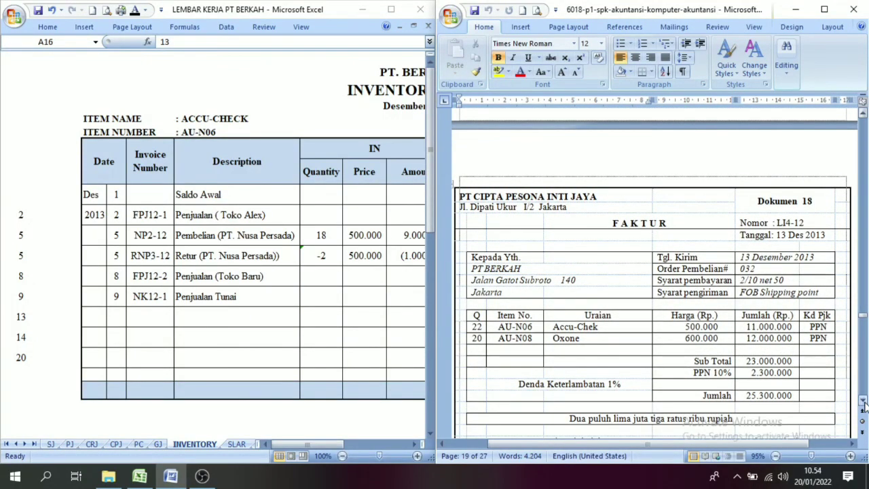
{"action": "double_click", "coordinate": [475, 327]}
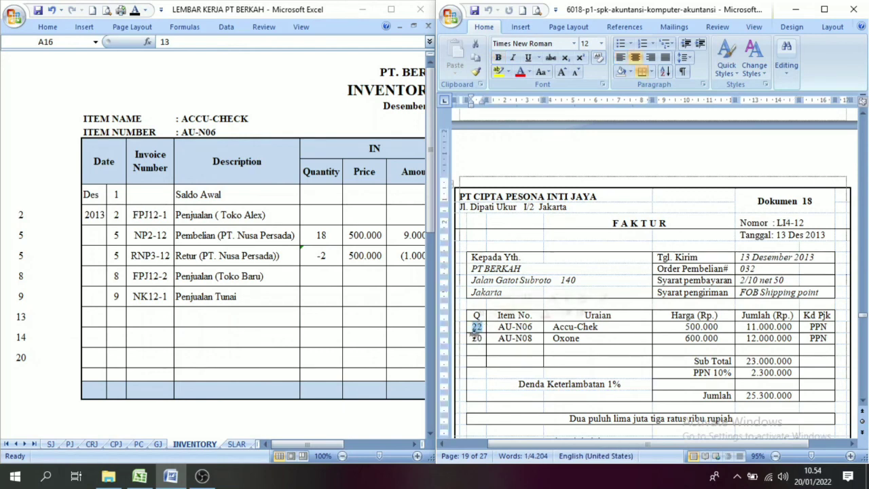
{"action": "double_click", "coordinate": [479, 338]}
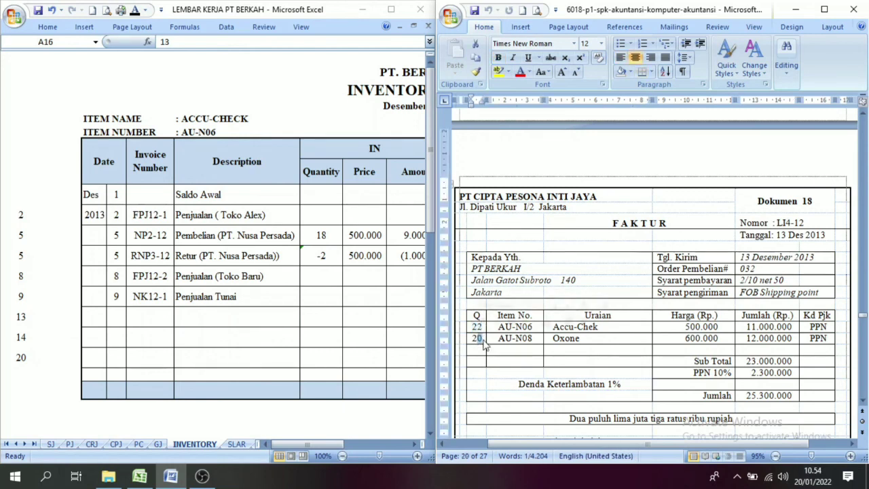
Step: Apply the Automatic font color to the date 13, invoice number L14-12 and description Pembelian (PT. Cipta Pesona) on the Accu-Check card (D16:F16)
{"action": "left_click", "coordinate": [116, 318]}
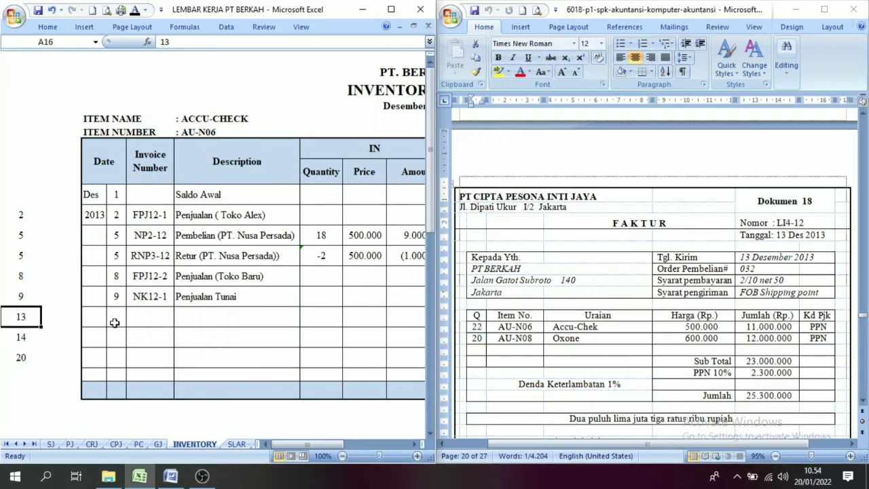
{"action": "left_click", "coordinate": [135, 10]}
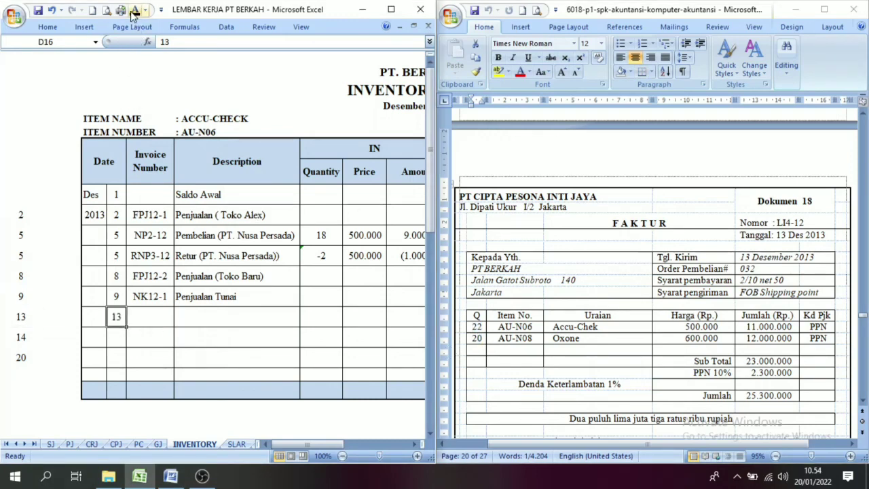
{"action": "left_click", "coordinate": [138, 319]}
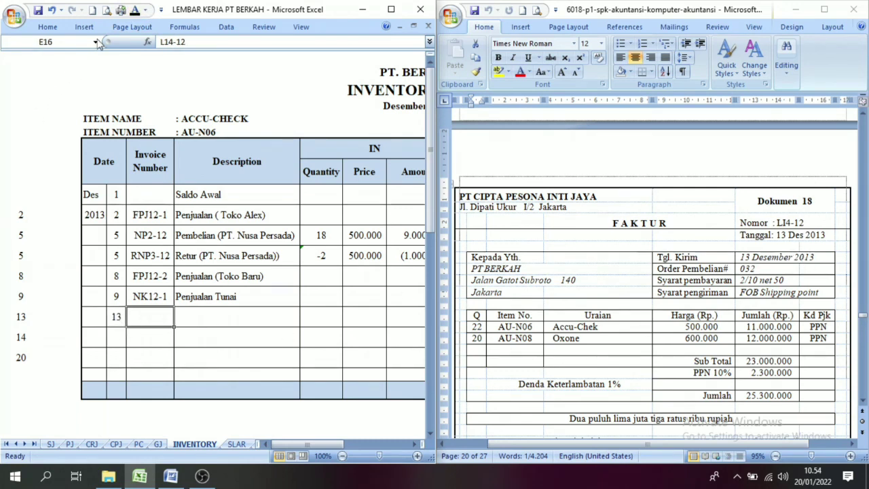
{"action": "left_click", "coordinate": [135, 10]}
{"action": "left_click", "coordinate": [207, 318]}
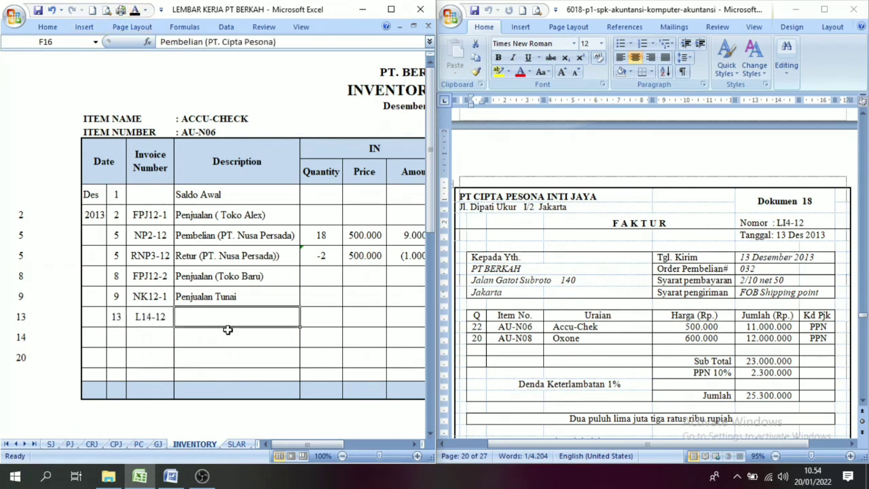
{"action": "left_click", "coordinate": [135, 9]}
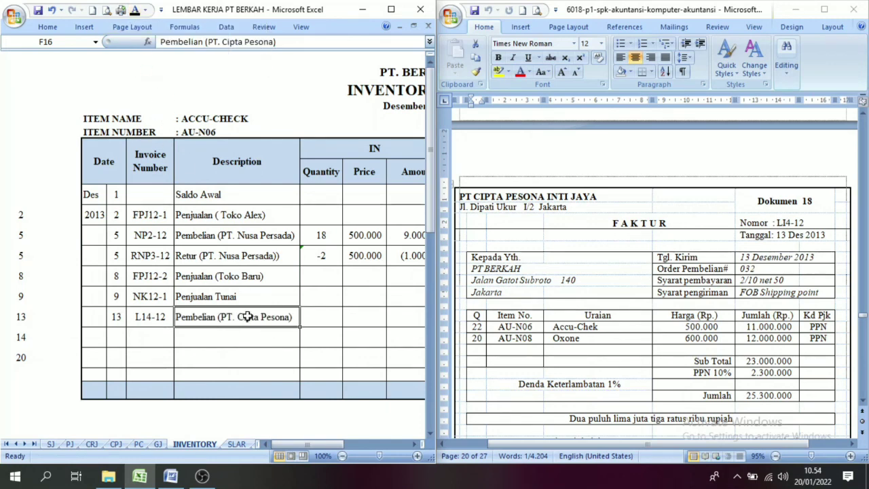
Step: Apply the Automatic font color to the IN quantity, price and amount of the Accu-Check L14-12 purchase row (G16:I16)
{"action": "left_click", "coordinate": [416, 445]}
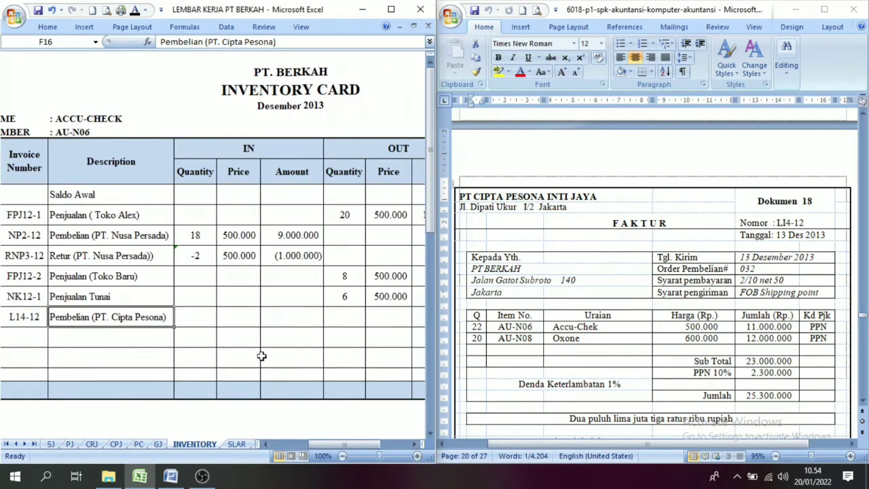
{"action": "left_click", "coordinate": [194, 318]}
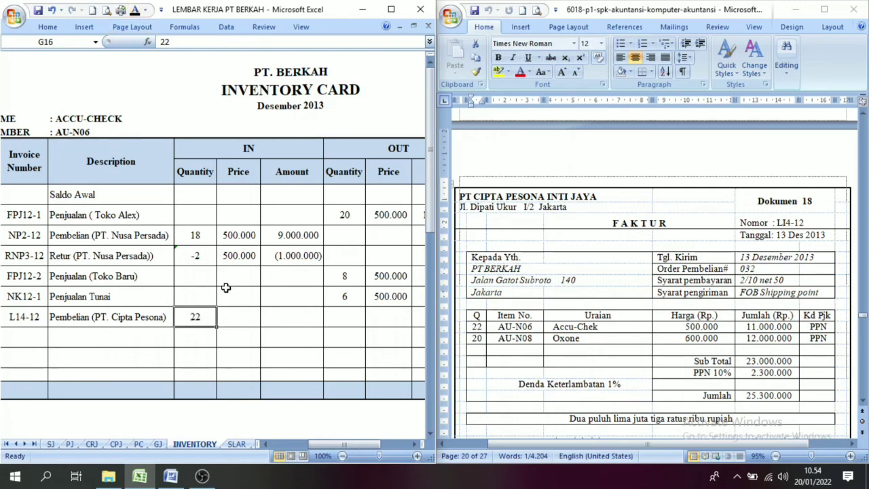
{"action": "left_click", "coordinate": [238, 320]}
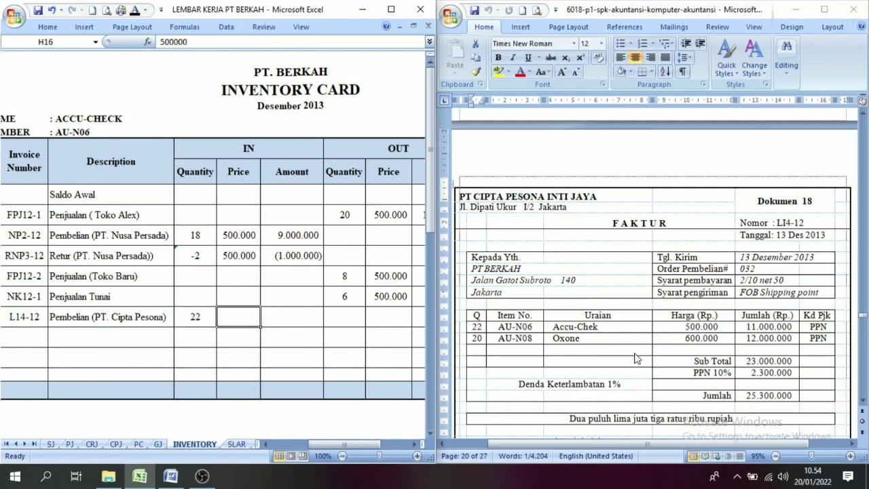
{"action": "left_click", "coordinate": [136, 10]}
{"action": "left_click", "coordinate": [286, 317]}
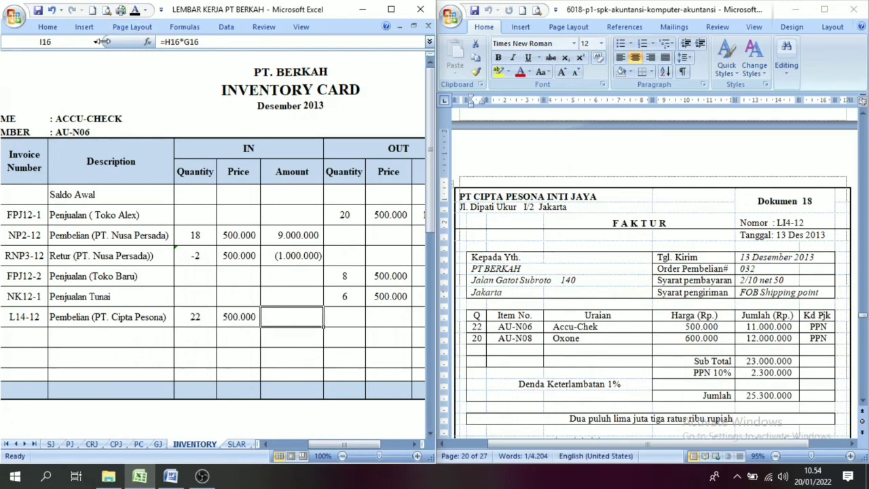
{"action": "left_click", "coordinate": [135, 10]}
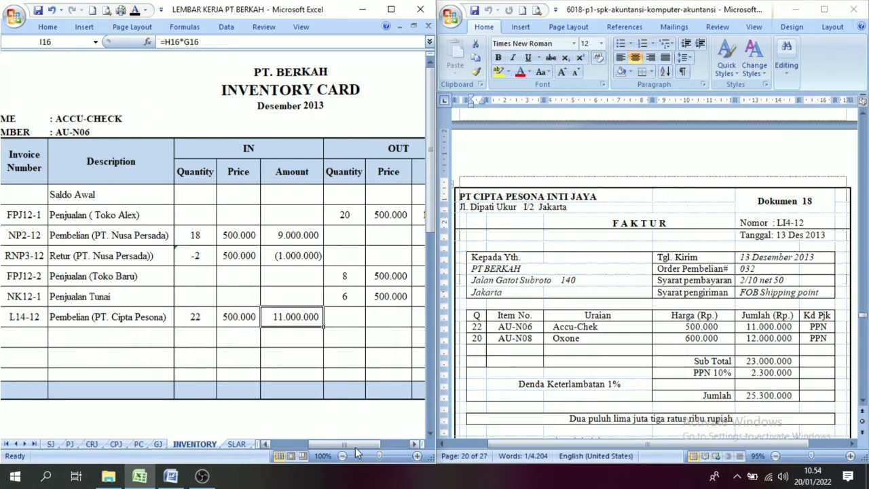
Step: Apply the Automatic font color to the balance quantity, price and amount of the Accu-Check L14-12 purchase row (M16:O16)
{"action": "left_click_drag", "start_coordinate": [358, 444], "coordinate": [381, 449]}
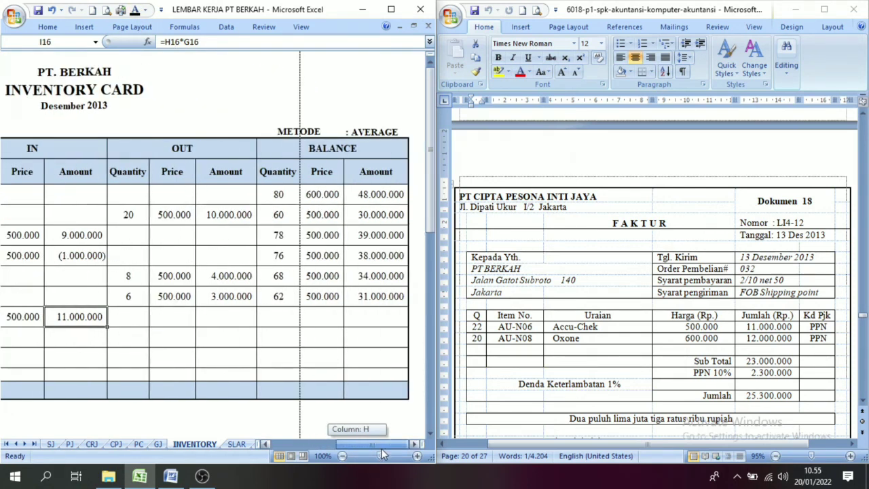
{"action": "left_click", "coordinate": [266, 444]}
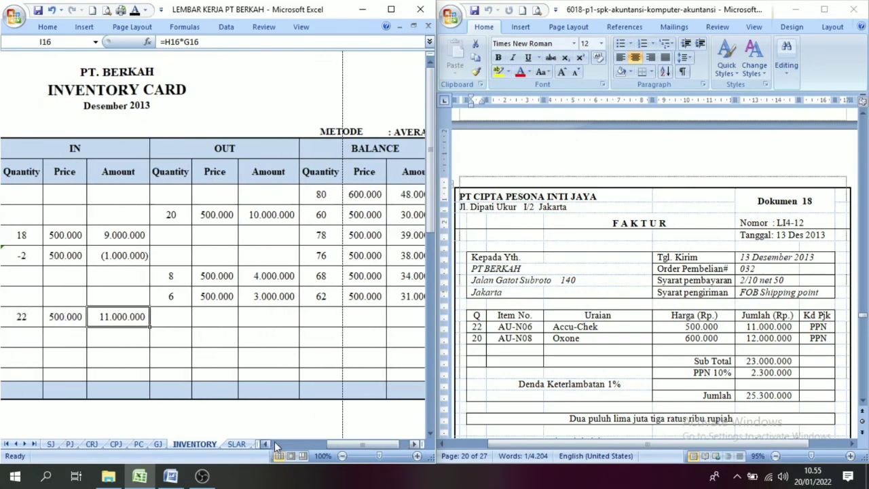
{"action": "left_click", "coordinate": [317, 315]}
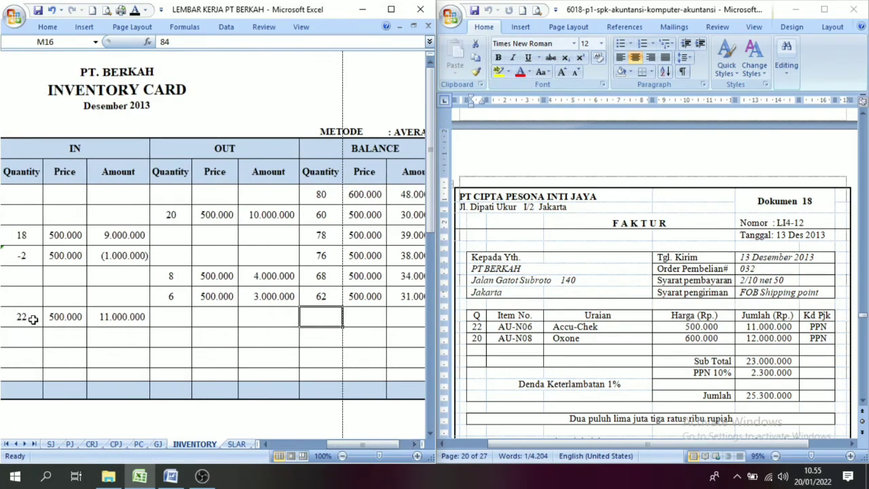
{"action": "left_click", "coordinate": [26, 318]}
{"action": "left_click", "coordinate": [309, 316]}
{"action": "left_click", "coordinate": [320, 301]}
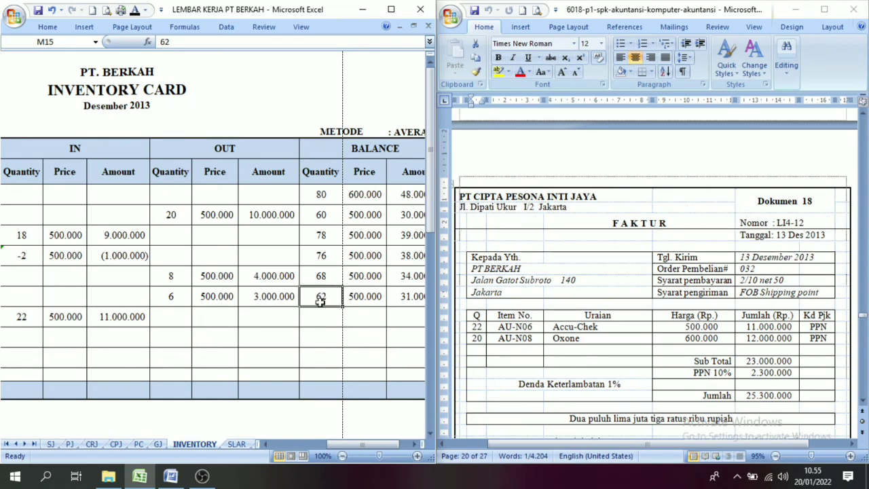
{"action": "left_click", "coordinate": [327, 318]}
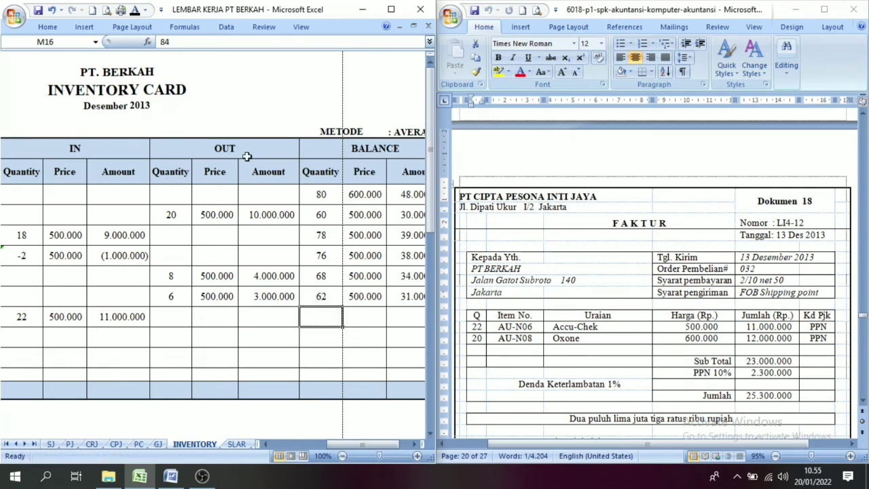
{"action": "left_click", "coordinate": [133, 11]}
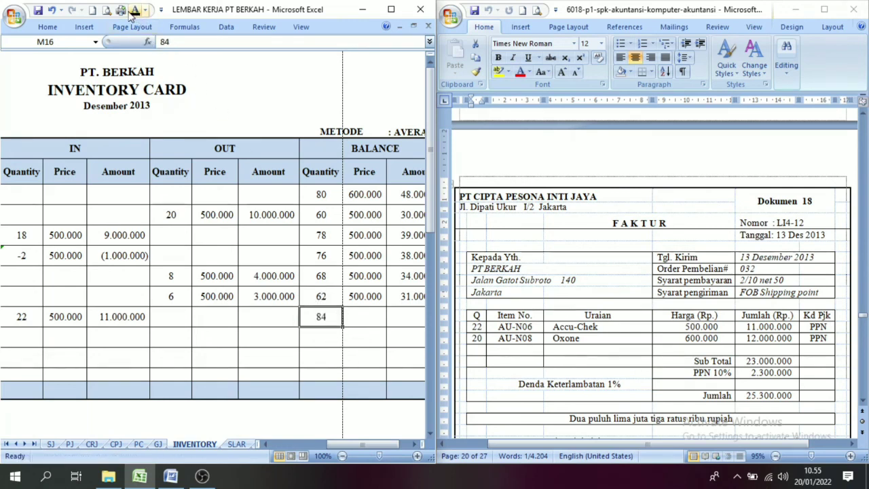
{"action": "left_click", "coordinate": [377, 318]}
{"action": "left_click", "coordinate": [134, 11]}
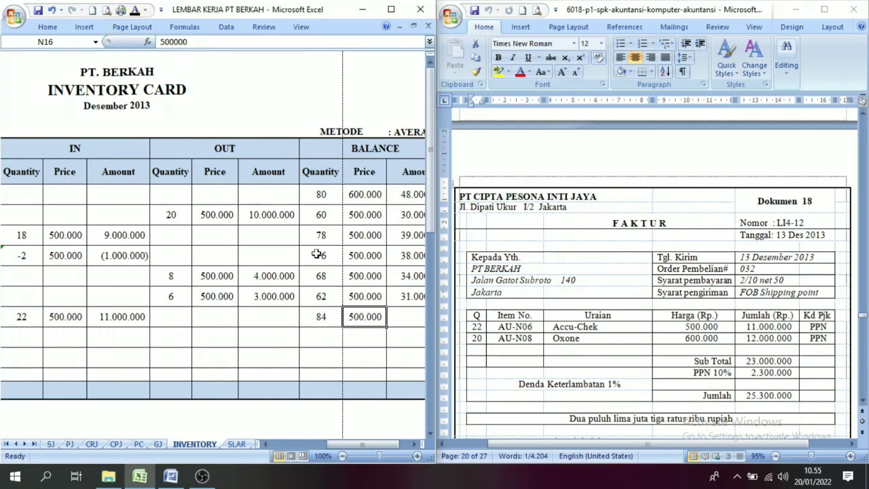
{"action": "left_click", "coordinate": [400, 319]}
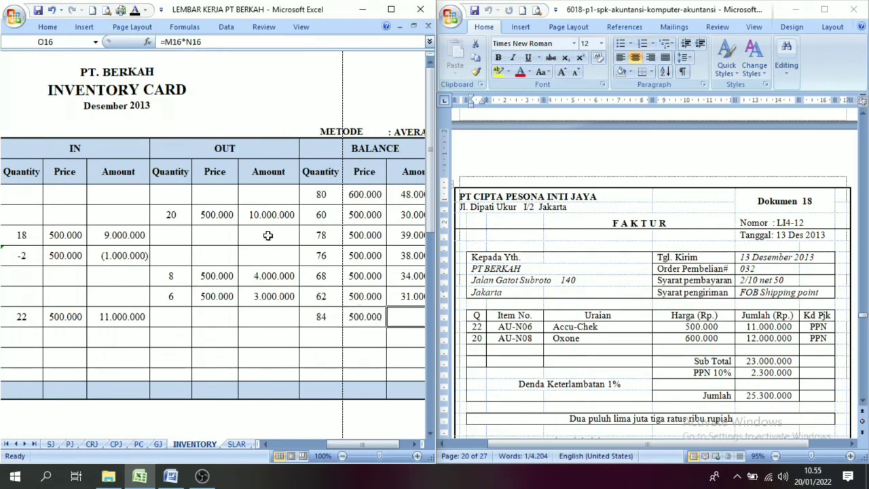
{"action": "left_click", "coordinate": [134, 11]}
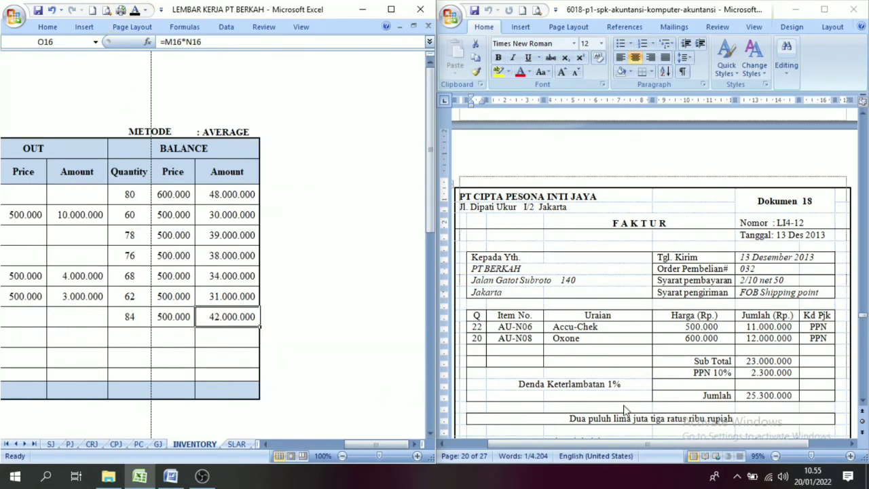
Step: Apply the Automatic font color to the date 13, invoice number L14-12 and description Pembelian (PT. Cipta Pesona) on the Oxone card (D38:F38)
{"action": "left_click_drag", "start_coordinate": [386, 440], "coordinate": [299, 444]}
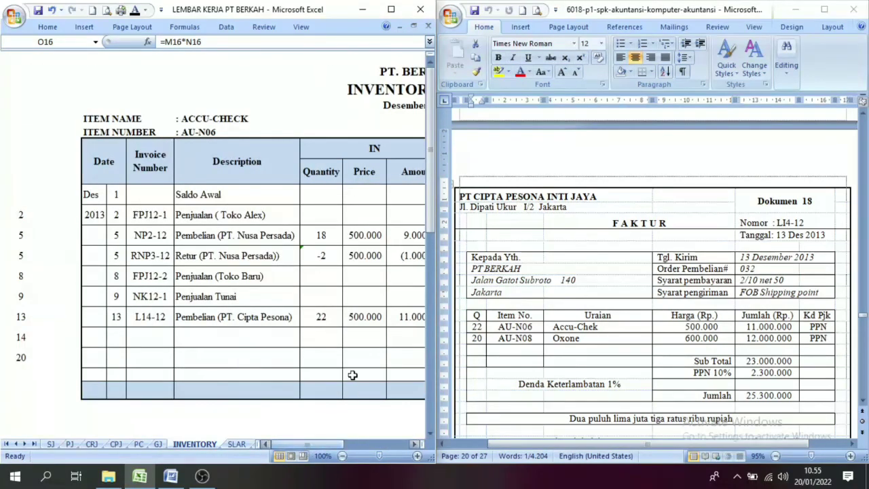
{"action": "left_click_drag", "start_coordinate": [432, 228], "coordinate": [388, 386]}
{"action": "left_click", "coordinate": [116, 288]}
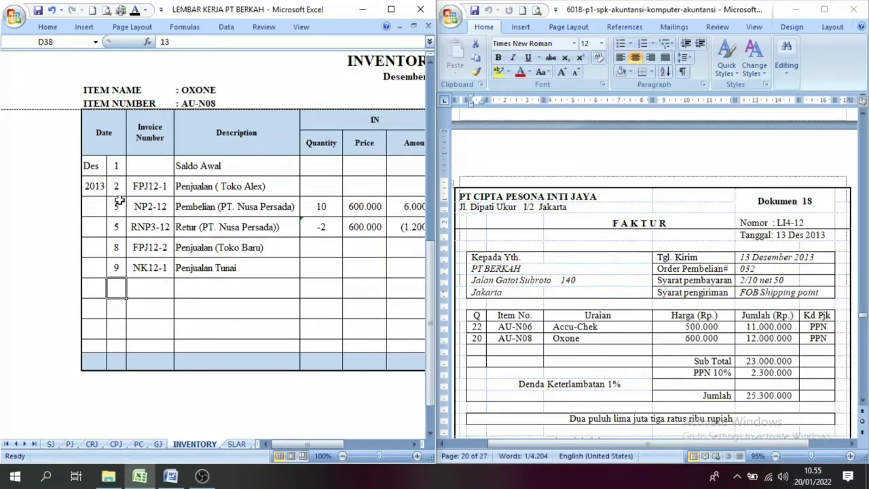
{"action": "left_click", "coordinate": [134, 12]}
{"action": "left_click", "coordinate": [155, 290]}
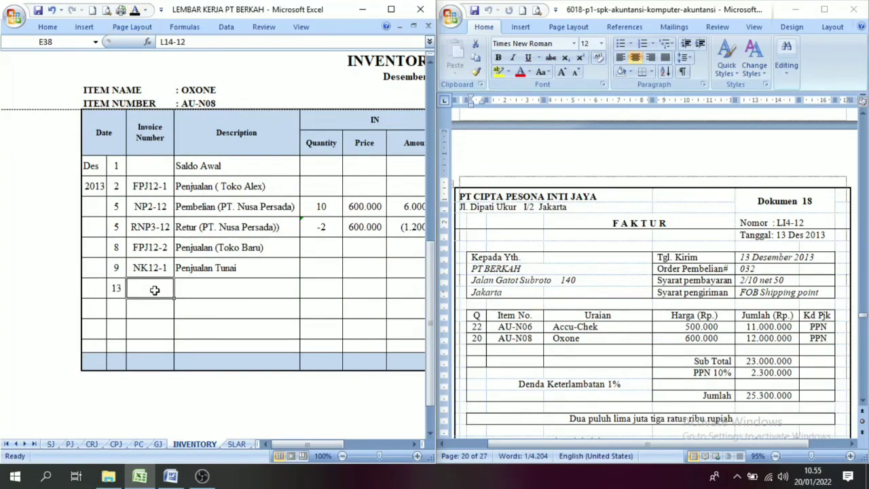
{"action": "left_click", "coordinate": [135, 11]}
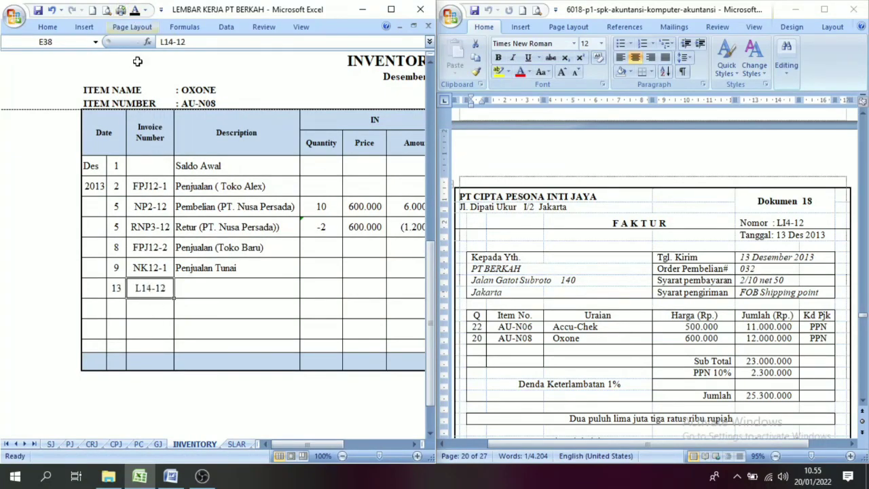
{"action": "left_click", "coordinate": [205, 288]}
{"action": "left_click", "coordinate": [135, 11]}
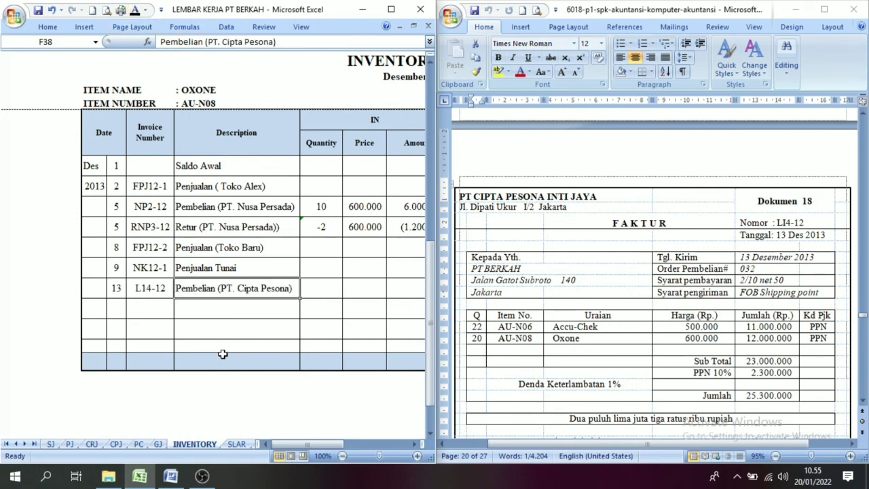
Step: Apply the Automatic font color to the IN quantity, price and amount of the Oxone L14-12 purchase row (G38:I38)
{"action": "left_click", "coordinate": [413, 445]}
{"action": "left_click", "coordinate": [413, 444]}
{"action": "left_click", "coordinate": [413, 444]}
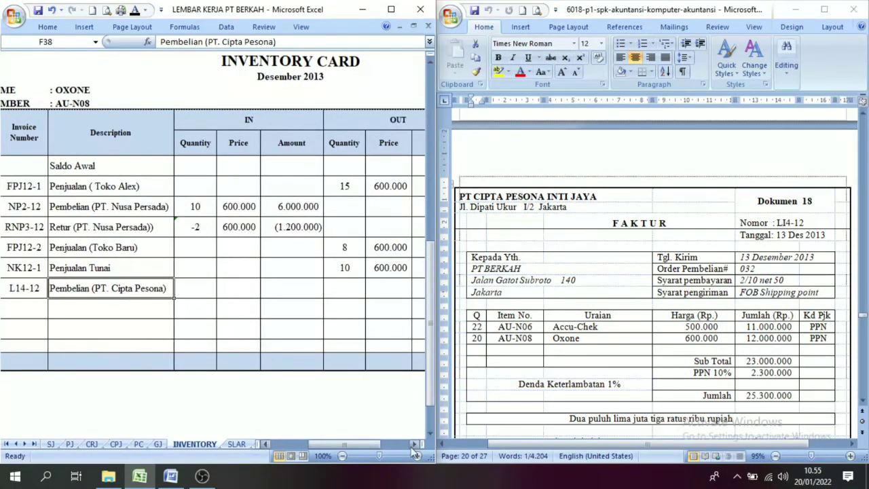
{"action": "left_click", "coordinate": [202, 303]}
{"action": "left_click", "coordinate": [195, 293]}
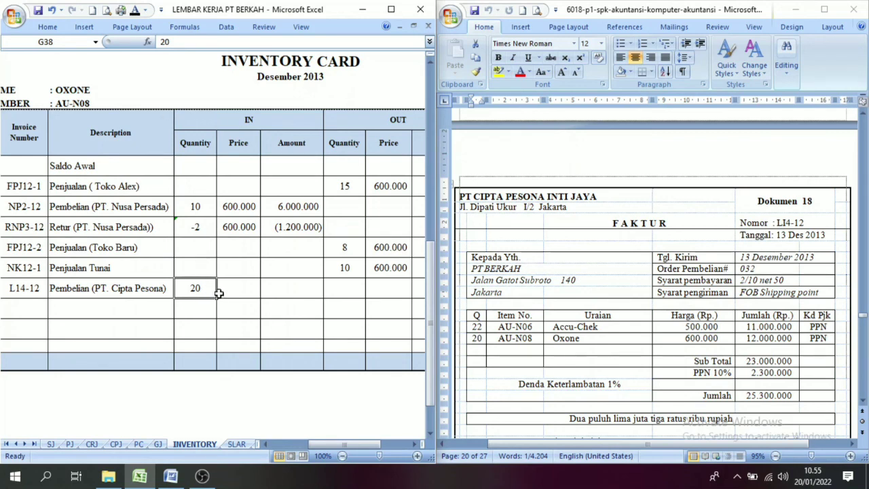
{"action": "left_click", "coordinate": [239, 294]}
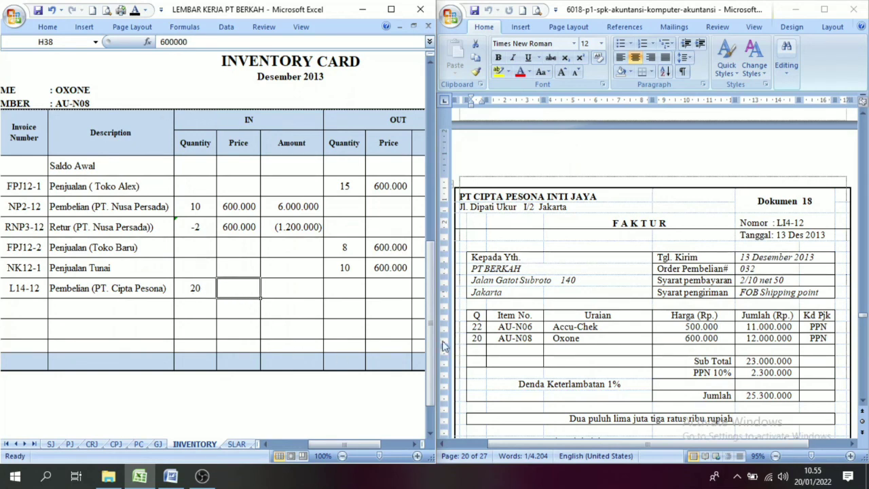
{"action": "left_click", "coordinate": [135, 11]}
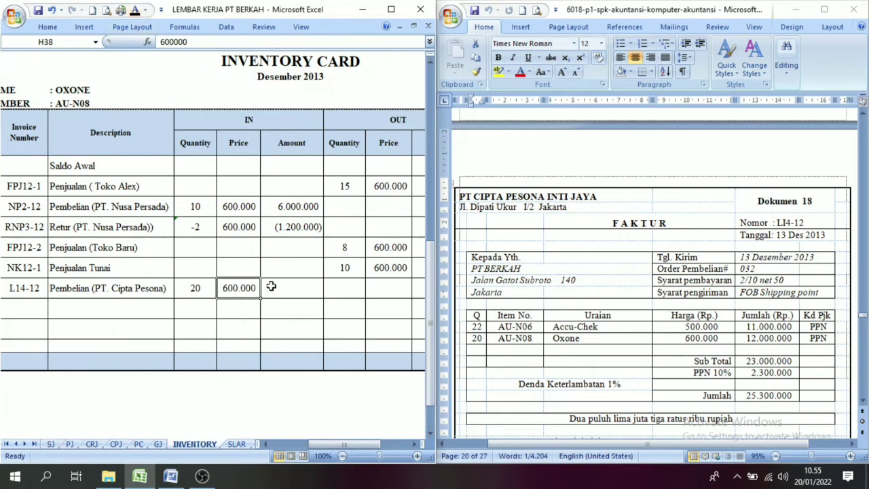
{"action": "left_click", "coordinate": [299, 291]}
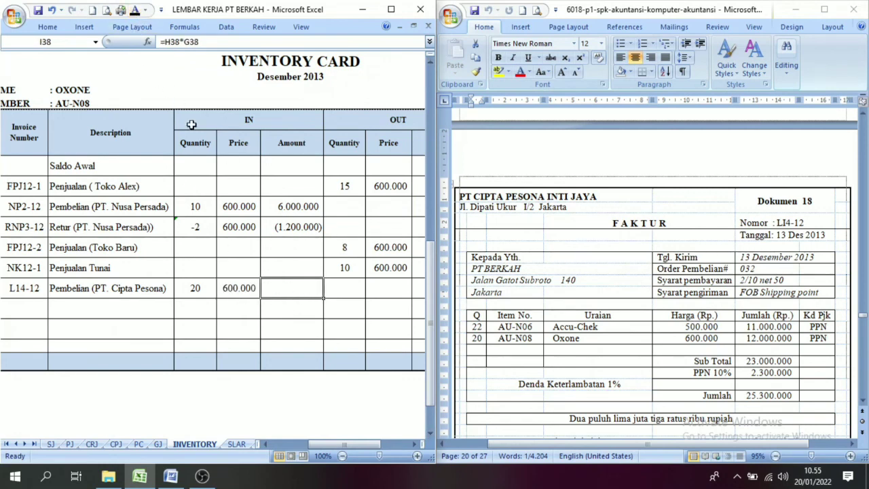
{"action": "left_click", "coordinate": [136, 11]}
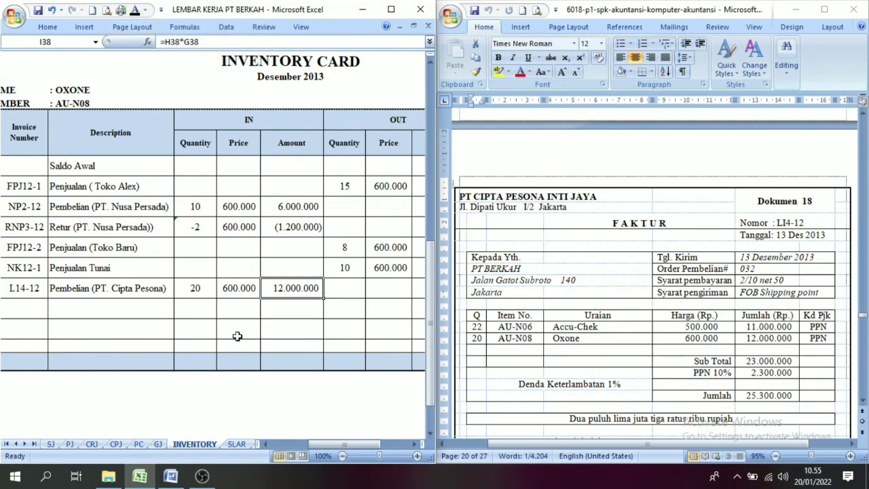
Step: Apply the Automatic font color to the balance quantity, price and amount of the Oxone L14-12 purchase row (M38:O38)
{"action": "left_click_drag", "start_coordinate": [342, 439], "coordinate": [368, 450]}
{"action": "left_click", "coordinate": [321, 288]}
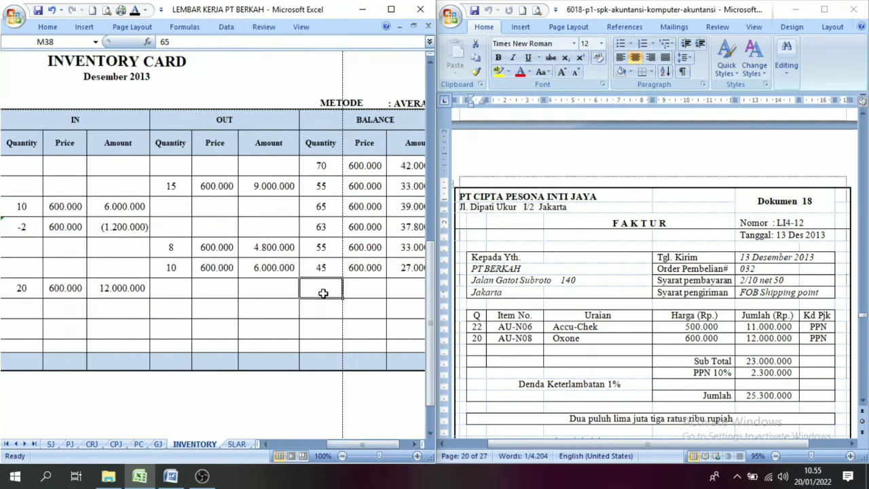
{"action": "left_click", "coordinate": [20, 288]}
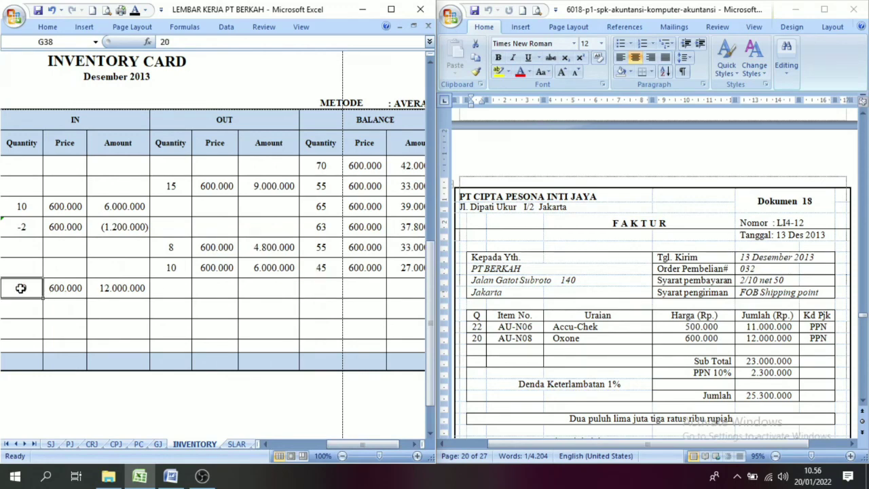
{"action": "left_click", "coordinate": [330, 295]}
{"action": "left_click", "coordinate": [9, 289]}
{"action": "left_click", "coordinate": [301, 288]}
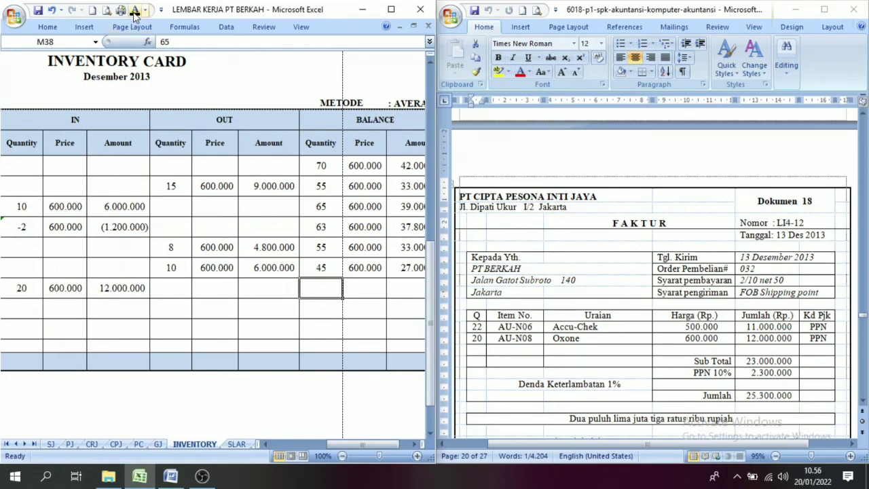
{"action": "left_click", "coordinate": [358, 289]}
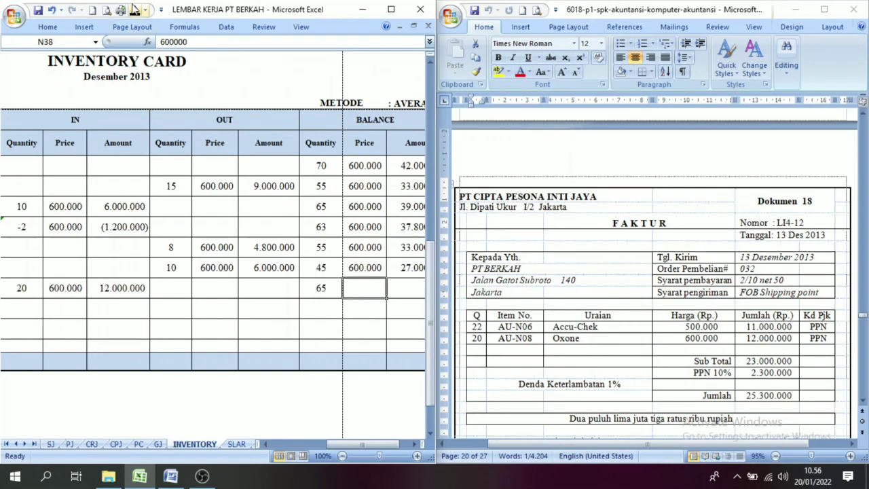
{"action": "left_click", "coordinate": [406, 291]}
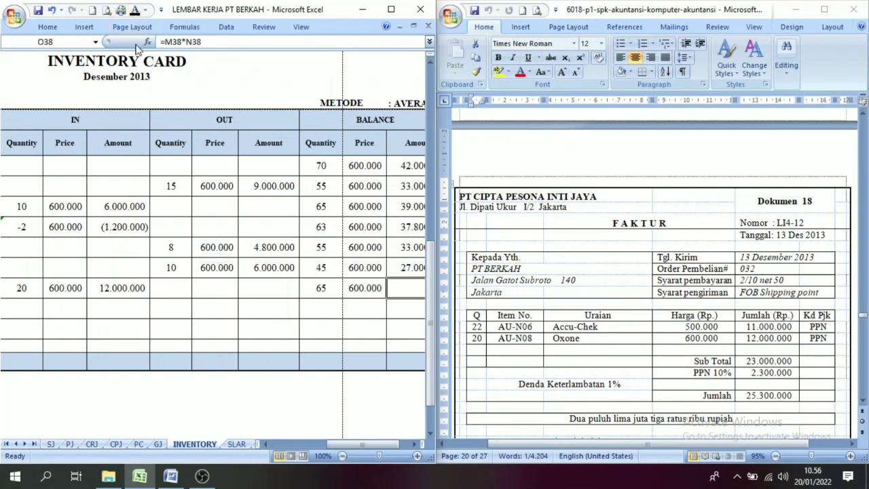
{"action": "scroll", "coordinate": [117, 64], "scroll_direction": "right", "scroll_amount": 2}
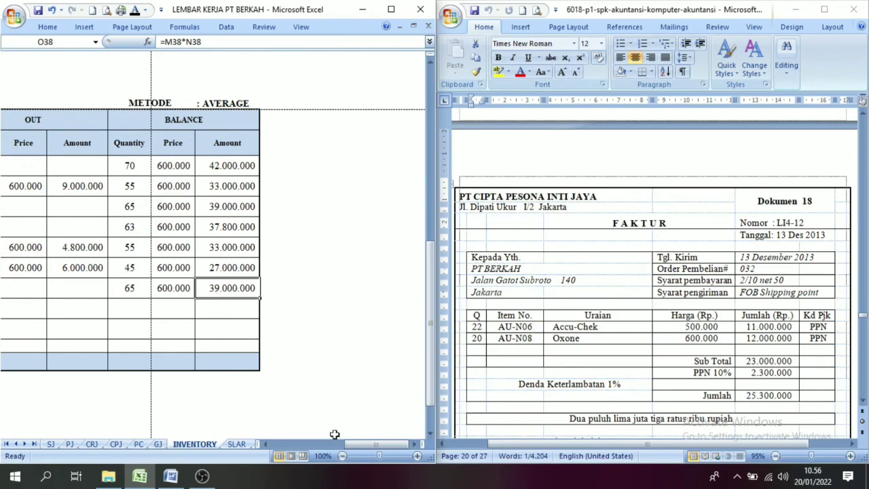
Step: Apply the Automatic font color to the date 14, invoice number FPJ12-3 and description Penjualan (Toko Contoh) on the Accu-Check card (D17:F17)
{"action": "scroll", "coordinate": [371, 444], "scroll_direction": "left", "scroll_amount": 3}
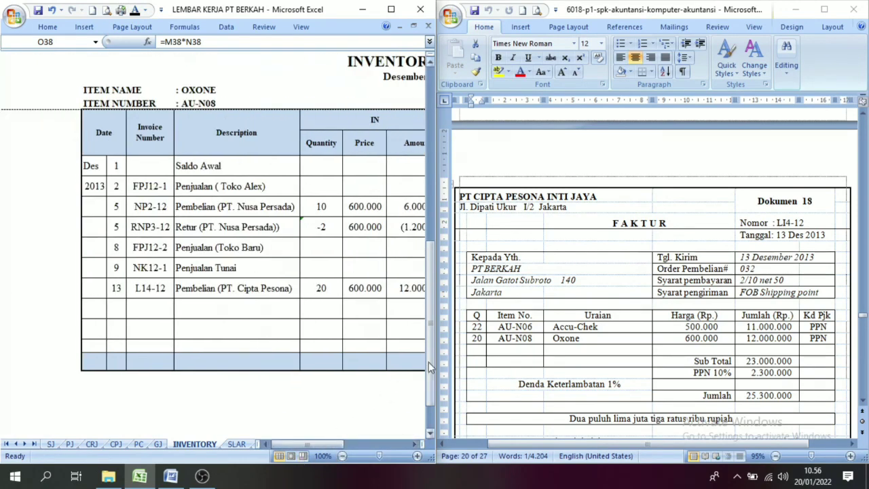
{"action": "left_click_drag", "start_coordinate": [430, 390], "coordinate": [457, 233]}
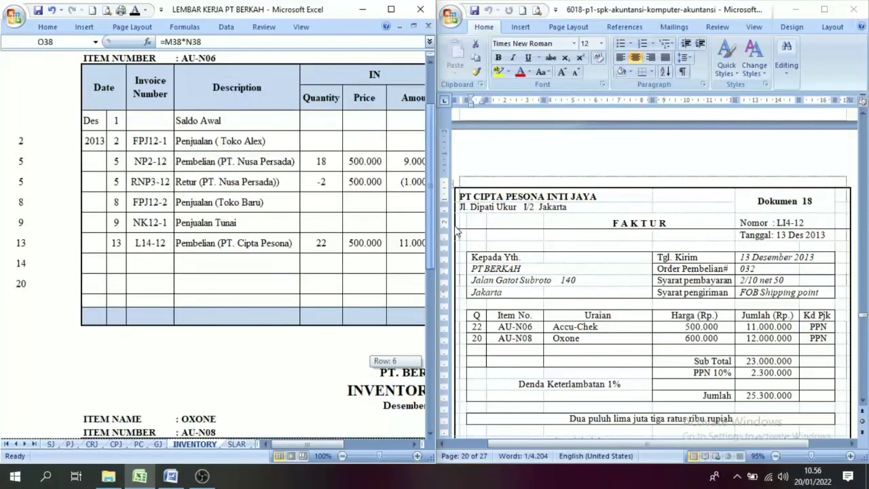
{"action": "left_click", "coordinate": [21, 263]}
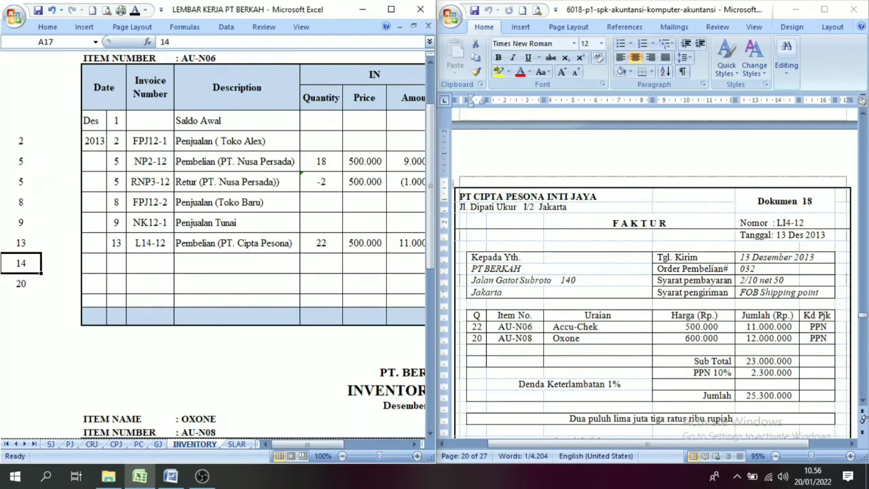
{"action": "left_click_drag", "start_coordinate": [865, 406], "coordinate": [864, 405]}
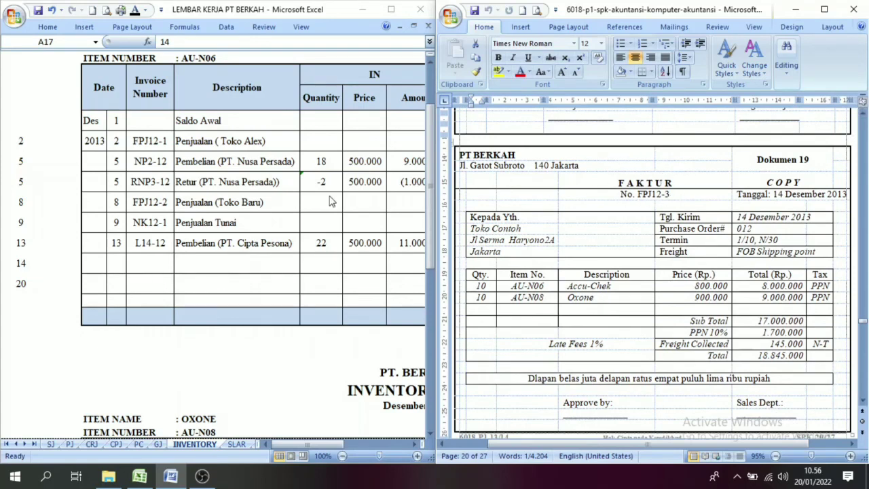
{"action": "left_click", "coordinate": [116, 263]}
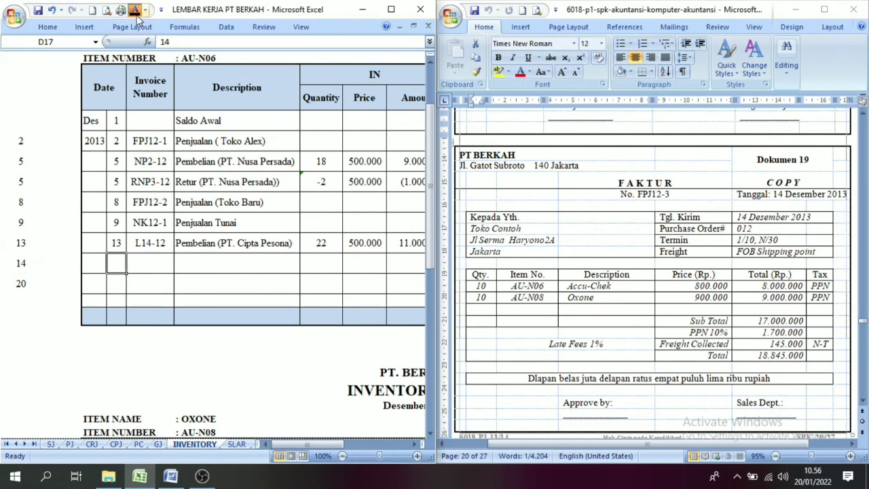
{"action": "left_click", "coordinate": [144, 262]}
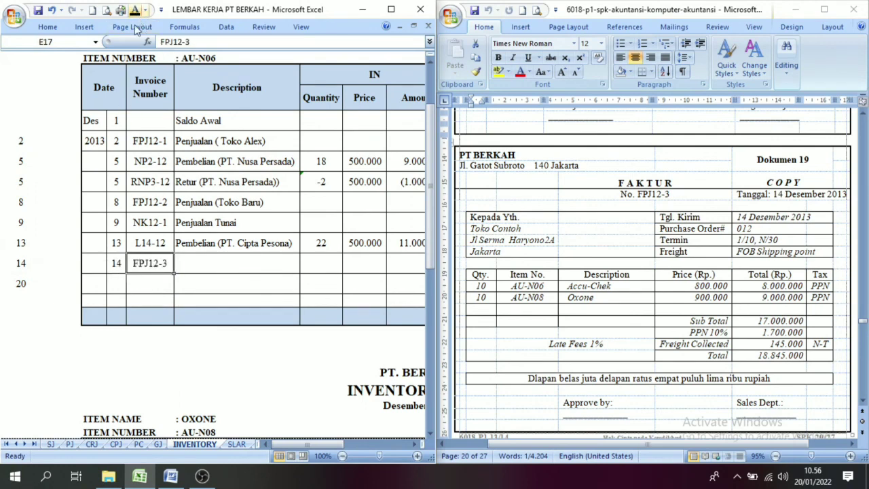
{"action": "left_click", "coordinate": [203, 267]}
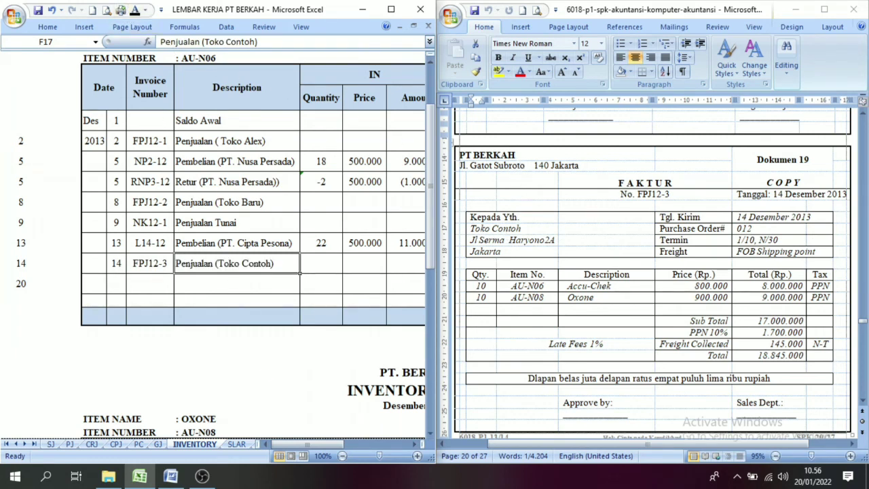
Step: Apply the Automatic font color to the OUT quantity, price and amount of the Accu-Check FPJ12-3 sale row (J17:L17)
{"action": "left_click_drag", "start_coordinate": [334, 447], "coordinate": [382, 444]}
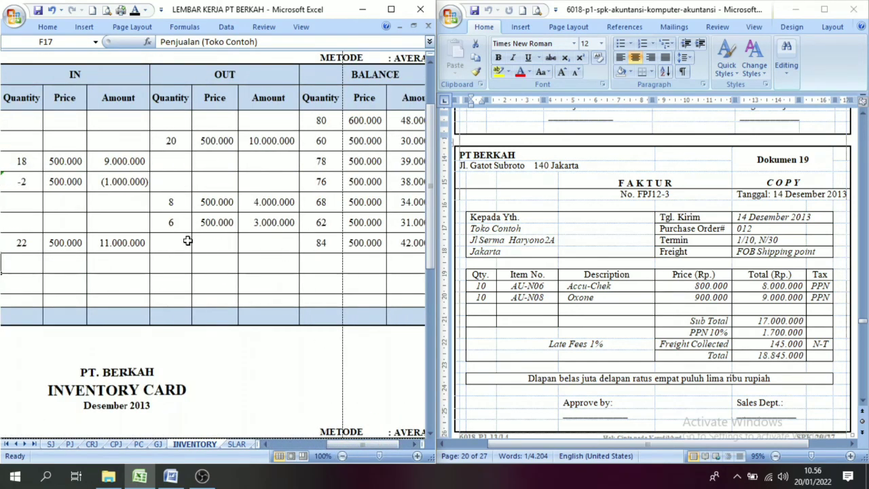
{"action": "left_click", "coordinate": [171, 266]}
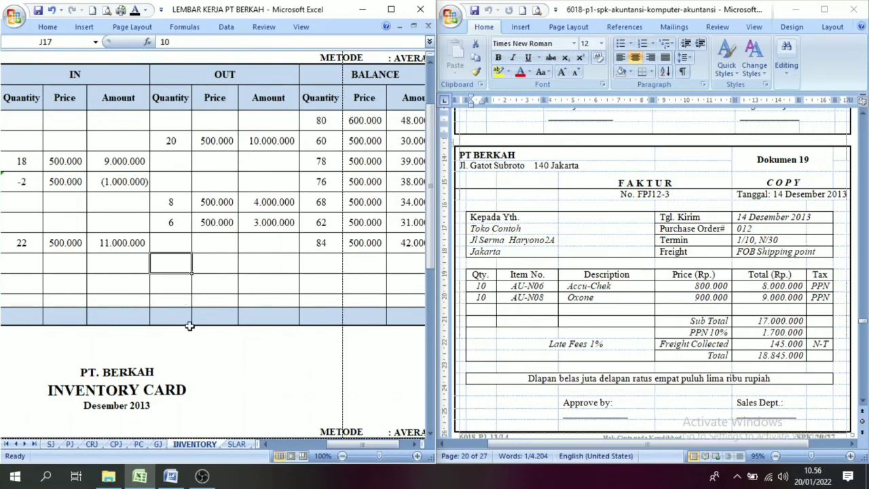
{"action": "left_click", "coordinate": [135, 10]}
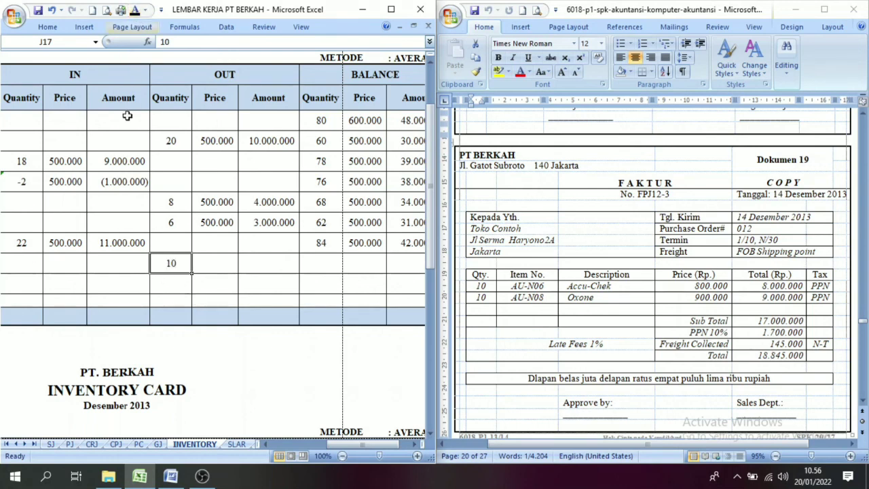
{"action": "left_click", "coordinate": [206, 270]}
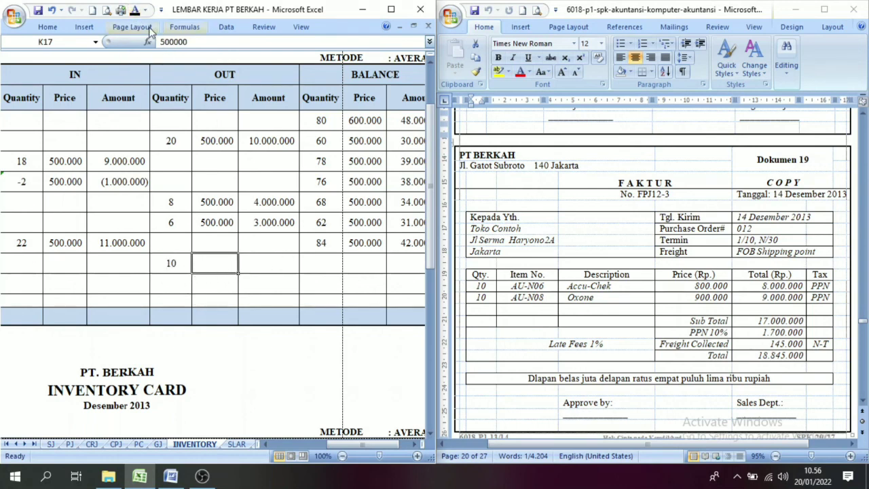
{"action": "left_click", "coordinate": [135, 10]}
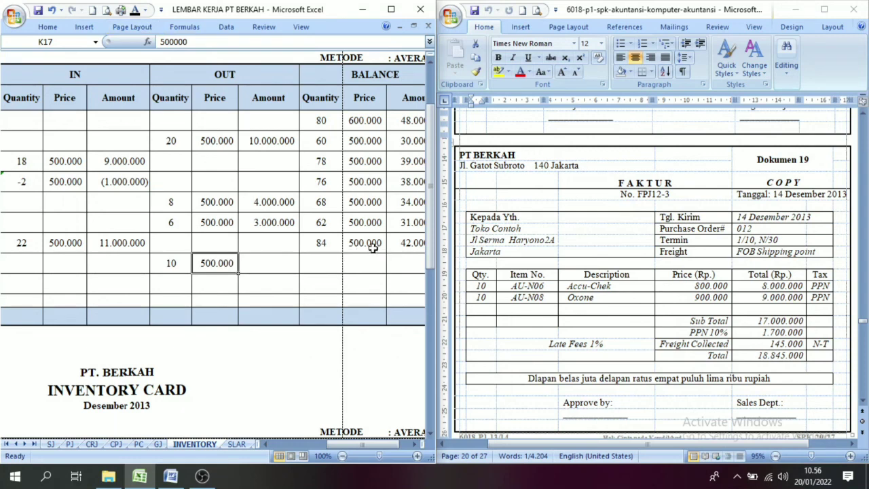
{"action": "left_click", "coordinate": [263, 265]}
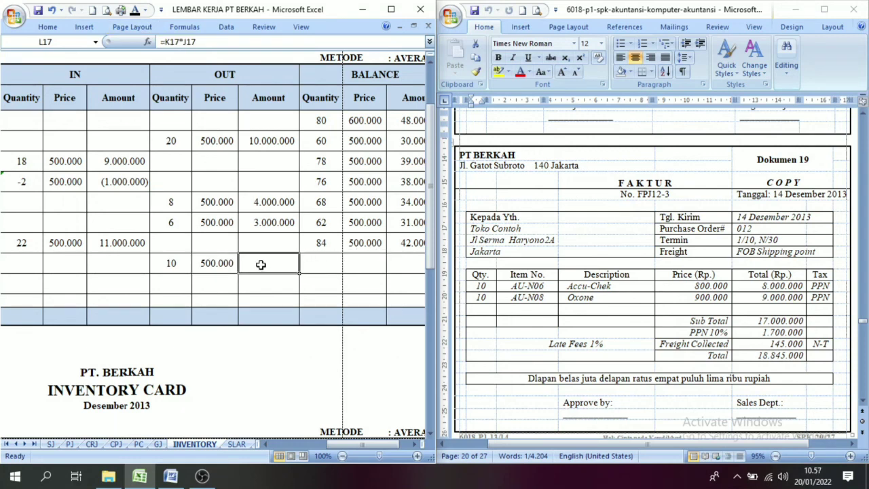
{"action": "left_click", "coordinate": [135, 10]}
Step: Apply the Automatic font color to the balance quantity, price and amount of the Accu-Check FPJ12-3 sale row (M17:O17)
{"action": "left_click", "coordinate": [414, 446]}
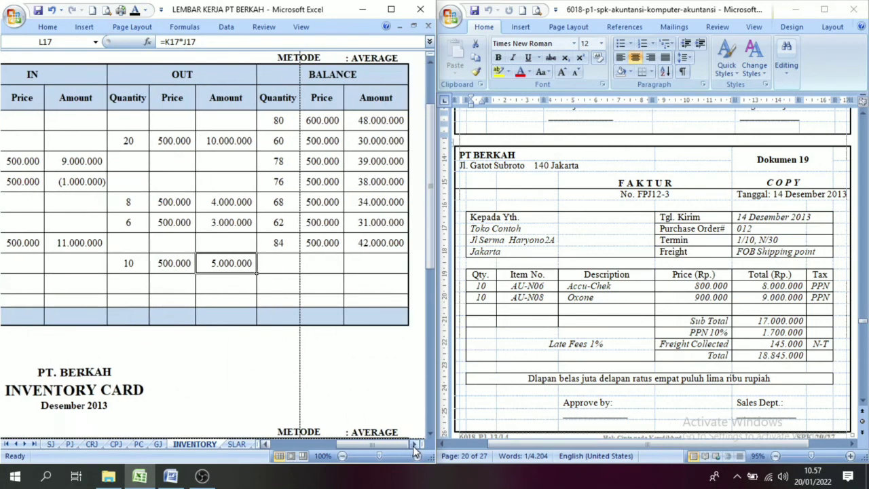
{"action": "left_click", "coordinate": [281, 244]}
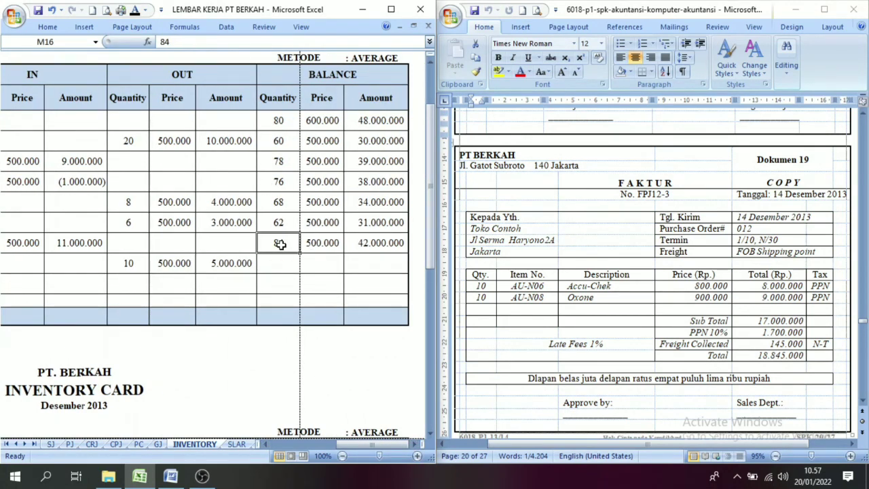
{"action": "left_click", "coordinate": [126, 267]}
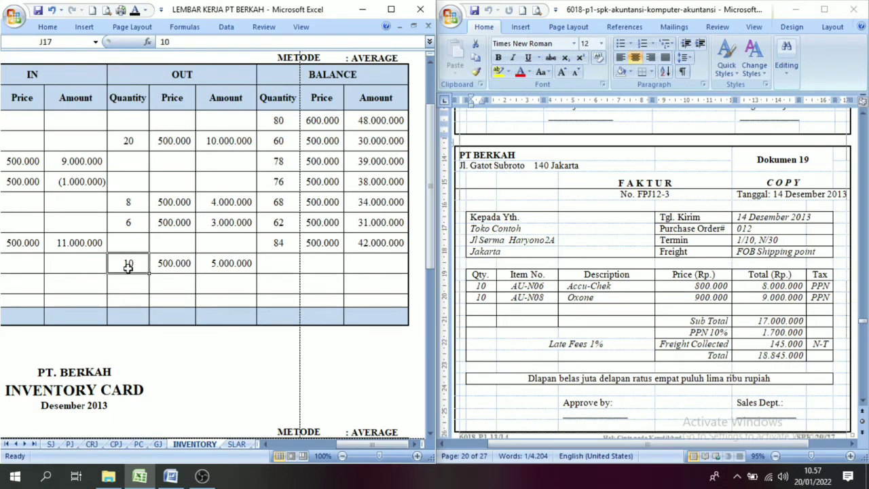
{"action": "left_click", "coordinate": [277, 264]}
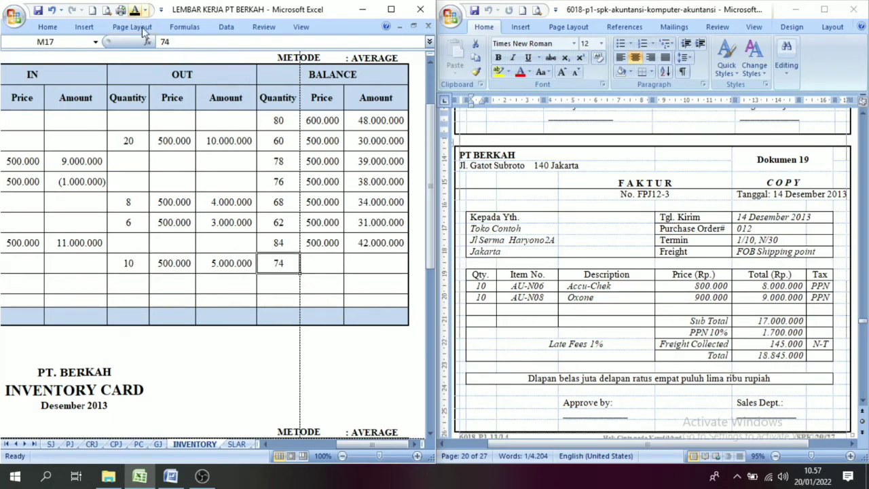
{"action": "left_click", "coordinate": [331, 264]}
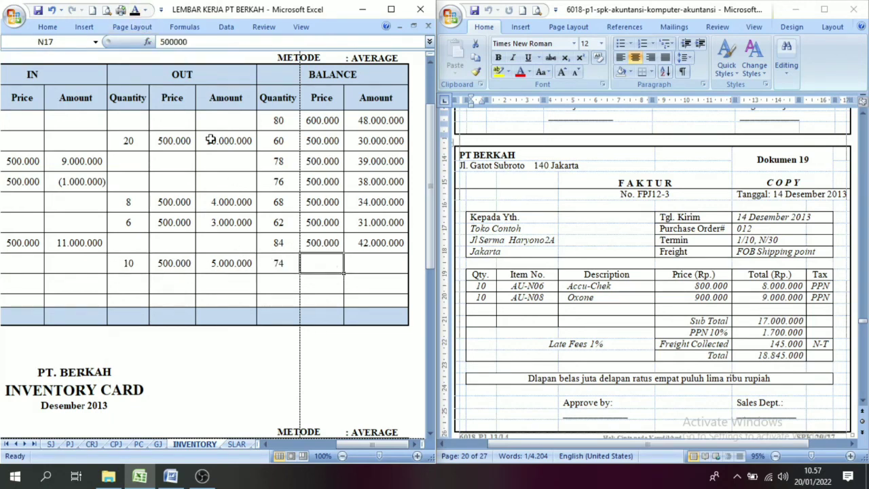
{"action": "left_click", "coordinate": [135, 10]}
{"action": "left_click", "coordinate": [370, 265]}
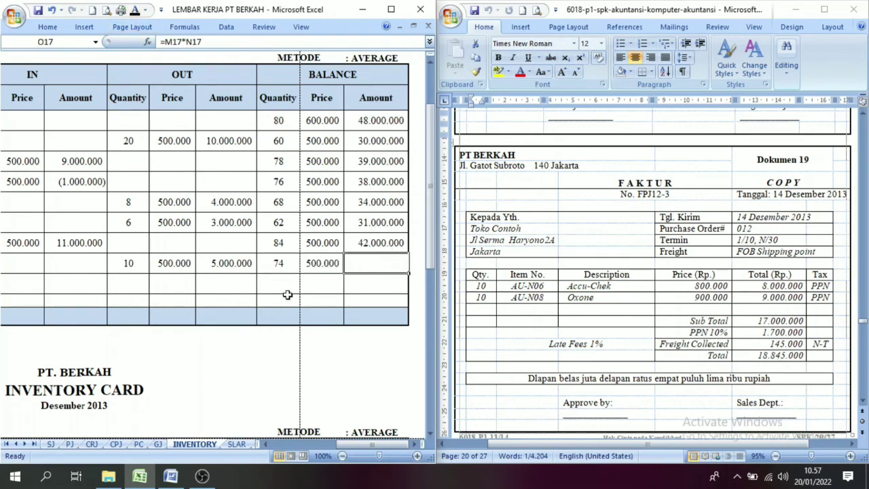
{"action": "left_click", "coordinate": [135, 10]}
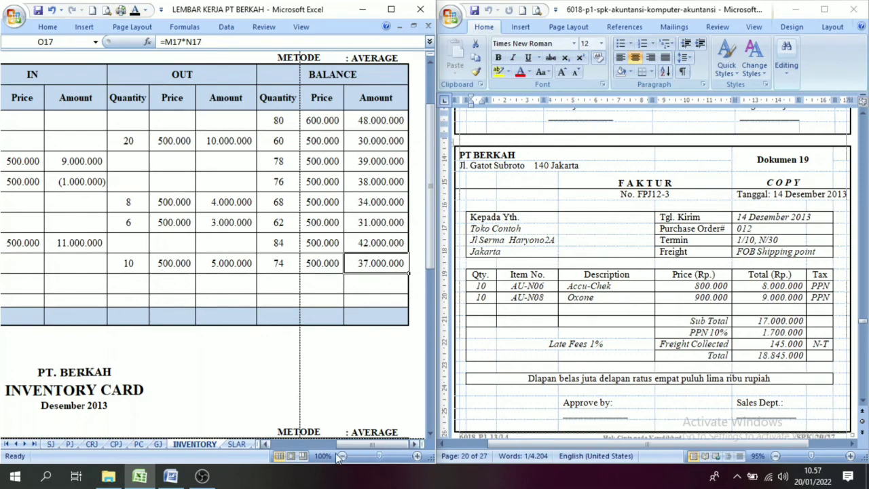
Step: Apply the Automatic font color to the date 14, invoice number FPJ12-3 and description Penjualan (Toko Contoh) on the Oxone card (D39:F39)
{"action": "left_click_drag", "start_coordinate": [363, 443], "coordinate": [295, 444]}
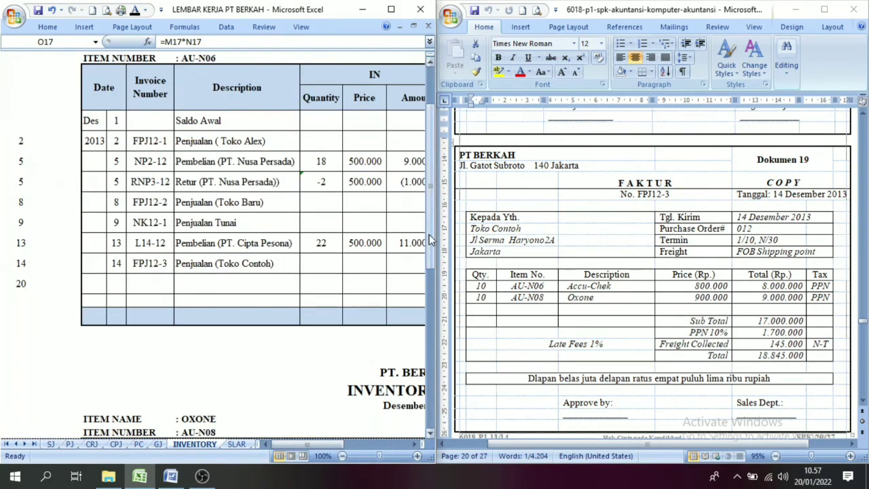
{"action": "left_click_drag", "start_coordinate": [431, 241], "coordinate": [437, 370]}
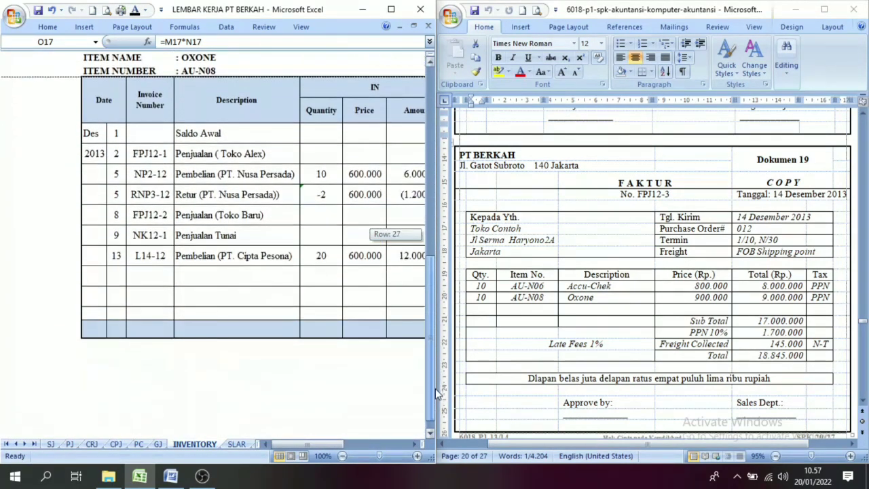
{"action": "left_click", "coordinate": [115, 280]}
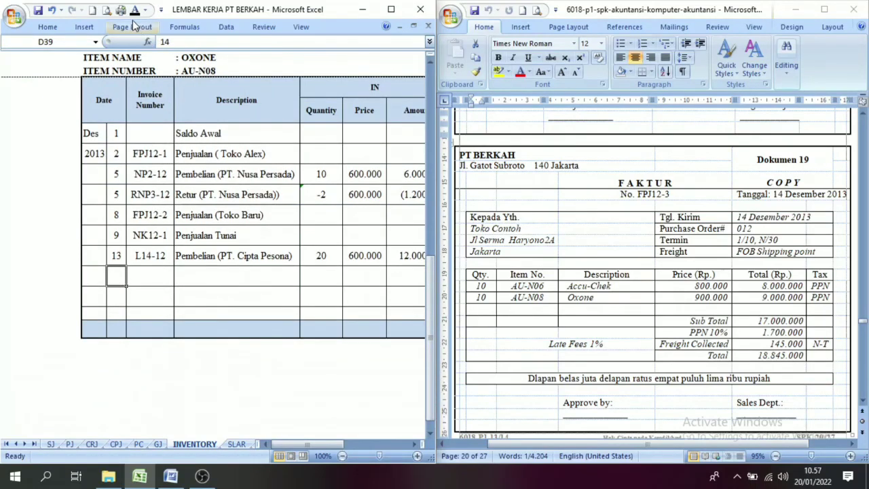
{"action": "left_click", "coordinate": [144, 273]}
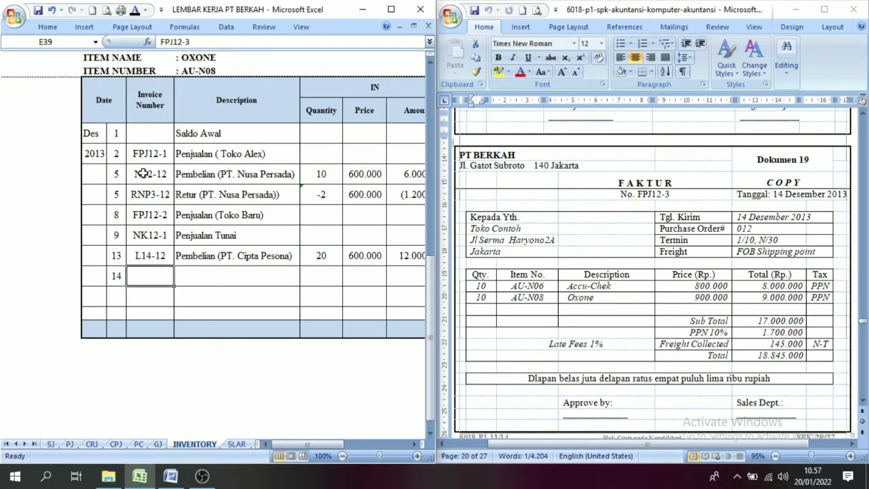
{"action": "left_click", "coordinate": [135, 10]}
{"action": "left_click", "coordinate": [250, 282]}
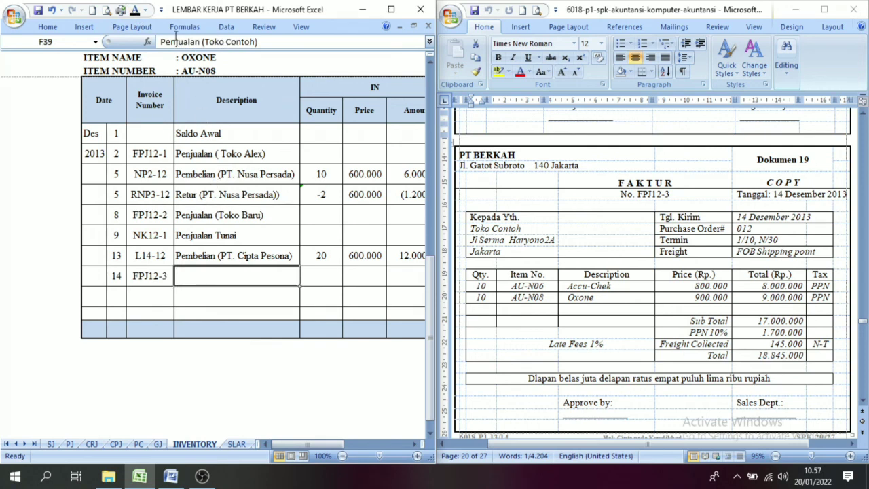
{"action": "left_click", "coordinate": [136, 10]}
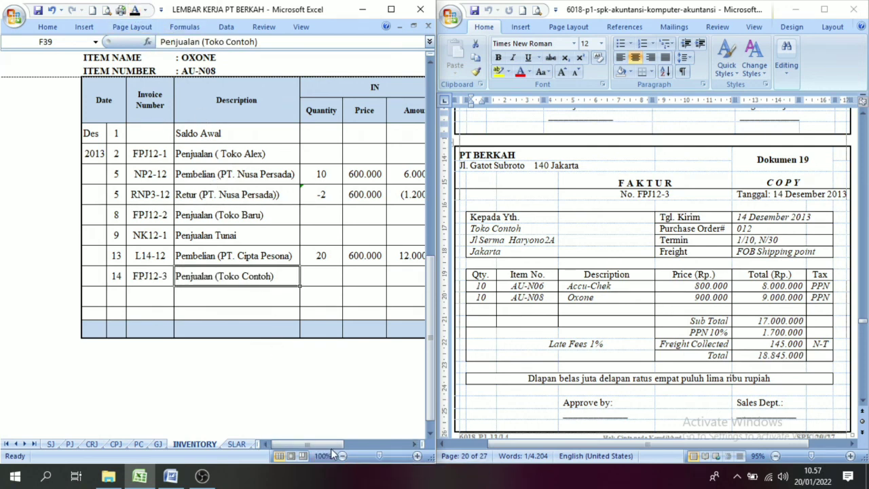
Step: Apply the Automatic font color to the OUT quantity, price and amount of the Oxone FPJ12-3 sale row (J39:L39)
{"action": "left_click_drag", "start_coordinate": [332, 446], "coordinate": [393, 443]}
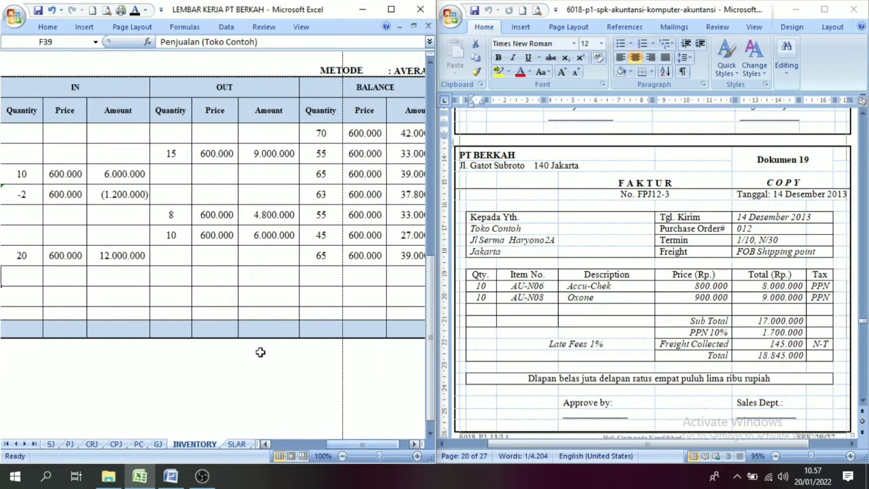
{"action": "left_click", "coordinate": [175, 276]}
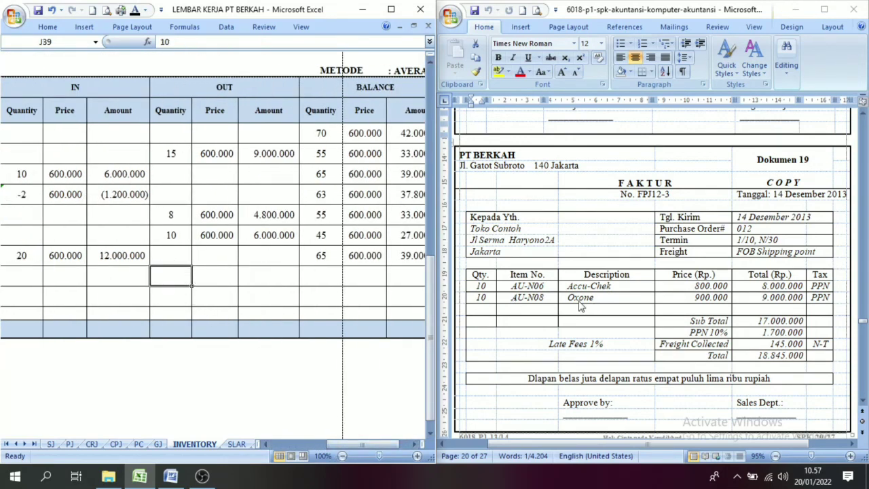
{"action": "left_click", "coordinate": [135, 11]}
{"action": "left_click", "coordinate": [216, 279]}
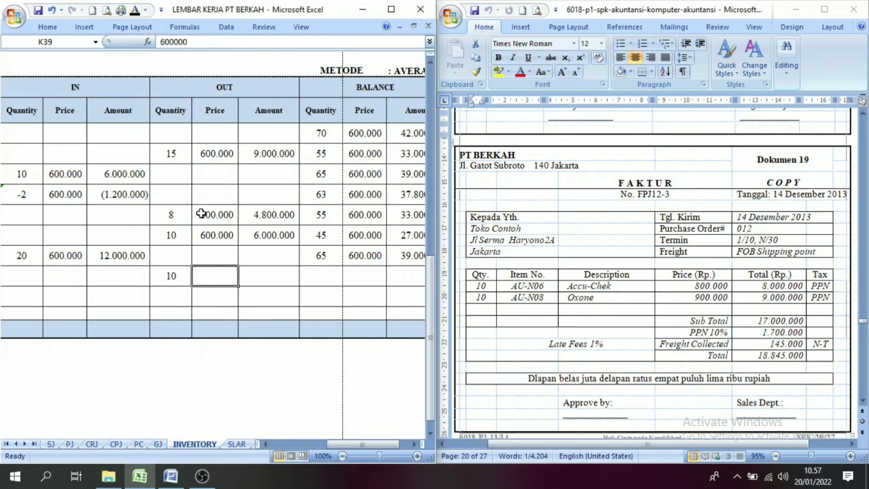
{"action": "left_click", "coordinate": [136, 11]}
{"action": "left_click", "coordinate": [274, 273]}
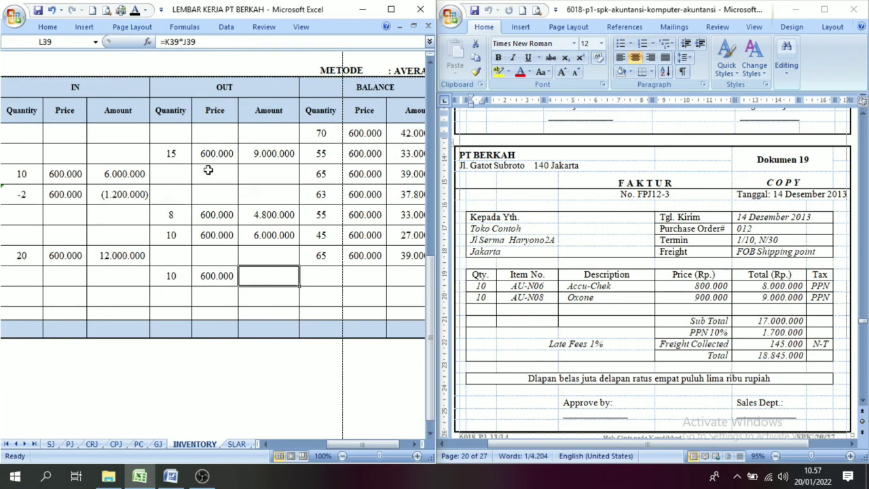
{"action": "left_click", "coordinate": [135, 11]}
Step: Apply the Automatic font color to the balance quantity, price and amount of the Oxone FPJ12-3 sale row (M39:O39)
{"action": "left_click", "coordinate": [415, 445]}
{"action": "left_click", "coordinate": [414, 445]}
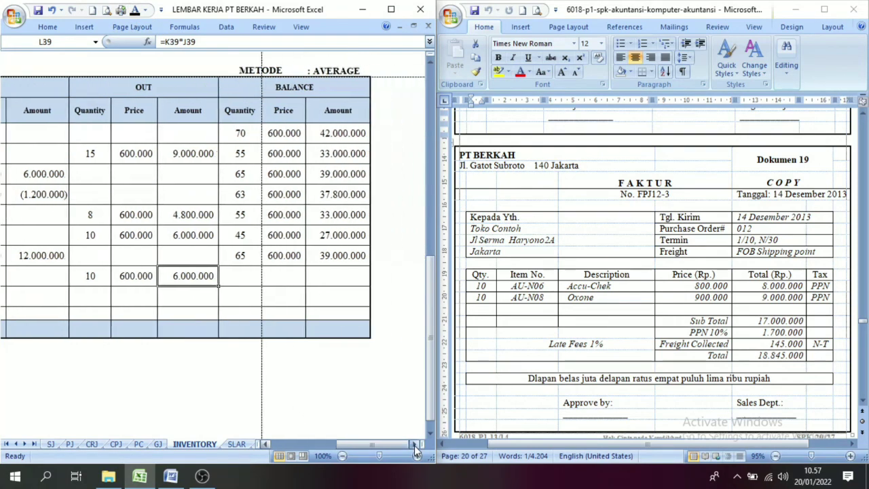
{"action": "left_click", "coordinate": [247, 275]}
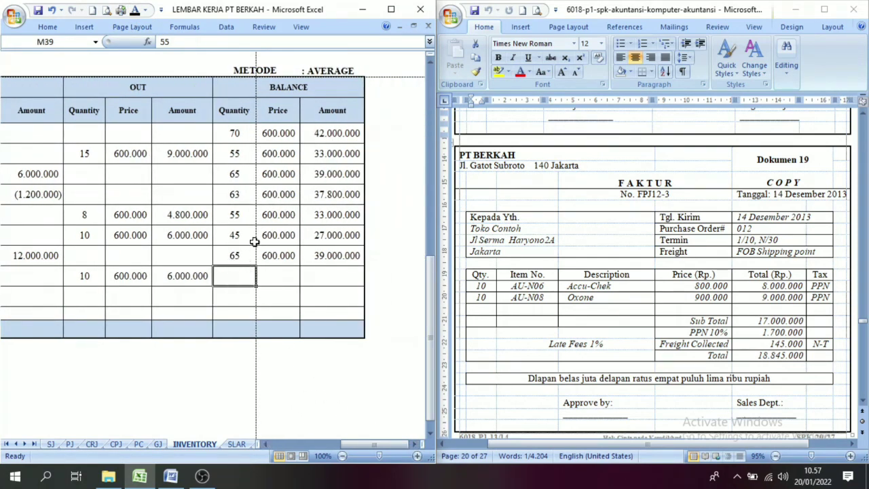
{"action": "left_click", "coordinate": [135, 10]}
{"action": "left_click", "coordinate": [282, 275]}
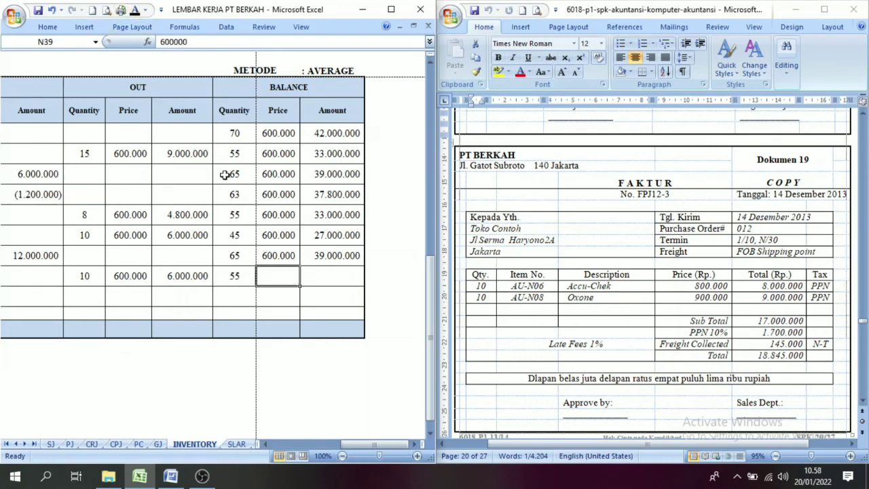
{"action": "left_click", "coordinate": [135, 11]}
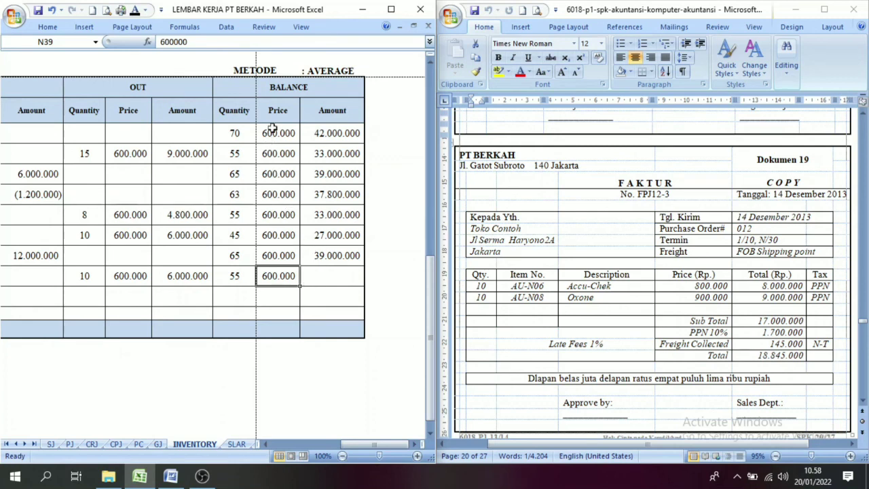
{"action": "left_click_drag", "start_coordinate": [273, 128], "coordinate": [295, 279]}
{"action": "left_click", "coordinate": [326, 289]}
{"action": "left_click", "coordinate": [337, 272]}
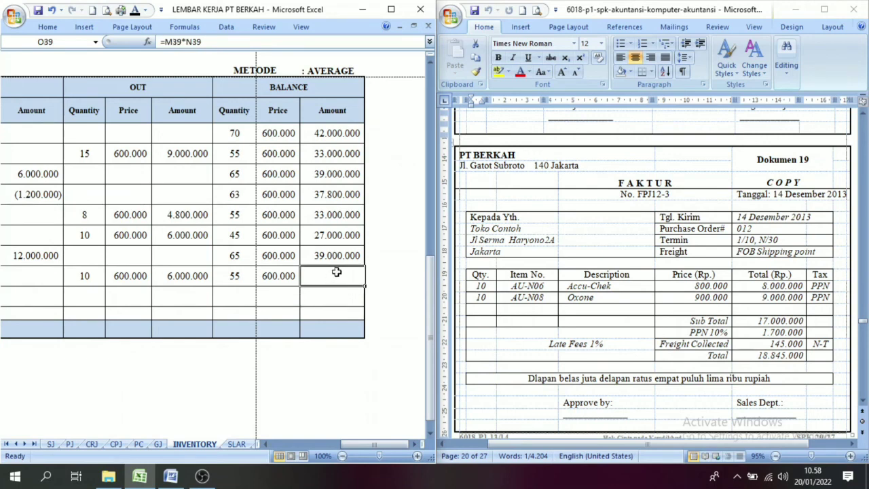
{"action": "left_click", "coordinate": [136, 10]}
Step: Locate invoice FPJ12-4 (Dokumen 23) and apply the Automatic font color to its date 20, number and description Penjualan (Toko Dita) on the Accu-Check card (D18:F18)
{"action": "left_click_drag", "start_coordinate": [379, 445], "coordinate": [285, 445]}
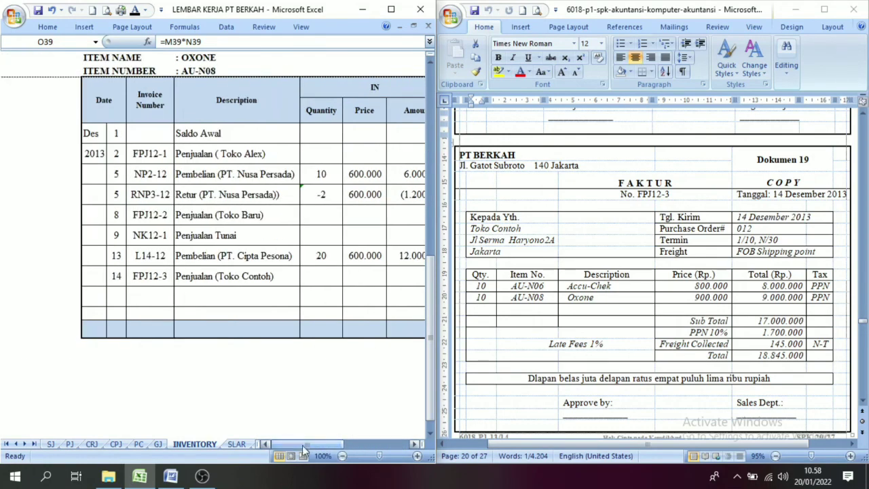
{"action": "left_click_drag", "start_coordinate": [432, 324], "coordinate": [451, 168]}
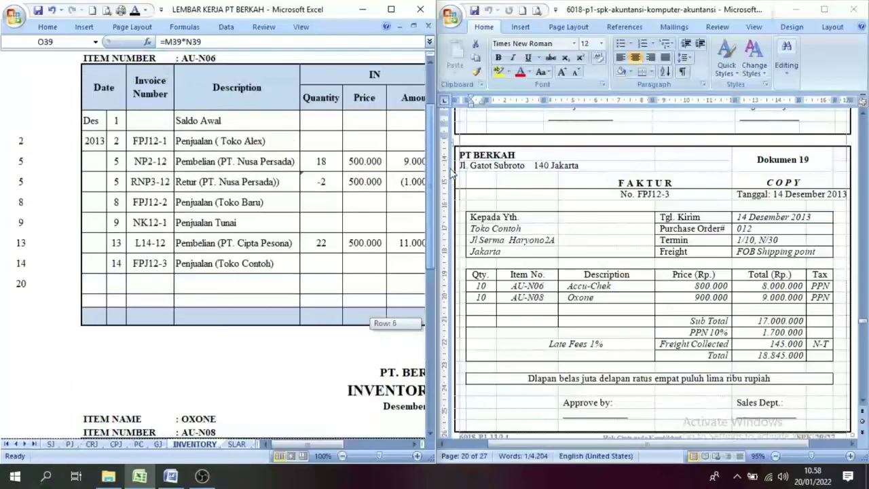
{"action": "left_click", "coordinate": [22, 284]}
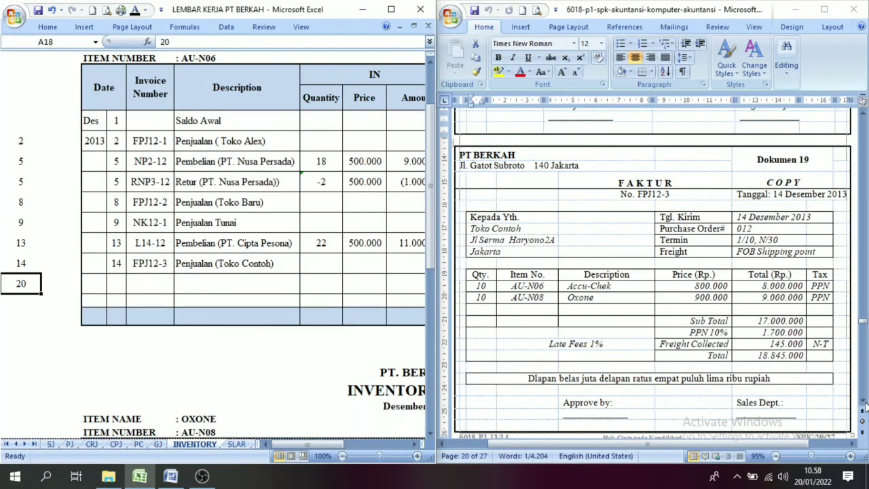
{"action": "left_click_drag", "start_coordinate": [864, 402], "coordinate": [863, 402]}
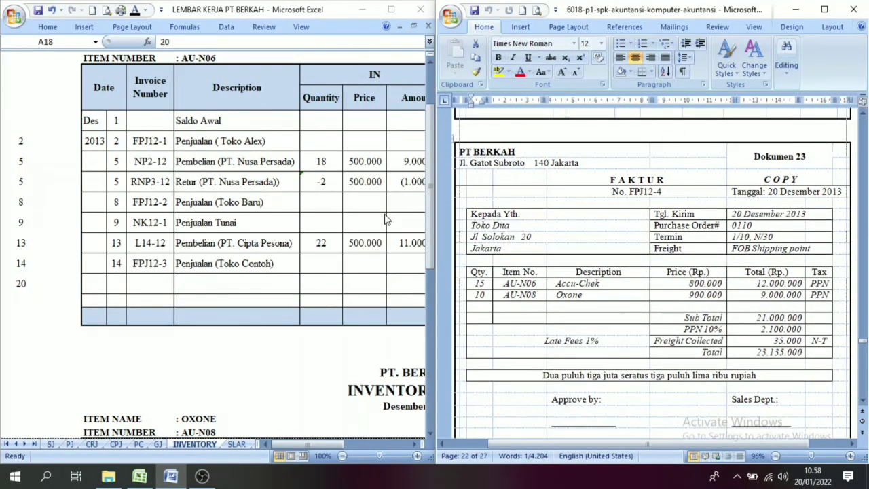
{"action": "left_click", "coordinate": [113, 292]}
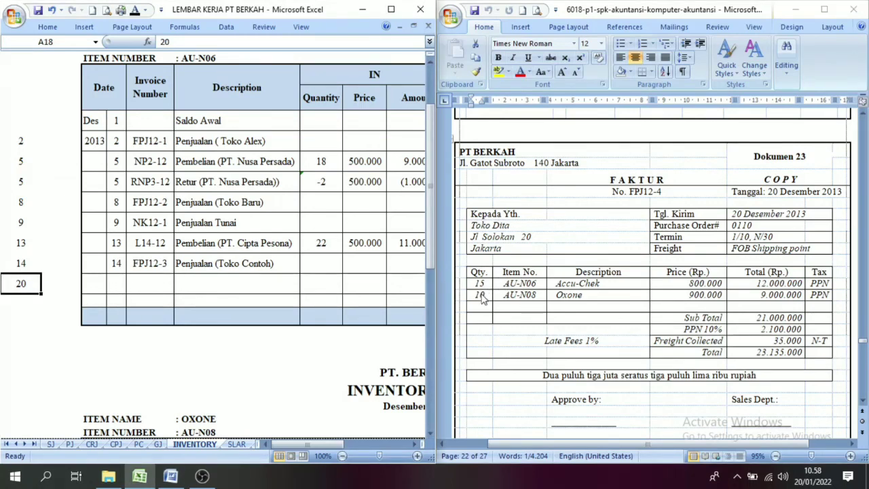
{"action": "left_click", "coordinate": [118, 284]}
{"action": "left_click_drag", "start_coordinate": [431, 258], "coordinate": [431, 251]}
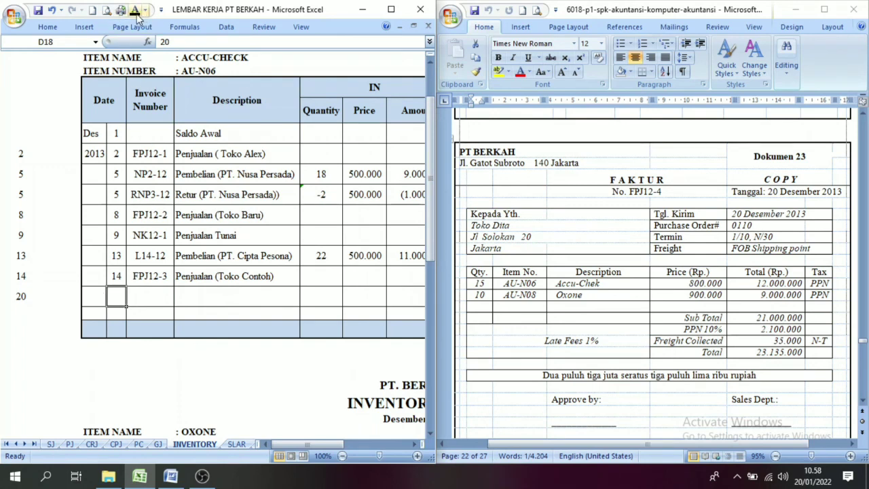
{"action": "left_click", "coordinate": [152, 300]}
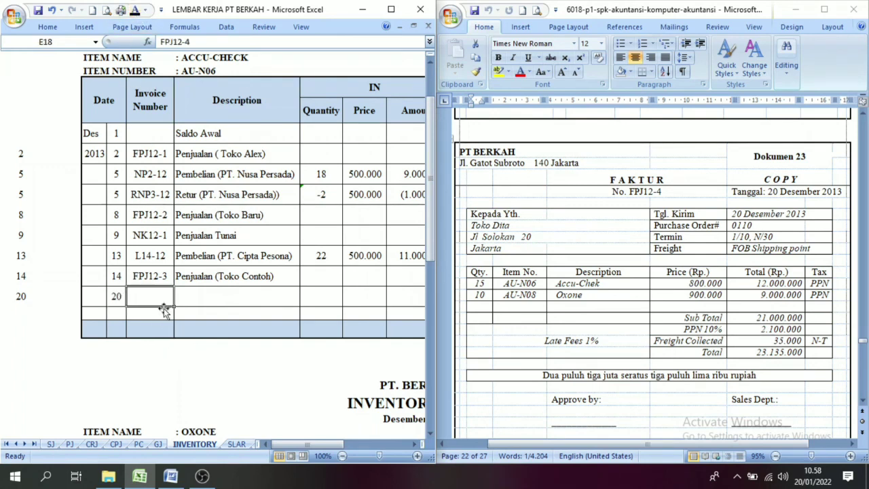
{"action": "left_click", "coordinate": [135, 9]}
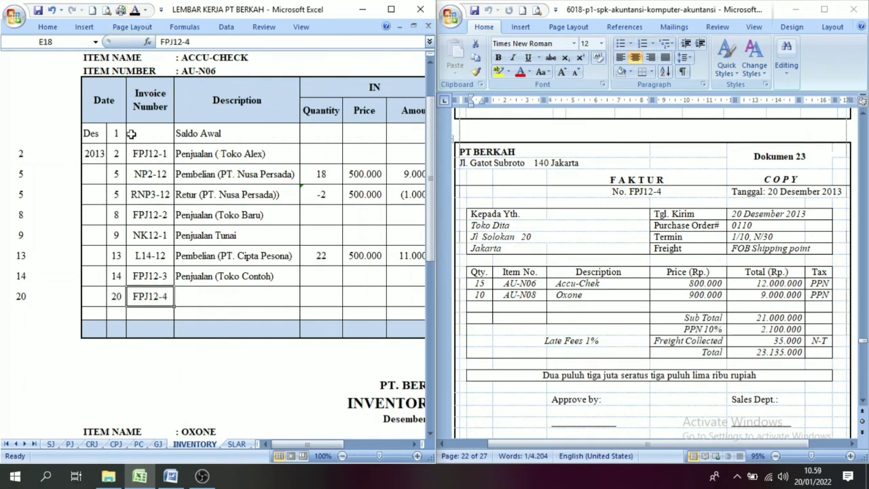
{"action": "left_click", "coordinate": [240, 303]}
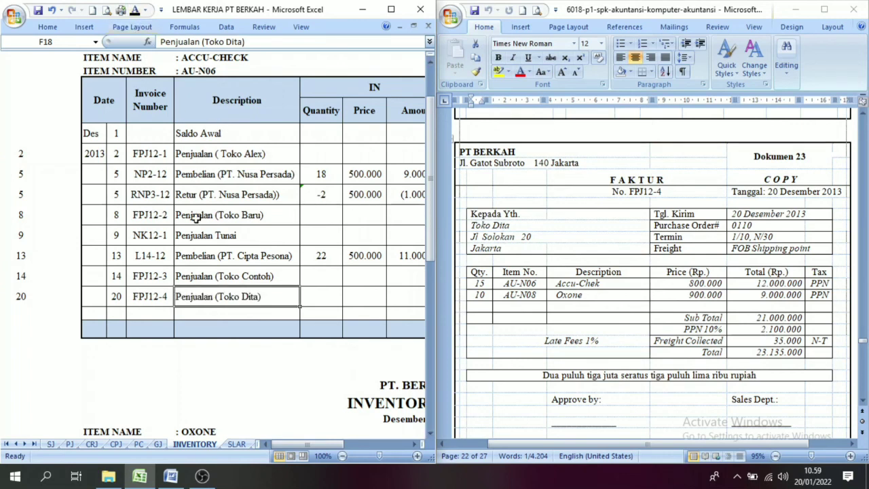
Step: Apply the Automatic font color to the OUT quantity, price and amount of the Accu-Check FPJ12-4 sale row (J18:L18)
{"action": "left_click_drag", "start_coordinate": [329, 445], "coordinate": [399, 451]}
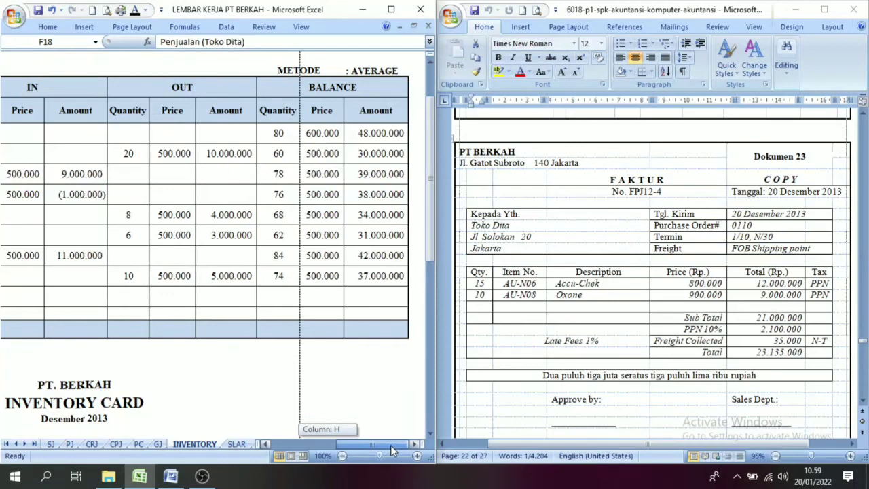
{"action": "left_click", "coordinate": [145, 300]}
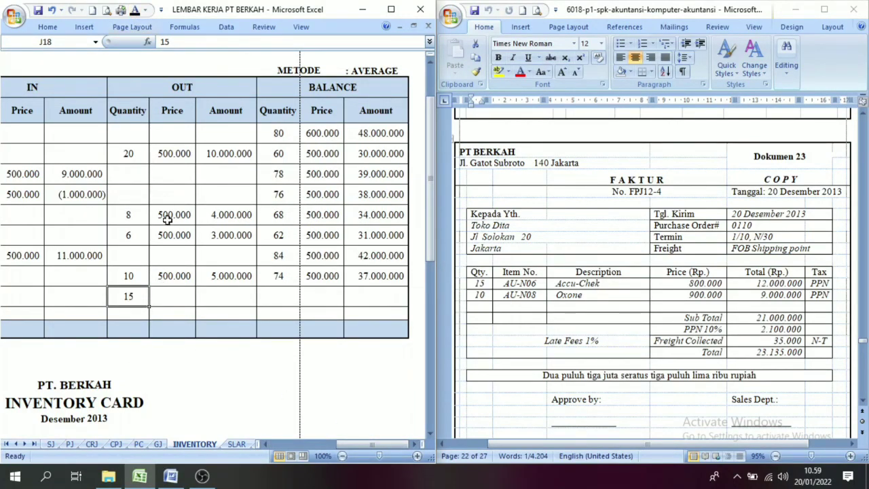
{"action": "left_click", "coordinate": [172, 297]}
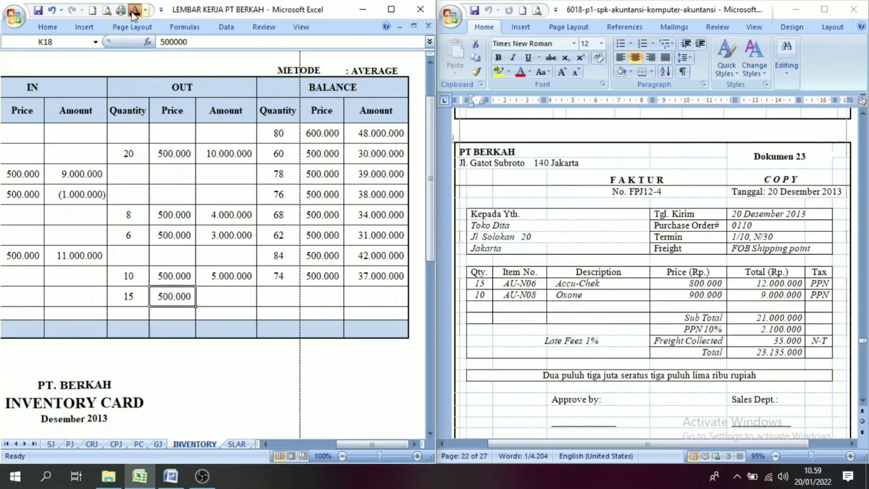
{"action": "left_click", "coordinate": [234, 304]}
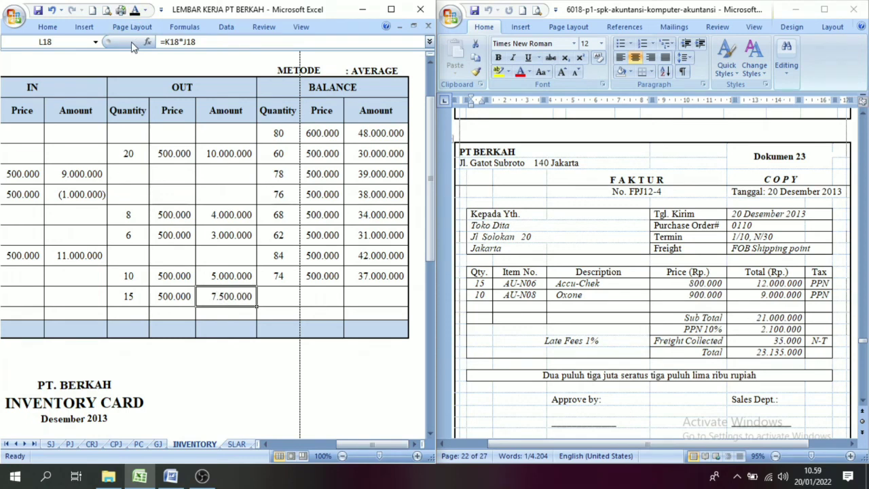
Step: Apply the Automatic font color to the balance quantity, price and amount of the Accu-Check FPJ12-4 sale row (M18:O18)
{"action": "left_click", "coordinate": [287, 307]}
{"action": "left_click", "coordinate": [274, 282]}
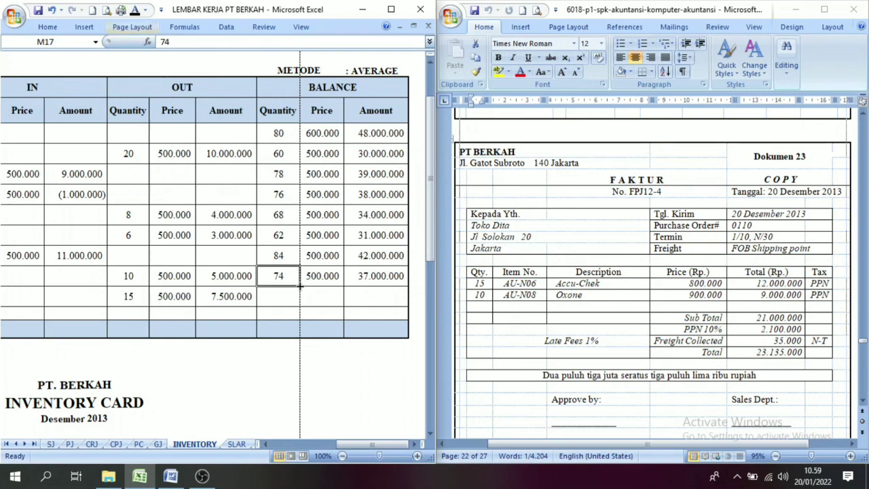
{"action": "left_click", "coordinate": [280, 306]}
{"action": "type", "text": "59"}
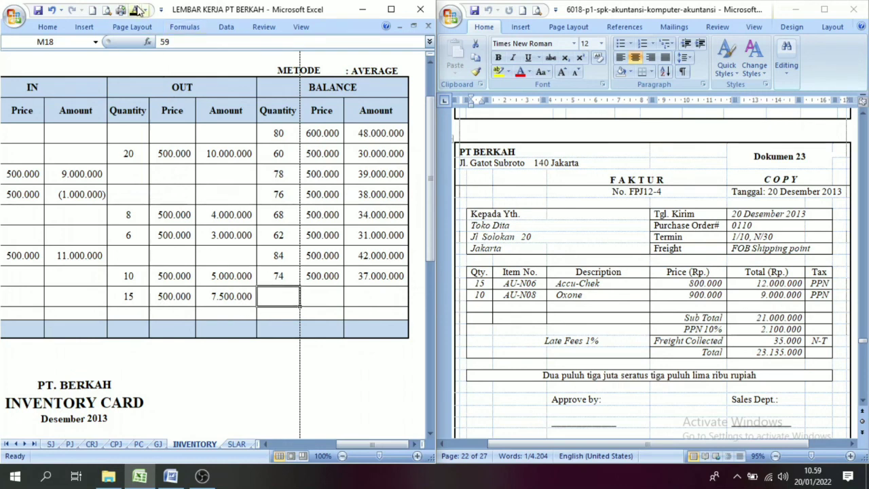
{"action": "left_click", "coordinate": [133, 42]}
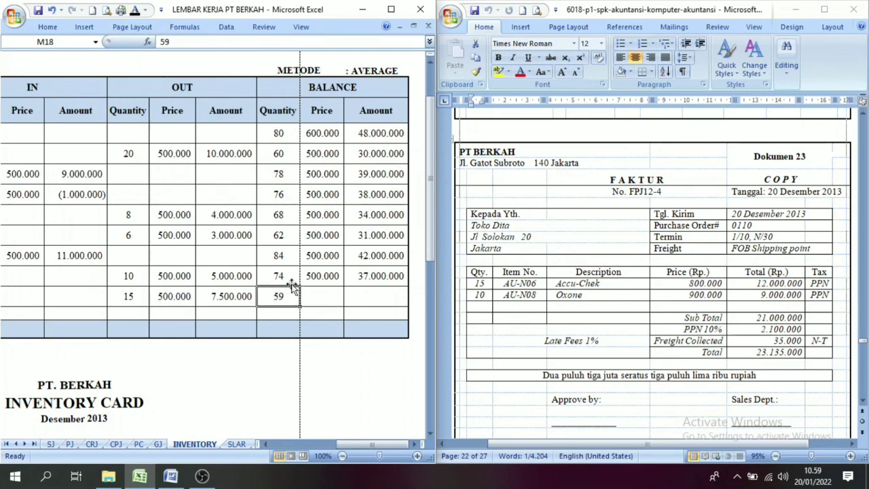
{"action": "left_click", "coordinate": [317, 296]}
{"action": "left_click", "coordinate": [135, 11]}
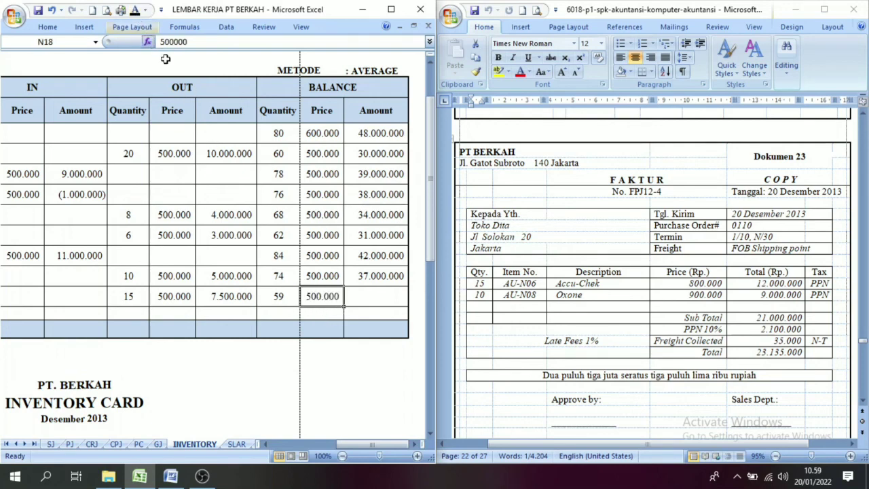
{"action": "left_click", "coordinate": [383, 285]}
{"action": "left_click", "coordinate": [378, 302]}
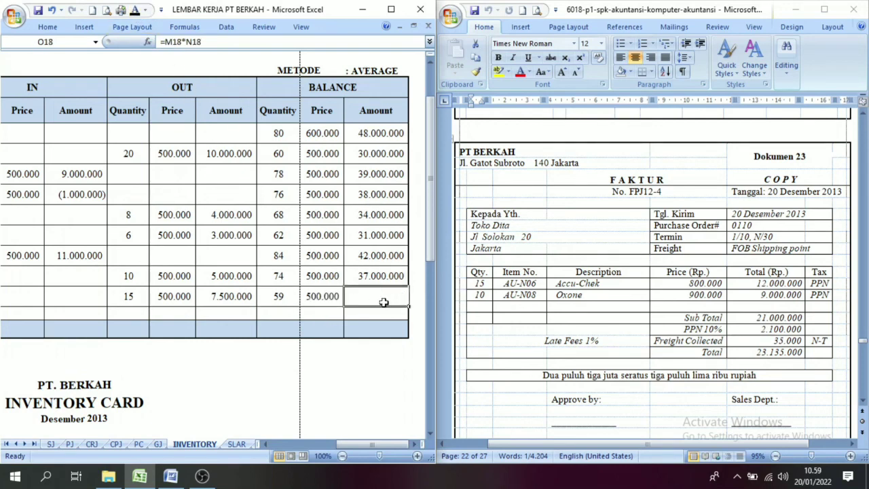
{"action": "left_click", "coordinate": [135, 11]}
Step: Apply the Automatic font color to the date 20, invoice number FPJ12-4 and description Penjualan (Toko Dita) on the Oxone card (D40:F40)
{"action": "left_click_drag", "start_coordinate": [372, 444], "coordinate": [309, 445]}
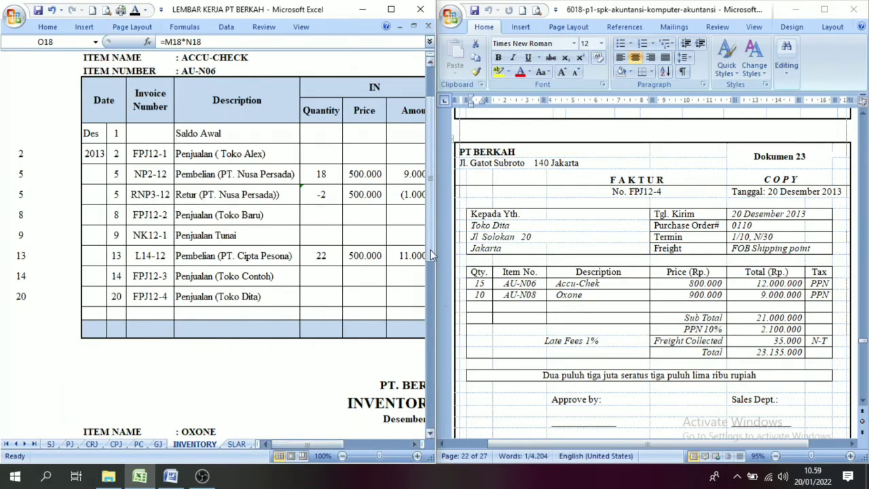
{"action": "left_click_drag", "start_coordinate": [426, 243], "coordinate": [446, 374]}
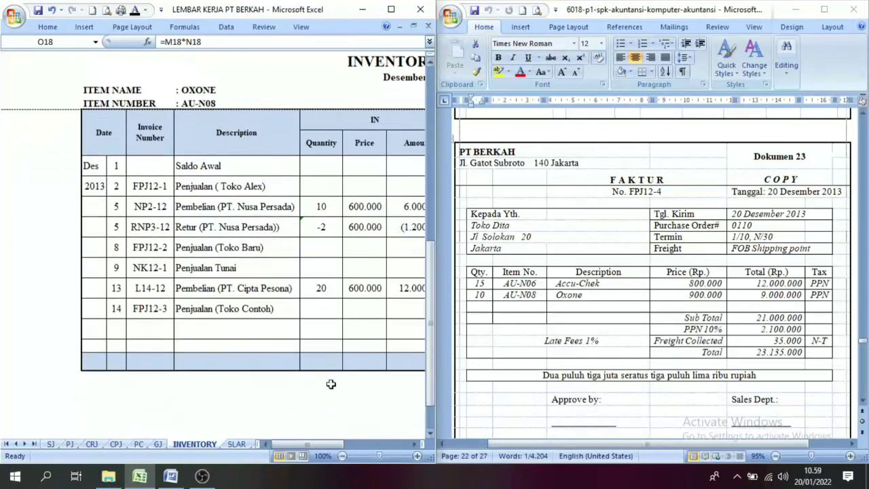
{"action": "left_click", "coordinate": [116, 329]}
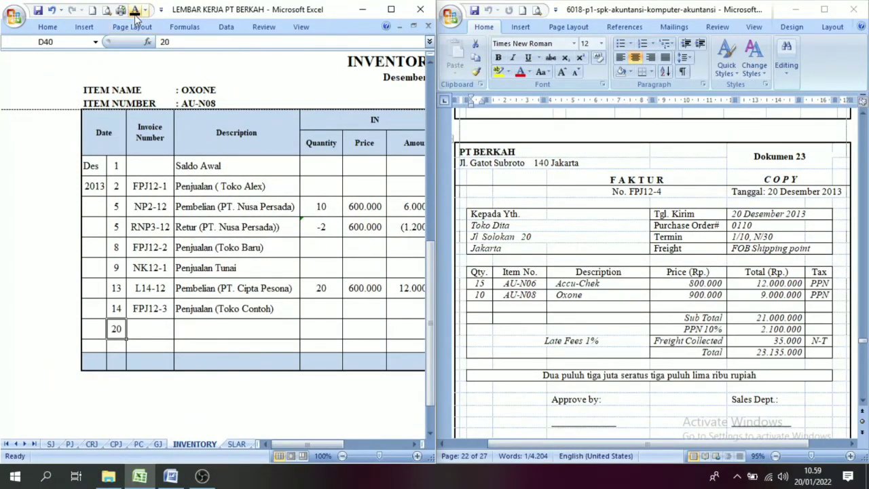
{"action": "left_click", "coordinate": [150, 327]}
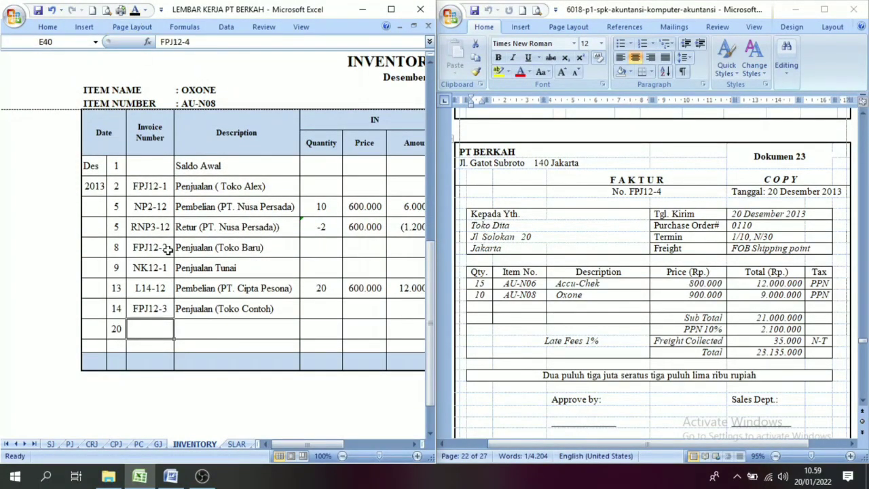
{"action": "left_click", "coordinate": [135, 15]}
{"action": "left_click", "coordinate": [226, 332]}
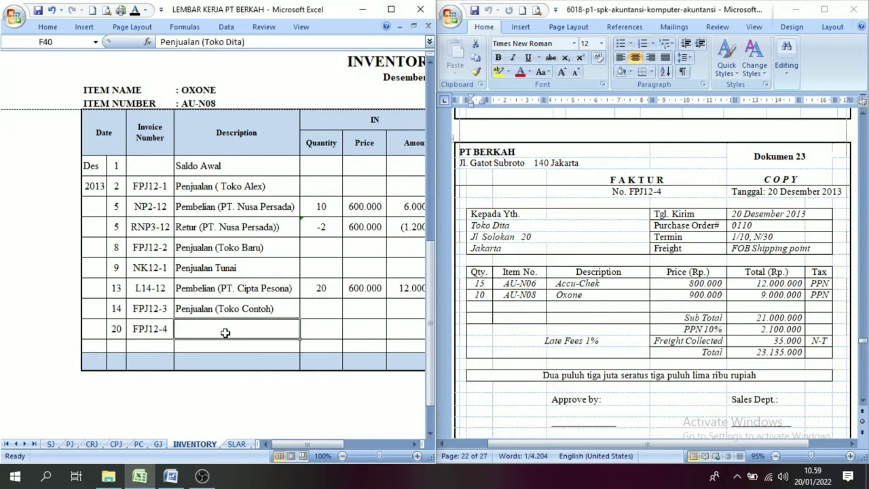
{"action": "left_click", "coordinate": [136, 11]}
Step: Apply the Automatic font color to the OUT quantity, price and amount of the Oxone FPJ12-4 sale row (J40:L40)
{"action": "left_click_drag", "start_coordinate": [318, 442], "coordinate": [396, 447]}
{"action": "left_click", "coordinate": [132, 330]}
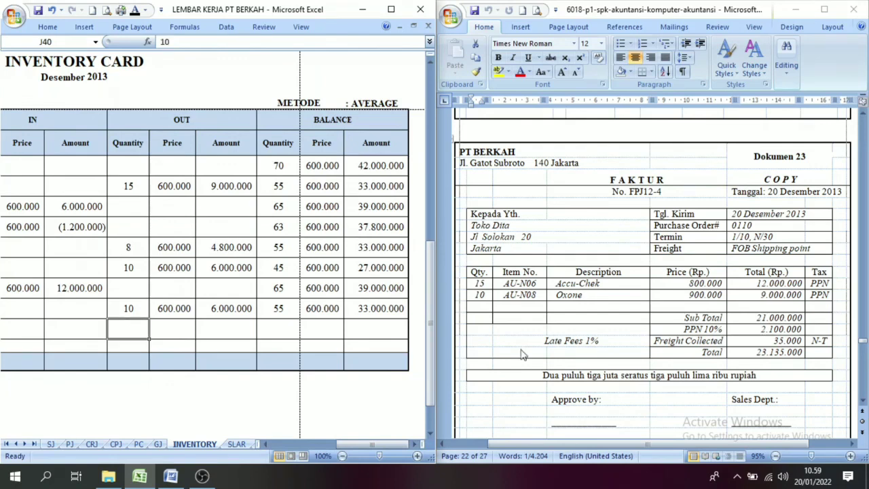
{"action": "left_click", "coordinate": [135, 11]}
{"action": "left_click", "coordinate": [180, 329]}
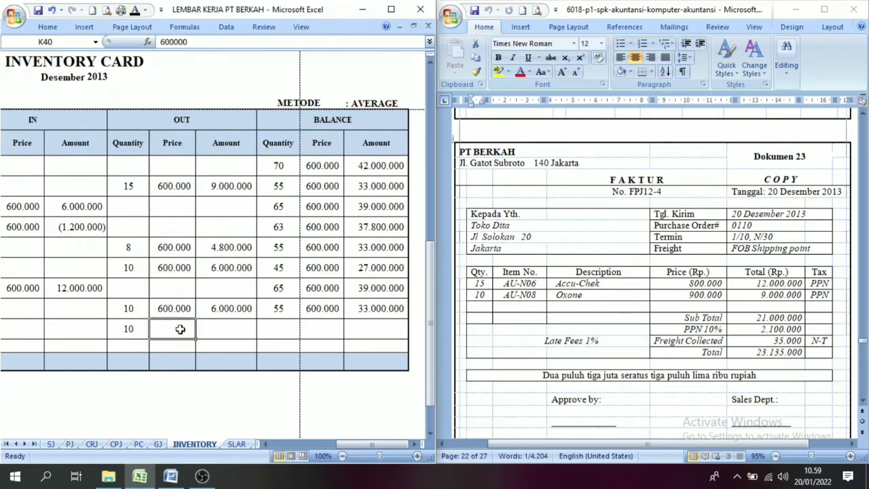
{"action": "left_click", "coordinate": [135, 11]}
{"action": "left_click", "coordinate": [249, 325]}
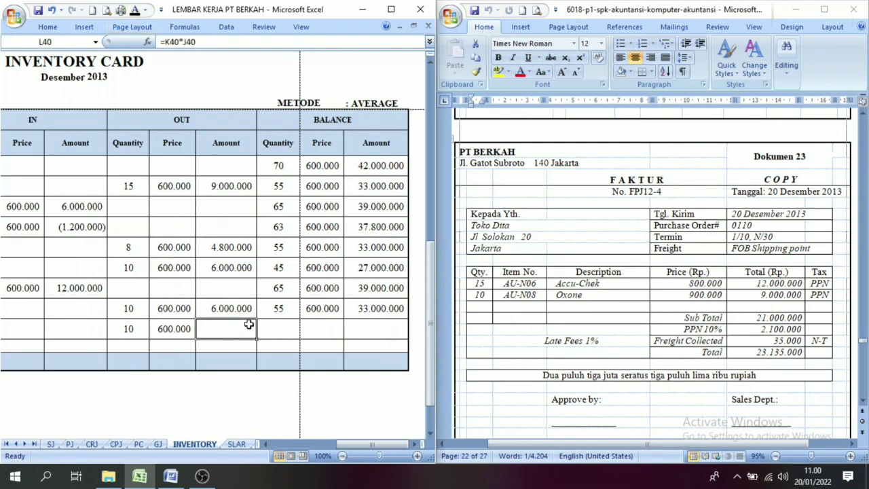
{"action": "left_click", "coordinate": [135, 11]}
Step: Apply the Automatic font color to the balance quantity, price and amount of the Oxone FPJ12-4 sale row (M40:O40)
{"action": "left_click", "coordinate": [275, 335]}
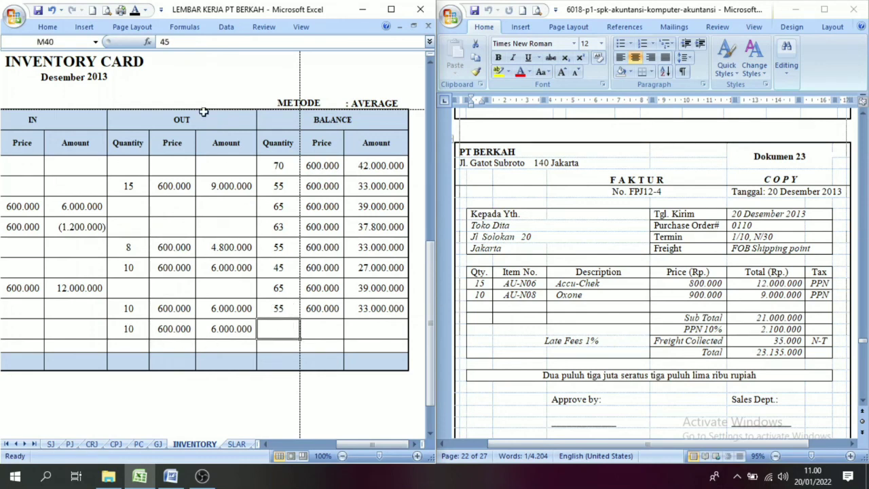
{"action": "left_click", "coordinate": [135, 11]}
{"action": "left_click", "coordinate": [318, 328]}
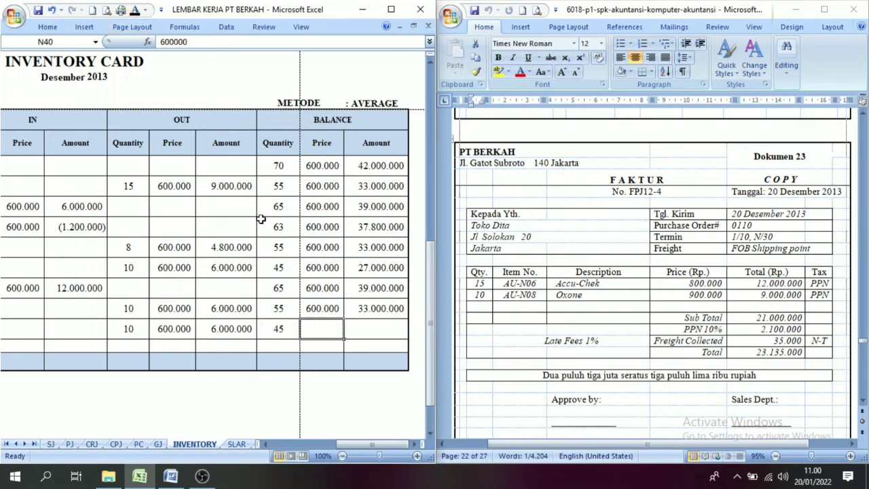
{"action": "left_click", "coordinate": [135, 11]}
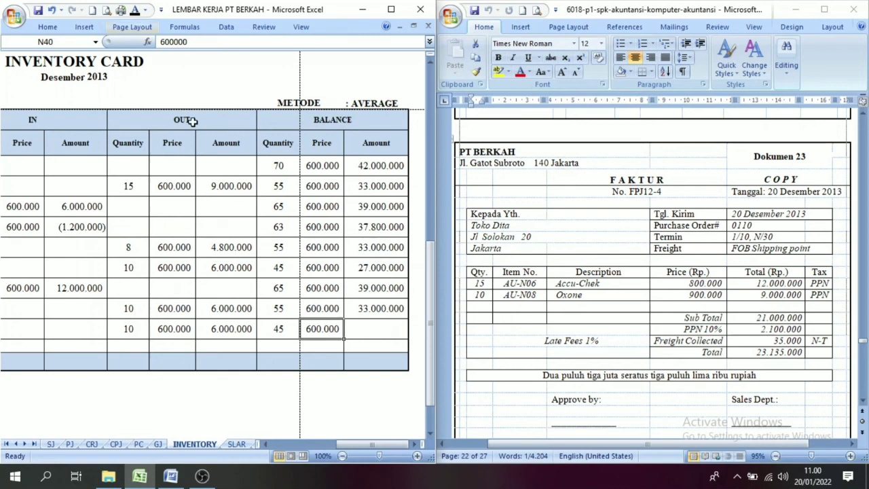
{"action": "left_click", "coordinate": [371, 318]}
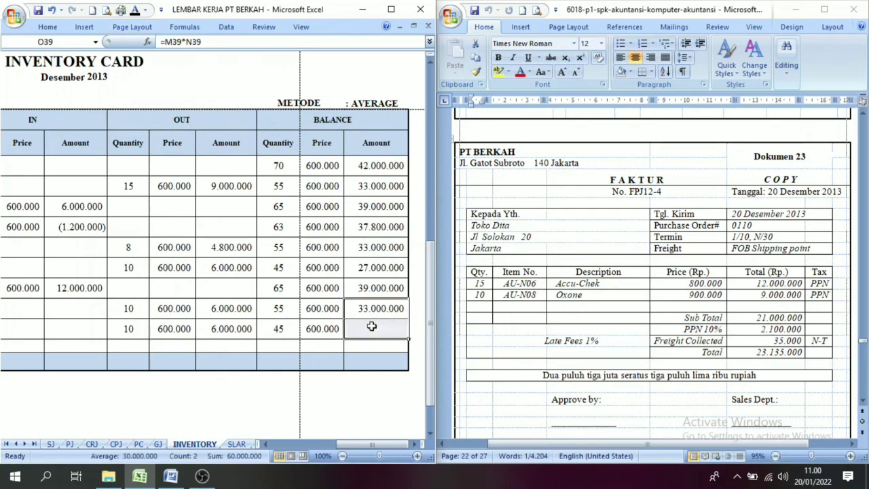
{"action": "left_click", "coordinate": [135, 11]}
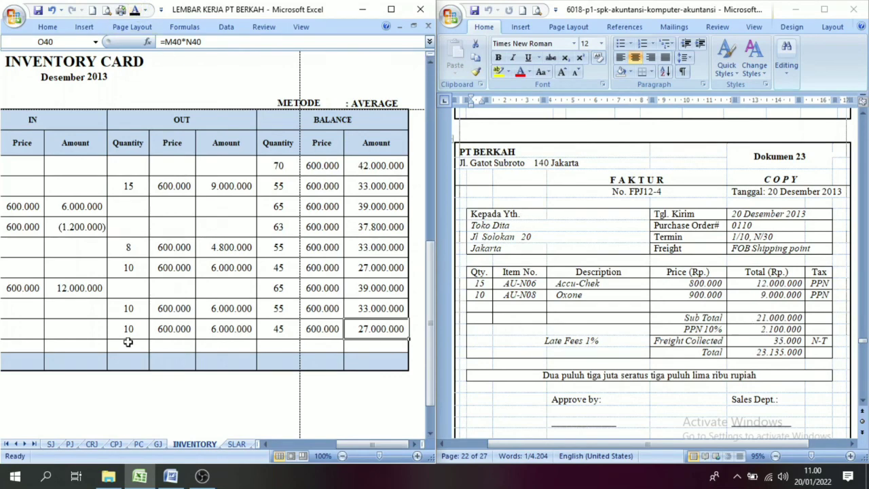
Step: Maximize the workbook window and apply the Automatic font color to the Accu-Check card's closing balance quantity, price and amount (M20:O20)
{"action": "left_click_drag", "start_coordinate": [365, 446], "coordinate": [303, 446]}
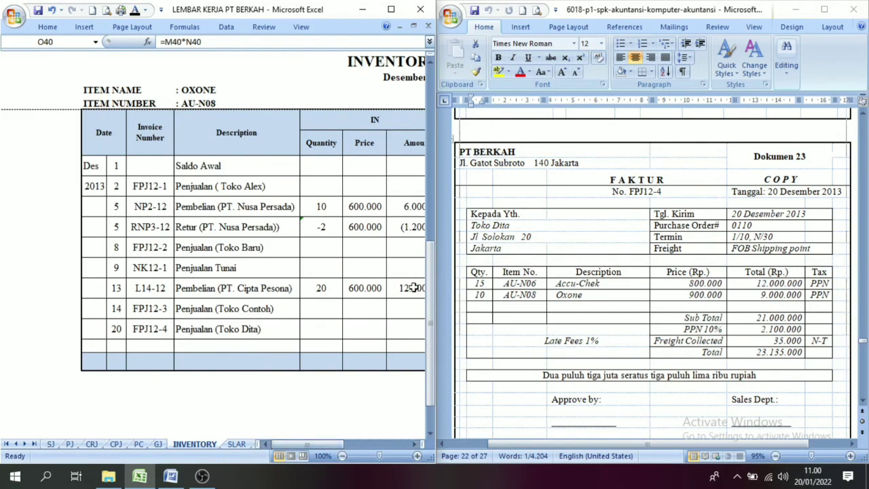
{"action": "scroll", "coordinate": [432, 311], "scroll_direction": "up", "scroll_amount": 8}
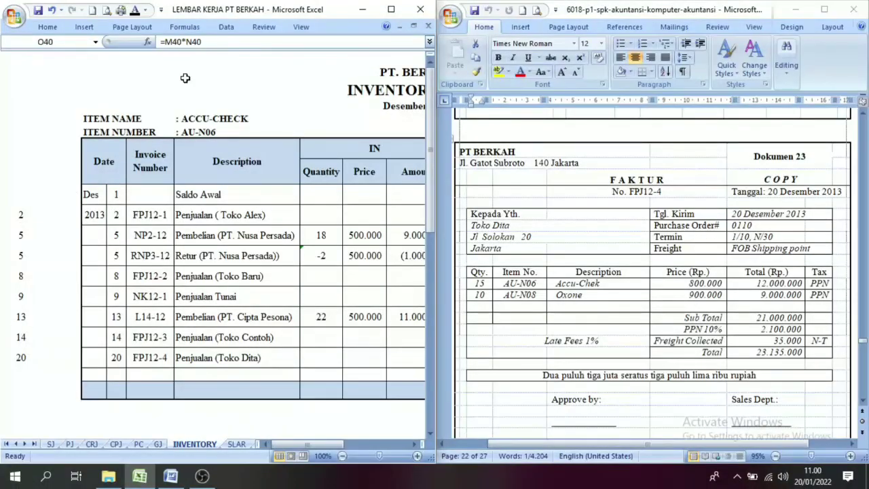
{"action": "left_click", "coordinate": [391, 10]}
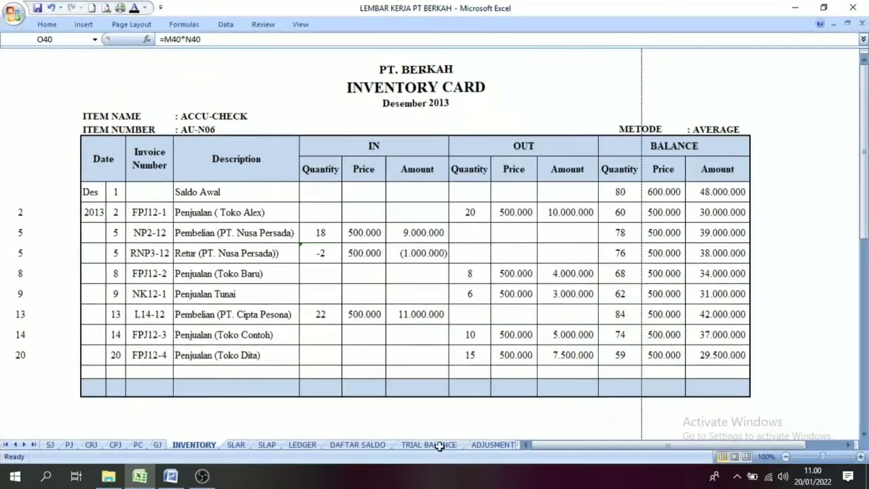
{"action": "left_click_drag", "start_coordinate": [668, 449], "coordinate": [635, 445]}
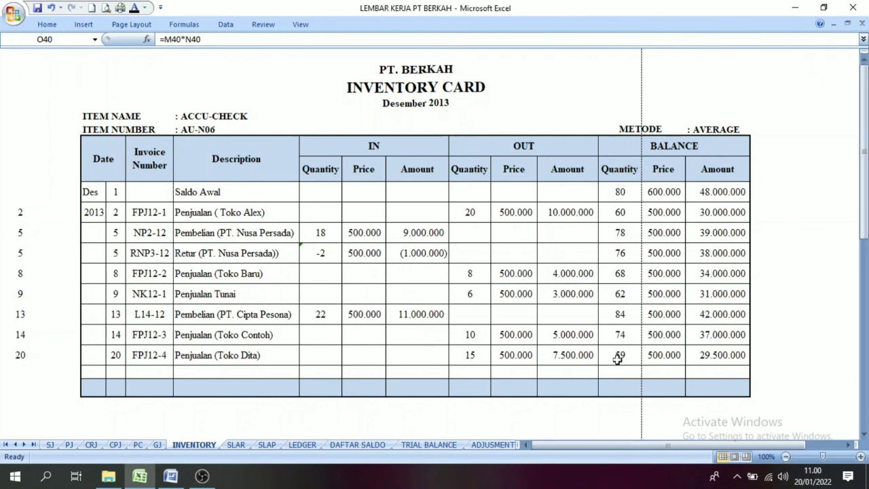
{"action": "left_click_drag", "start_coordinate": [618, 360], "coordinate": [714, 355]}
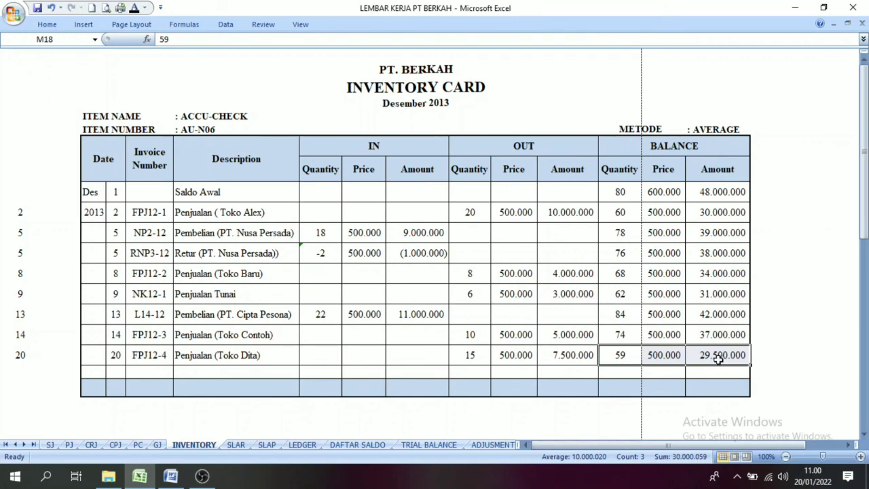
{"action": "left_click_drag", "start_coordinate": [608, 385], "coordinate": [705, 382]}
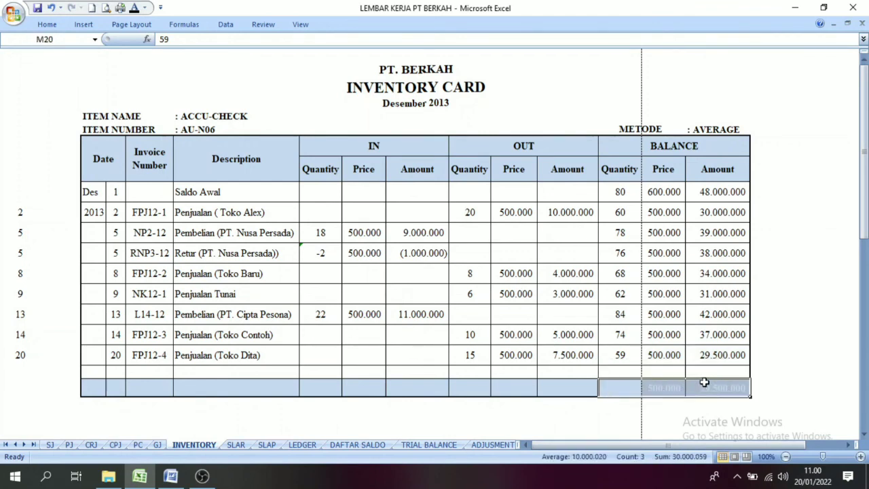
{"action": "left_click", "coordinate": [134, 8]}
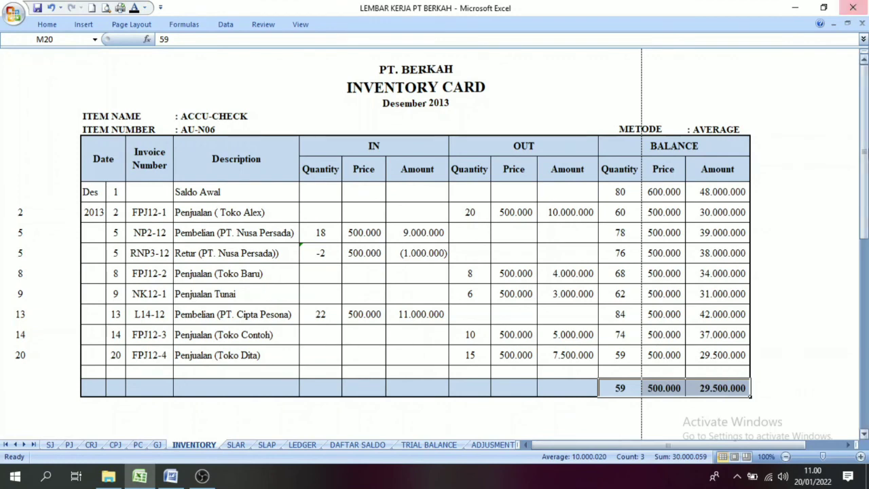
Step: Apply the Automatic font color to the closing balance quantity, price and amount in the Oxone card's total row (M42:O42)
{"action": "left_click_drag", "start_coordinate": [868, 289], "coordinate": [868, 425]}
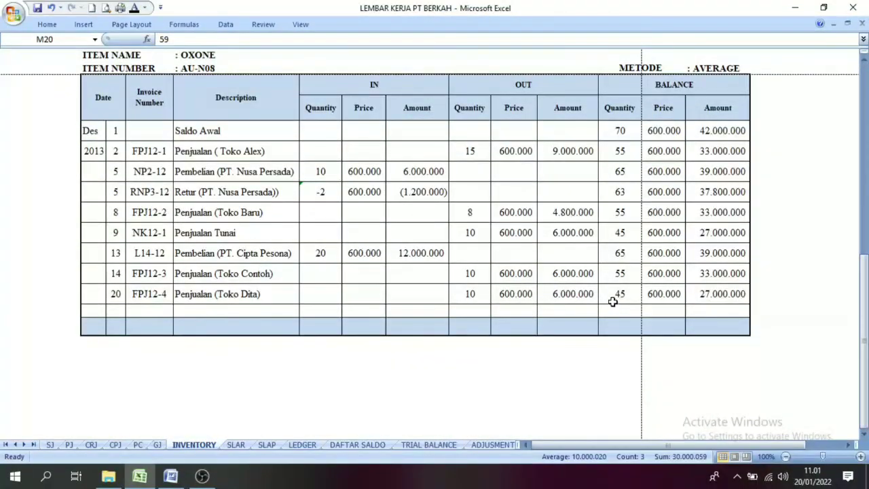
{"action": "left_click_drag", "start_coordinate": [613, 300], "coordinate": [708, 296]}
{"action": "left_click_drag", "start_coordinate": [611, 324], "coordinate": [707, 326]}
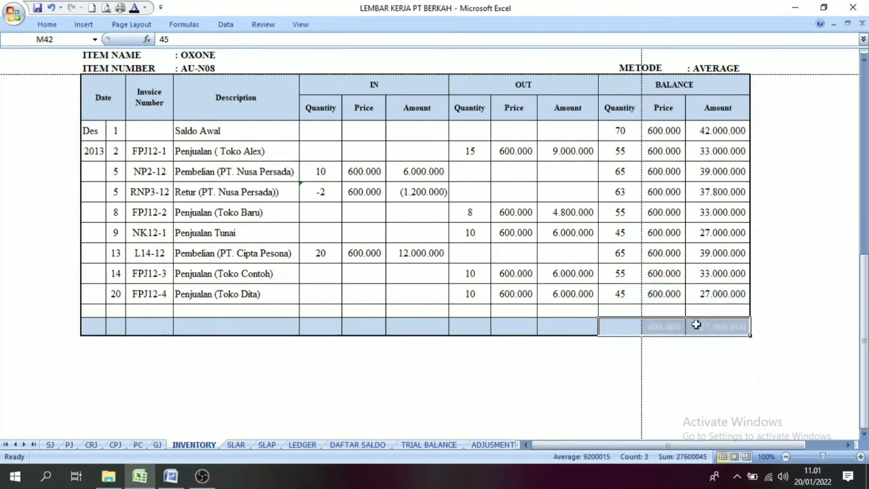
{"action": "left_click", "coordinate": [134, 8]}
{"action": "left_click", "coordinate": [698, 379]}
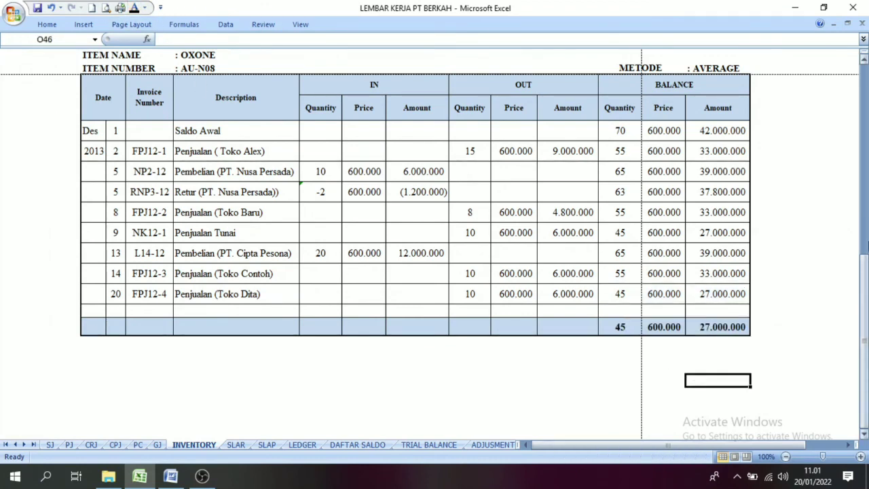
{"action": "left_click_drag", "start_coordinate": [865, 288], "coordinate": [865, 87]}
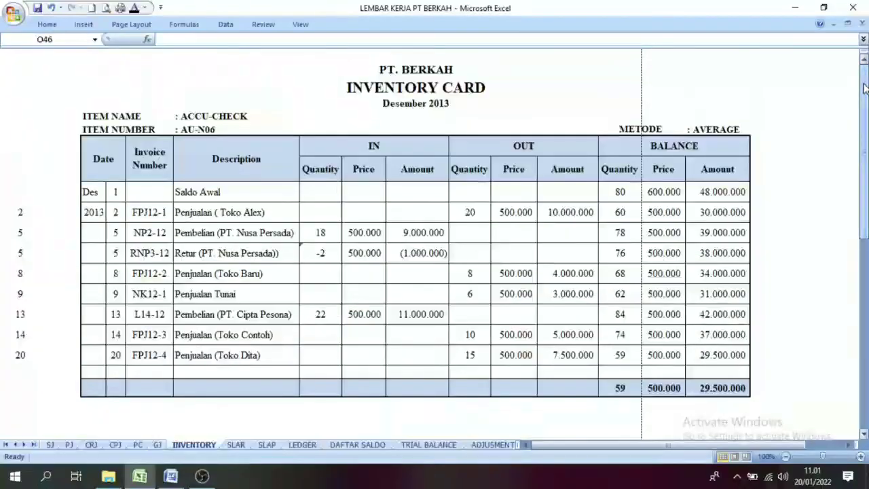